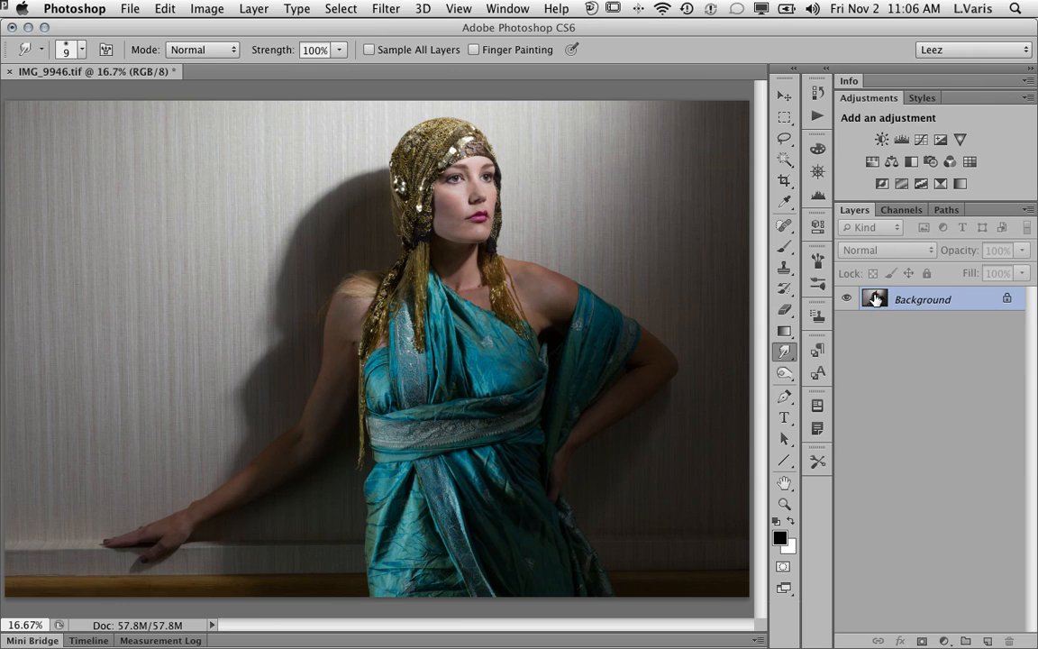
# Step: Duplicate the Background layer and rename the copy "shaping"
pyautogui.moveTo(875, 299); pyautogui.dragTo(988, 640)
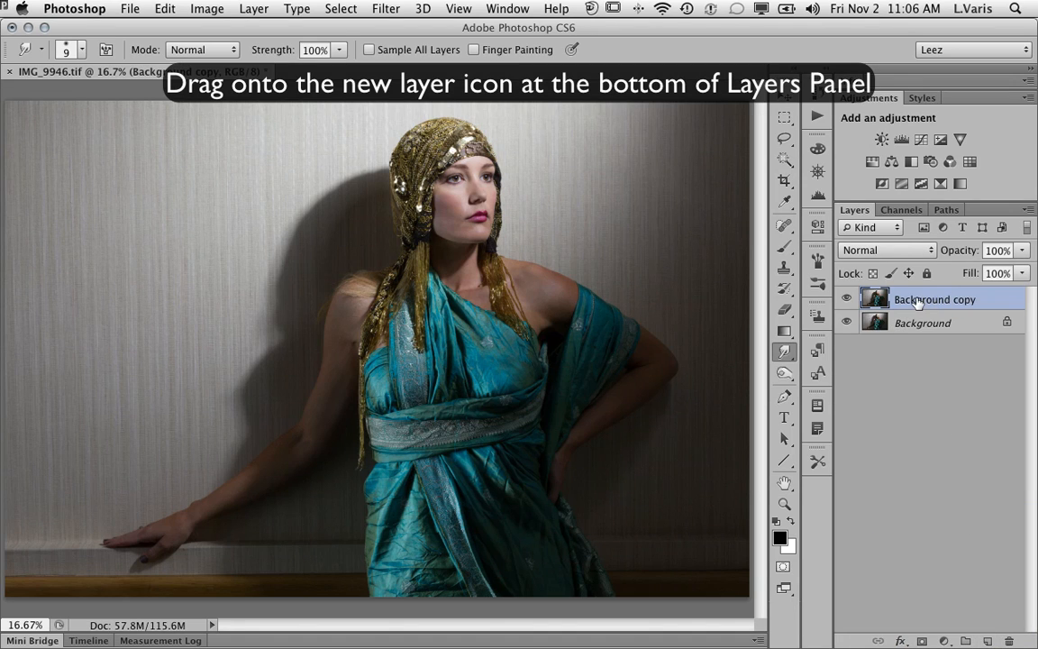
pyautogui.doubleClick(916, 300)
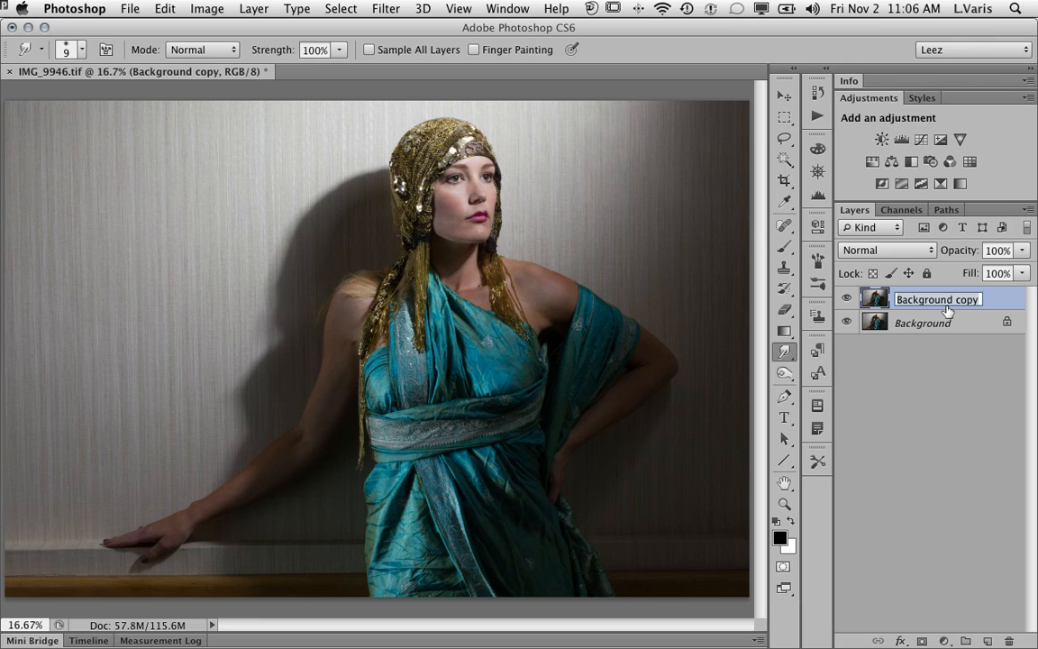
pyautogui.write('shaping')
pyautogui.press('Return')
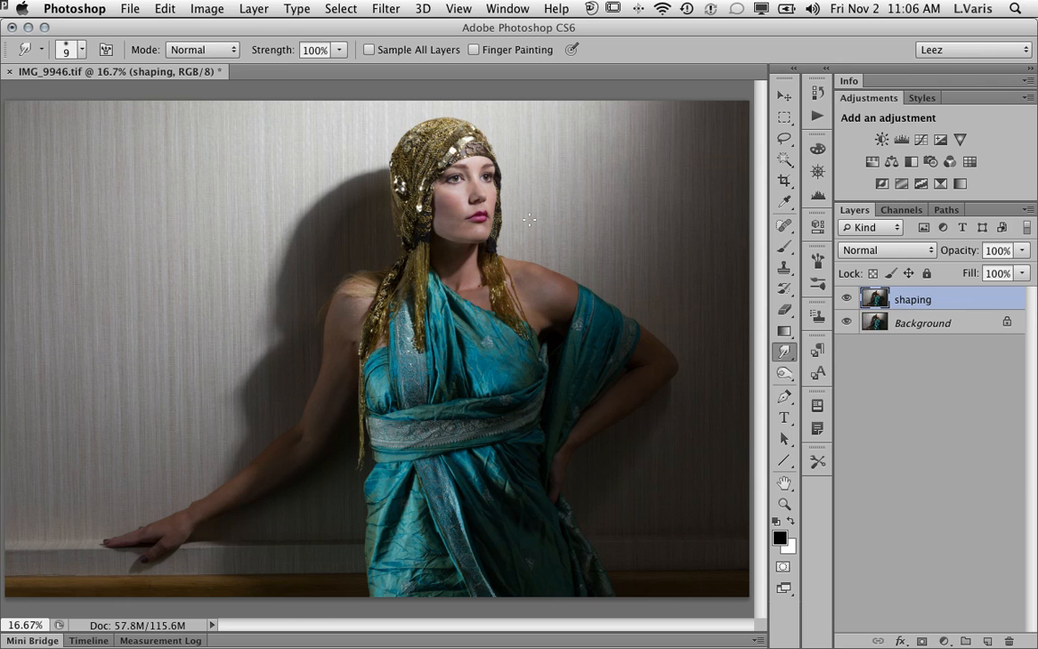
# Step: Open the Liquify filter on the shaping layer and choose the Freeze Mask tool
pyautogui.click(389, 11)
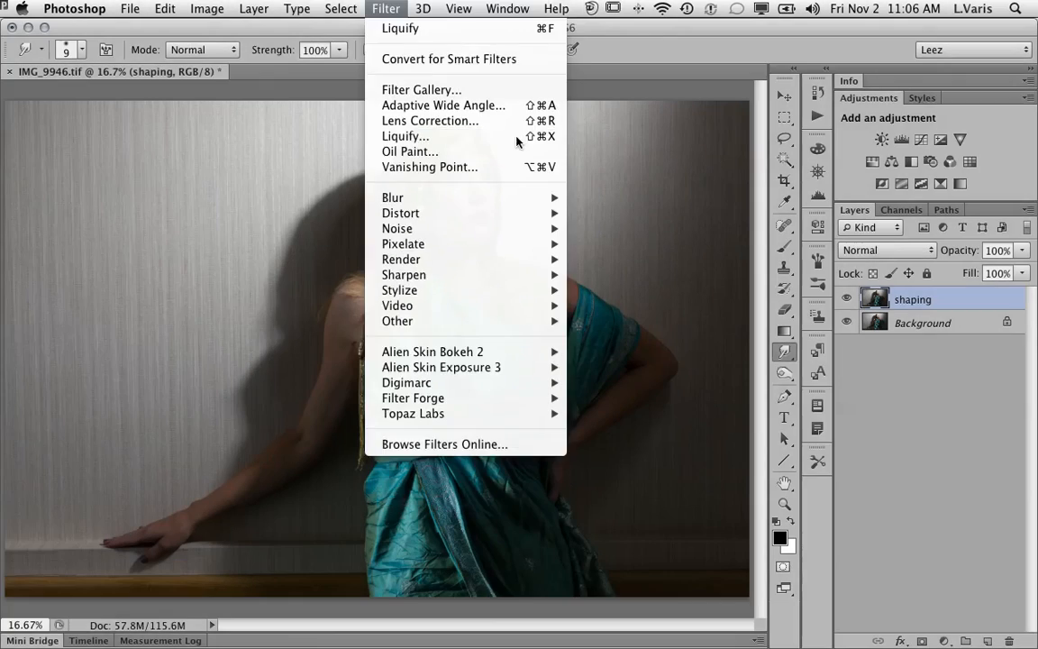
pyautogui.click(464, 135)
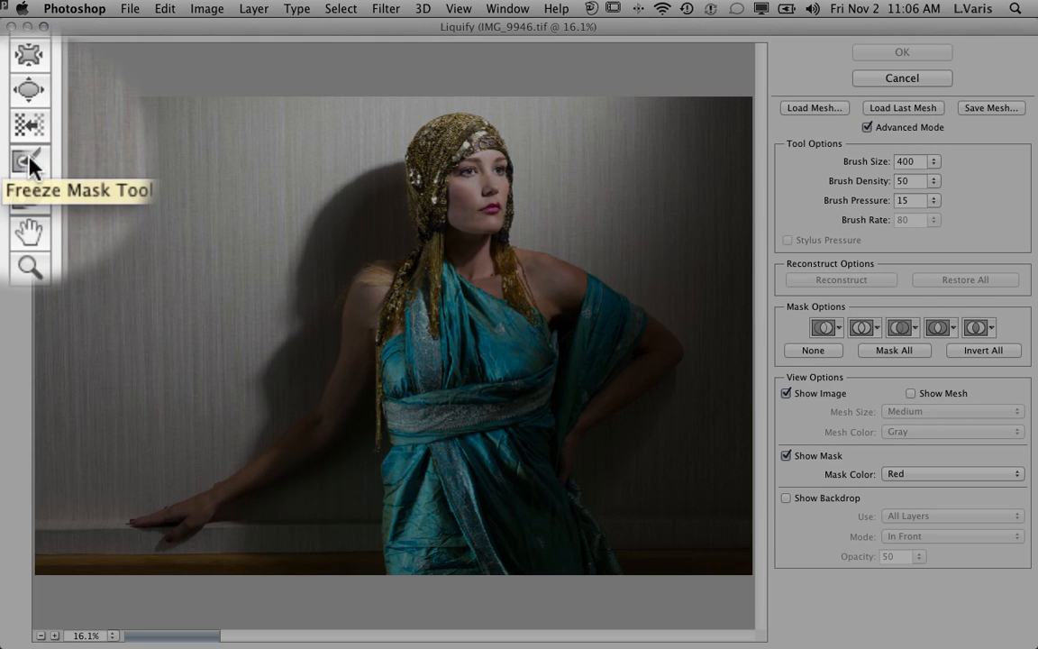
pyautogui.click(16, 161)
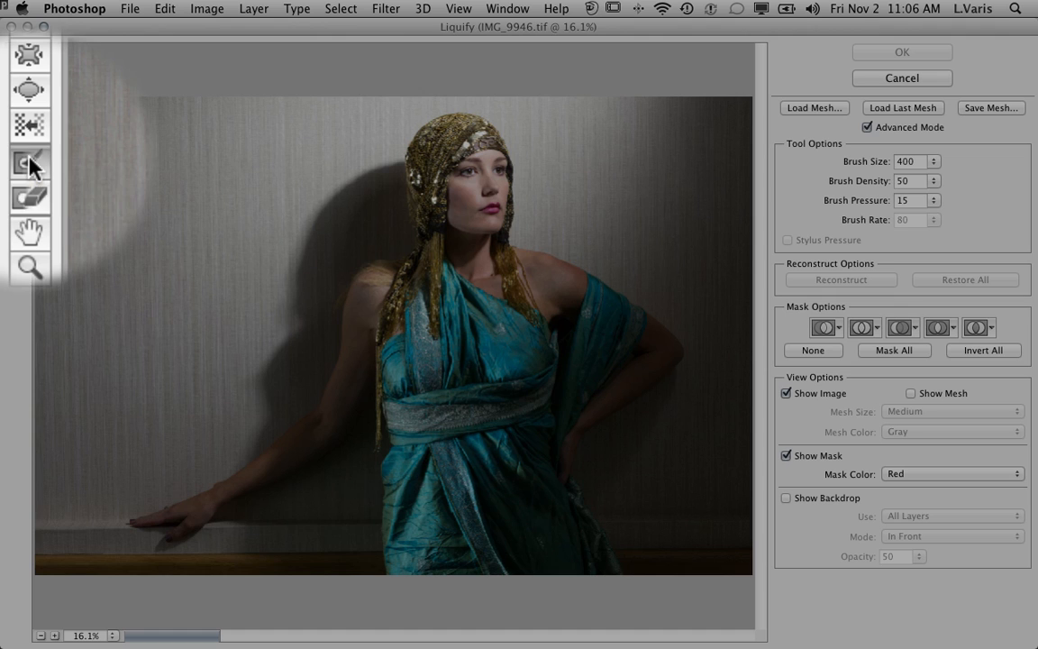
# Step: Paint a freeze mask over the gold bead strand hanging beside the waist, using a brush size of 50
pyautogui.keyDown('super'); pyautogui.click(376, 431); pyautogui.keyUp('super')
pyautogui.keyDown('super'); pyautogui.click(391, 397); pyautogui.keyUp('super')
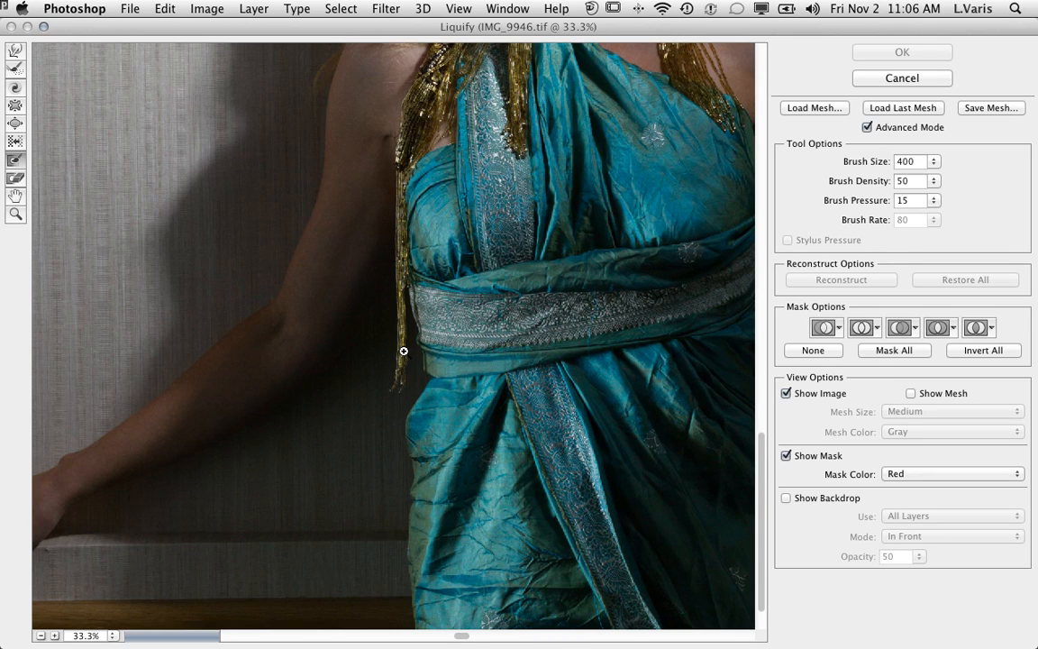
pyautogui.keyDown('super'); pyautogui.click(396, 348); pyautogui.keyUp('super')
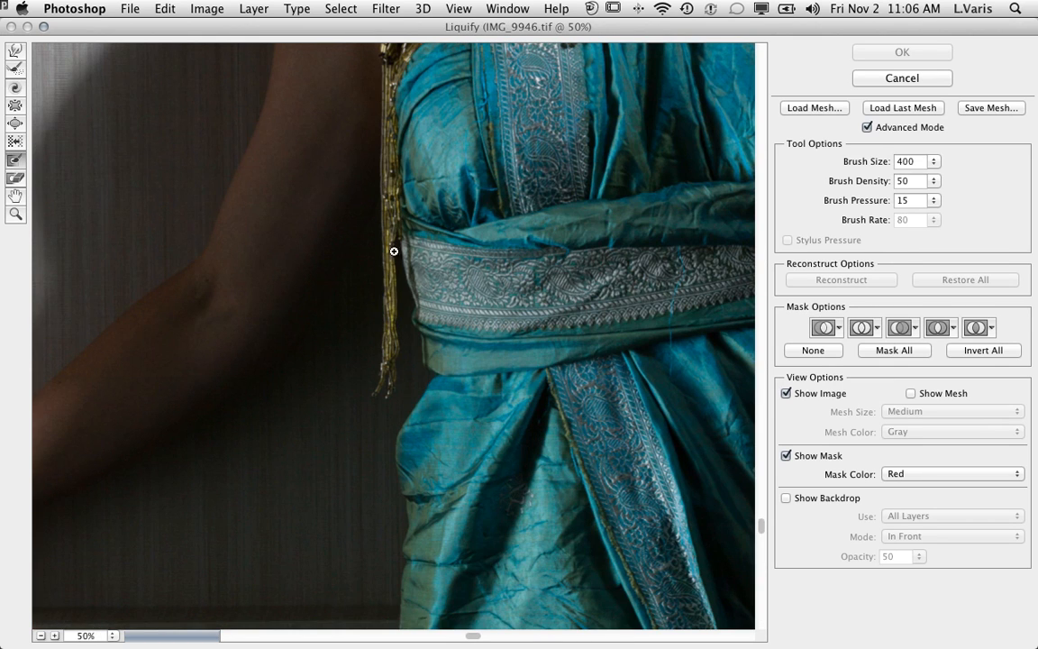
pyautogui.keyDown('super'); pyautogui.click(387, 335); pyautogui.keyUp('super')
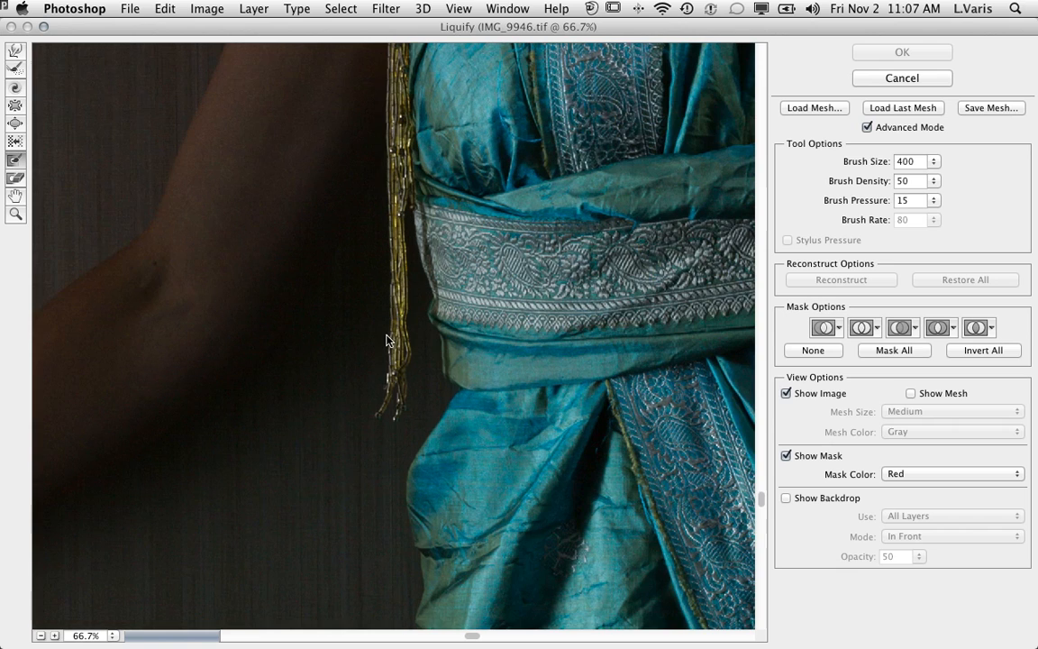
pyautogui.moveTo(393, 269); pyautogui.dragTo(394, 342)
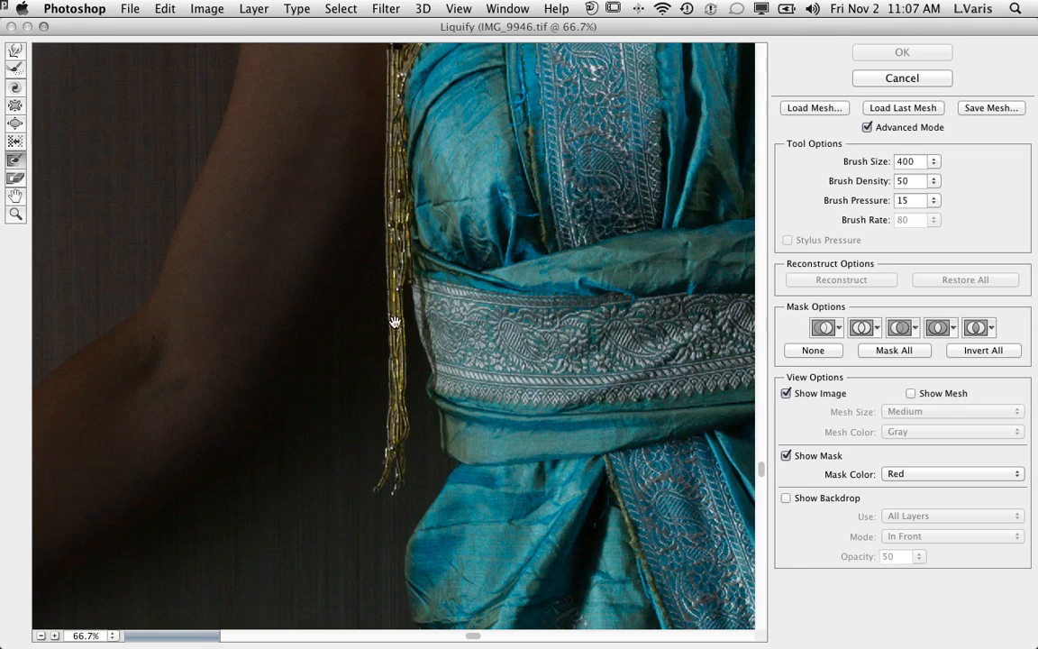
pyautogui.press('[')
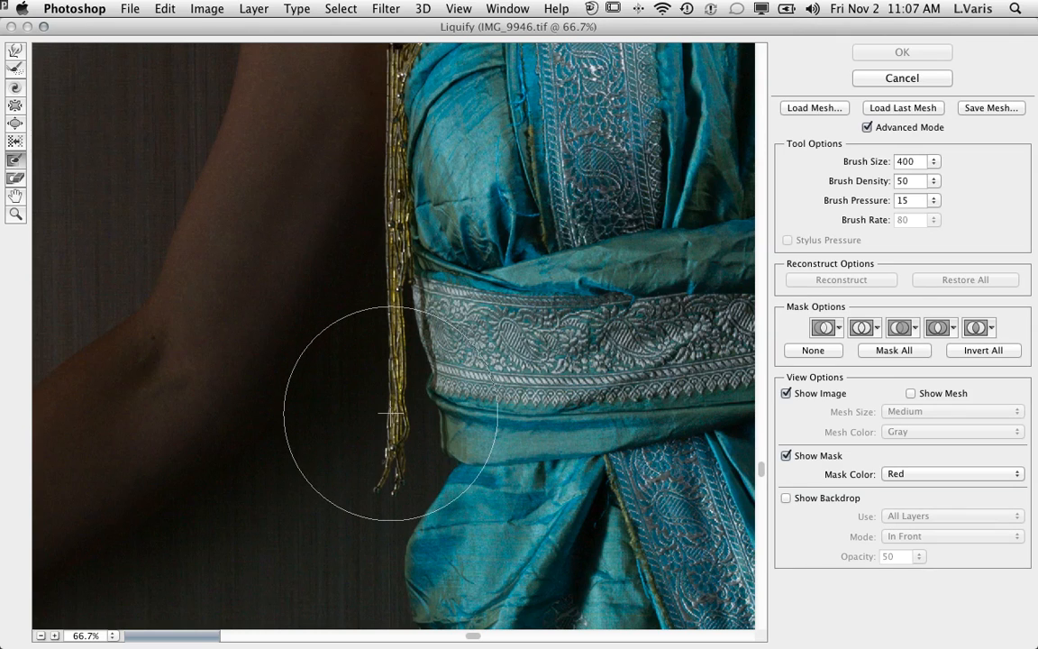
pyautogui.press('[')
pyautogui.press('[')
pyautogui.press('[')
pyautogui.press('[')
pyautogui.press('[')
pyautogui.press('[')
pyautogui.press('[')
pyautogui.press('[')
pyautogui.press('[')
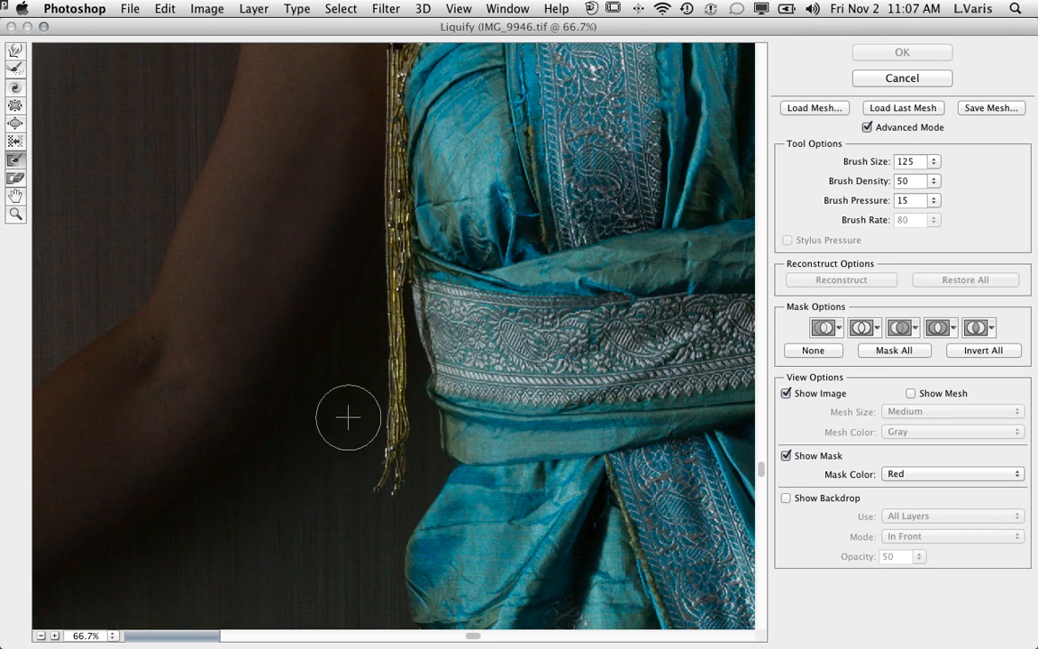
pyautogui.press('[')
pyautogui.press('[')
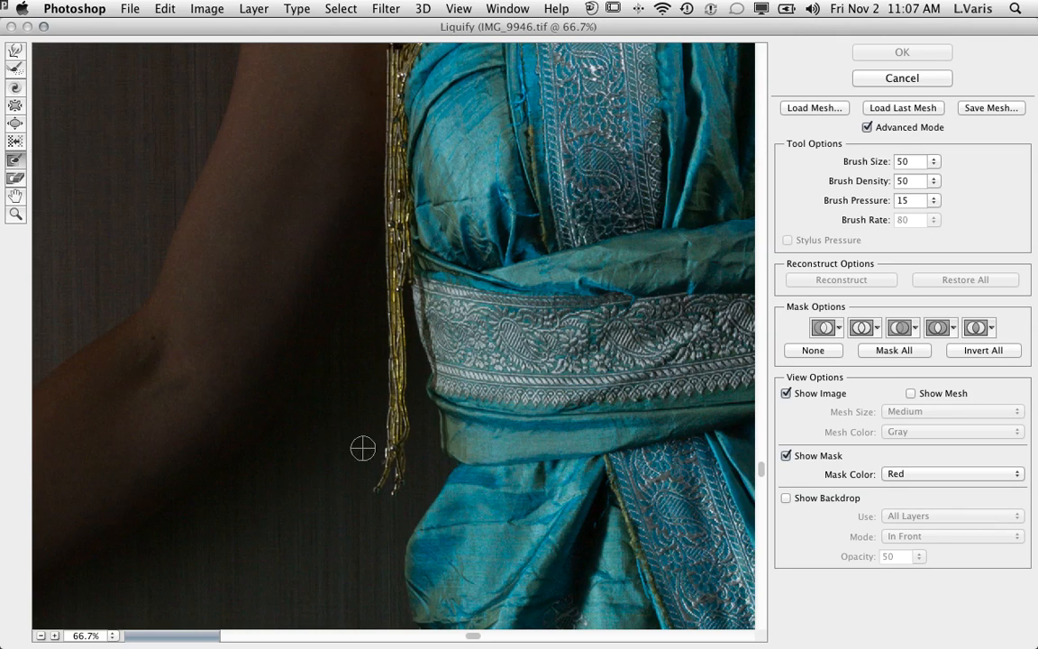
pyautogui.click(14, 162)
pyautogui.moveTo(385, 484)
pyautogui.mouseDown()
pyautogui.moveTo(397, 479)
pyautogui.moveTo(386, 481)
pyautogui.moveTo(406, 411)
pyautogui.moveTo(406, 424)
pyautogui.moveTo(396, 171)
pyautogui.moveTo(415, 432)
pyautogui.moveTo(415, 473)
pyautogui.moveTo(394, 494)
pyautogui.moveTo(382, 312)
pyautogui.moveTo(390, 183)
pyautogui.mouseUp()
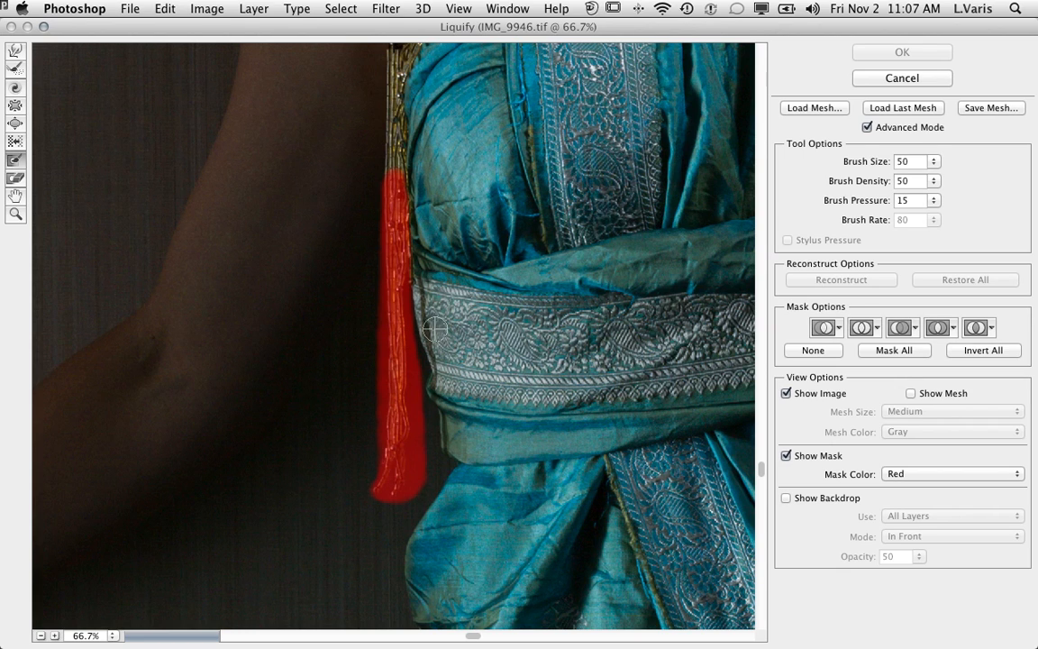
# Step: Push the waist edge beside the frozen bead strand inward with the Forward Warp tool at a brush size of 600
pyautogui.press('space')
pyautogui.press('alt')
pyautogui.keyDown('alt'); pyautogui.click(325, 420); pyautogui.keyUp('alt')
pyautogui.keyDown('alt'); pyautogui.click(521, 347); pyautogui.keyUp('alt')
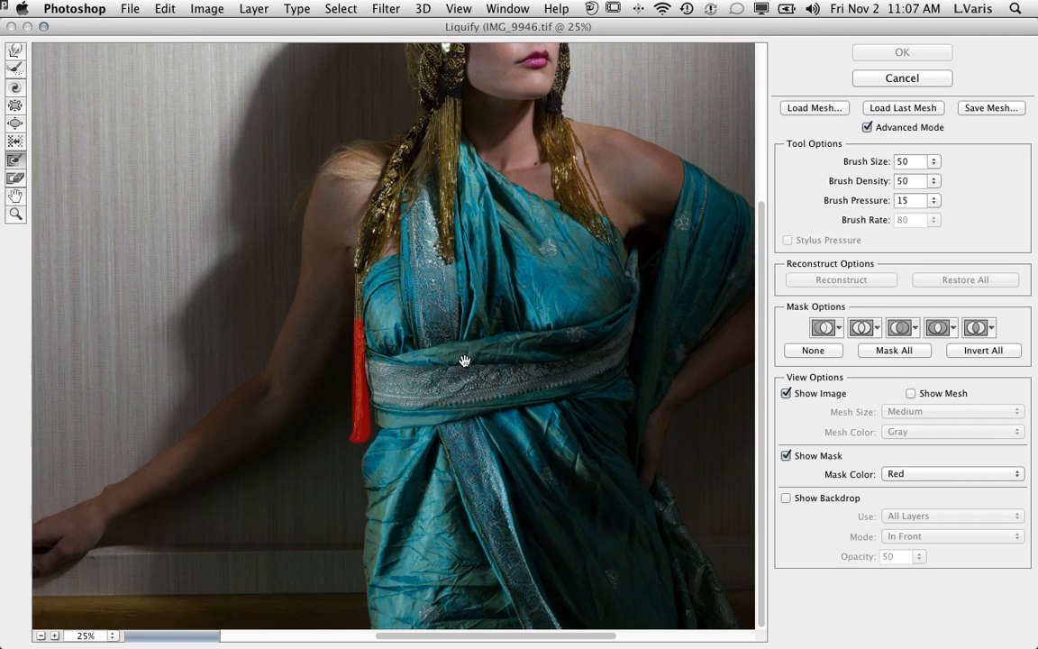
pyautogui.moveTo(460, 418)
pyautogui.mouseDown()
pyautogui.moveTo(459, 397)
pyautogui.moveTo(385, 401)
pyautogui.moveTo(437, 331)
pyautogui.mouseUp()
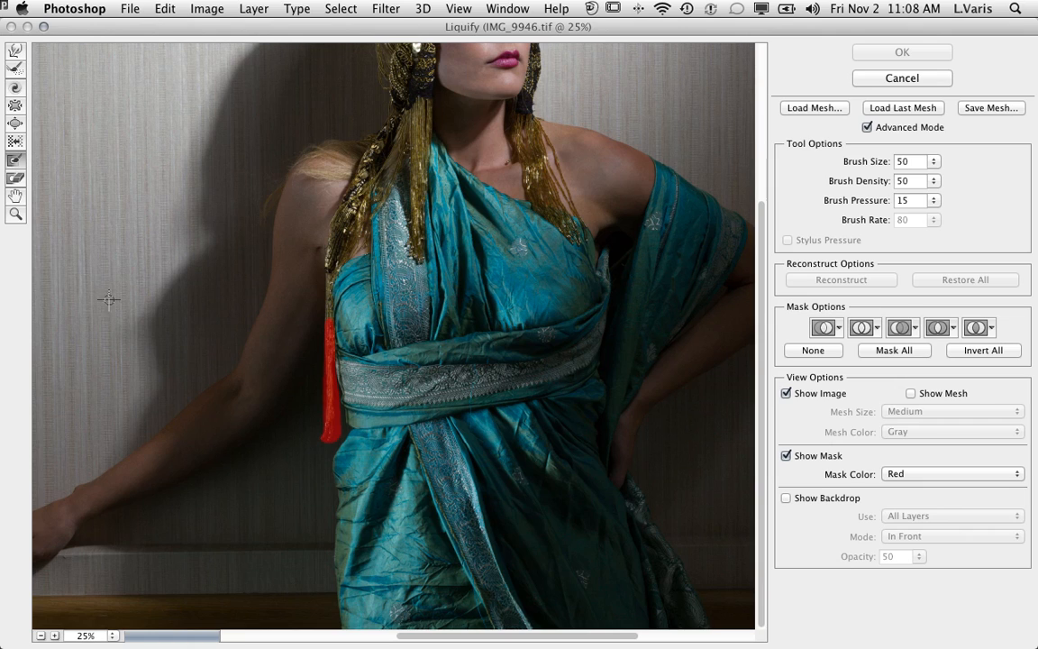
pyautogui.click(16, 50)
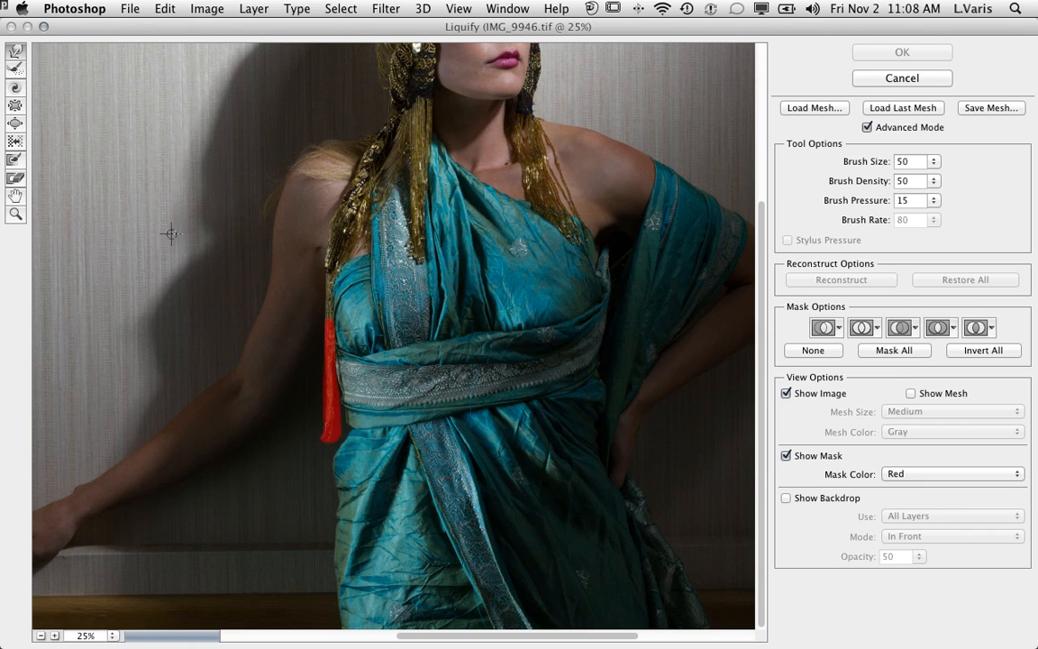
pyautogui.press(']')
pyautogui.press(']')
pyautogui.press(']')
pyautogui.press(']')
pyautogui.press(']')
pyautogui.press(']')
pyautogui.press(']')
pyautogui.press(']')
pyautogui.press(']')
pyautogui.press(']')
pyautogui.press(']')
pyautogui.press(']')
pyautogui.press(']')
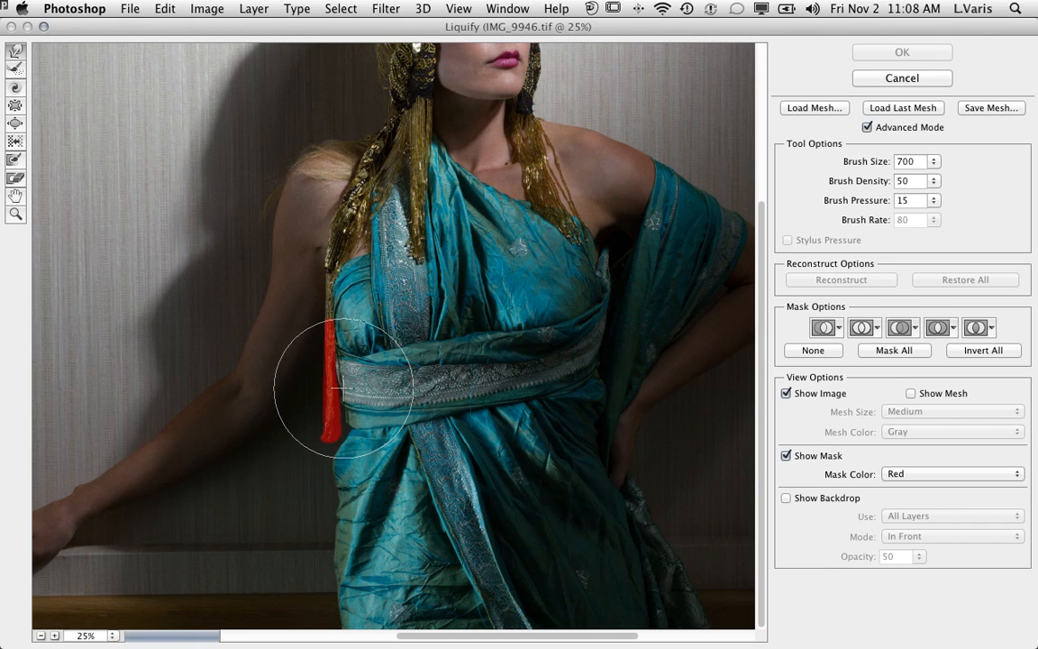
pyautogui.press('[')
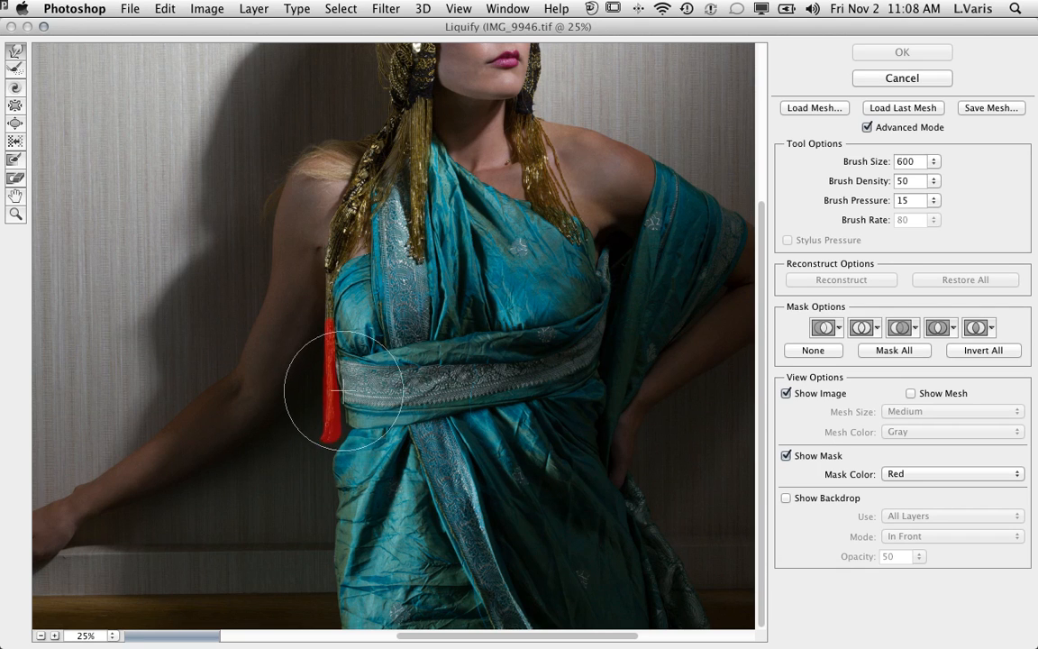
pyautogui.moveTo(369, 401); pyautogui.dragTo(347, 386)
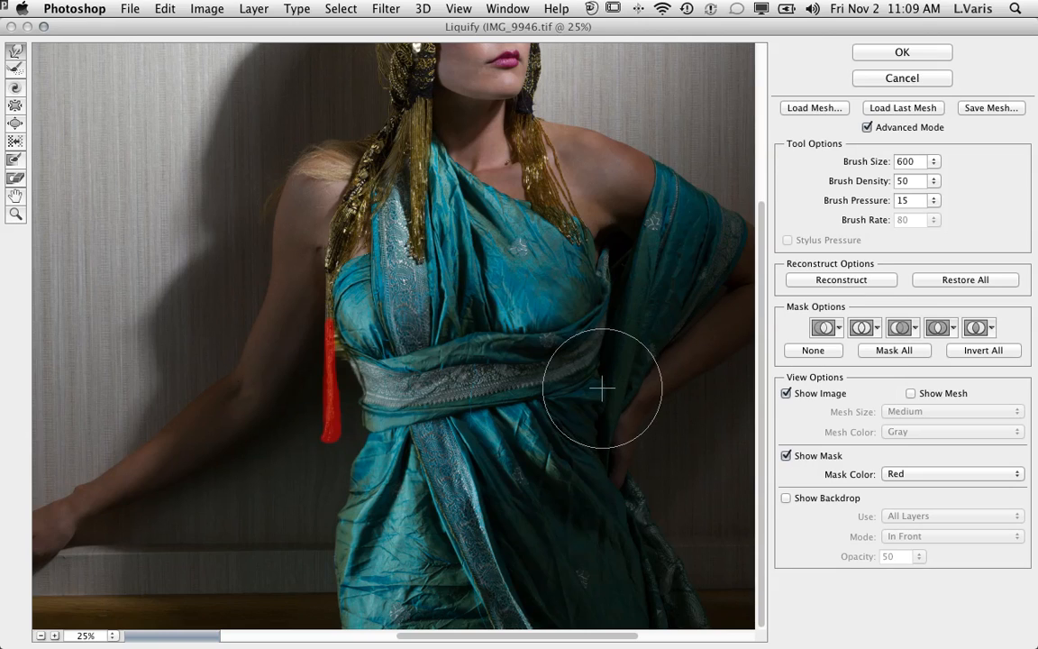
# Step: Enlarge both sides of the bust slightly with the Bloat tool at a brush size of 700
pyautogui.press('[')
pyautogui.press('[')
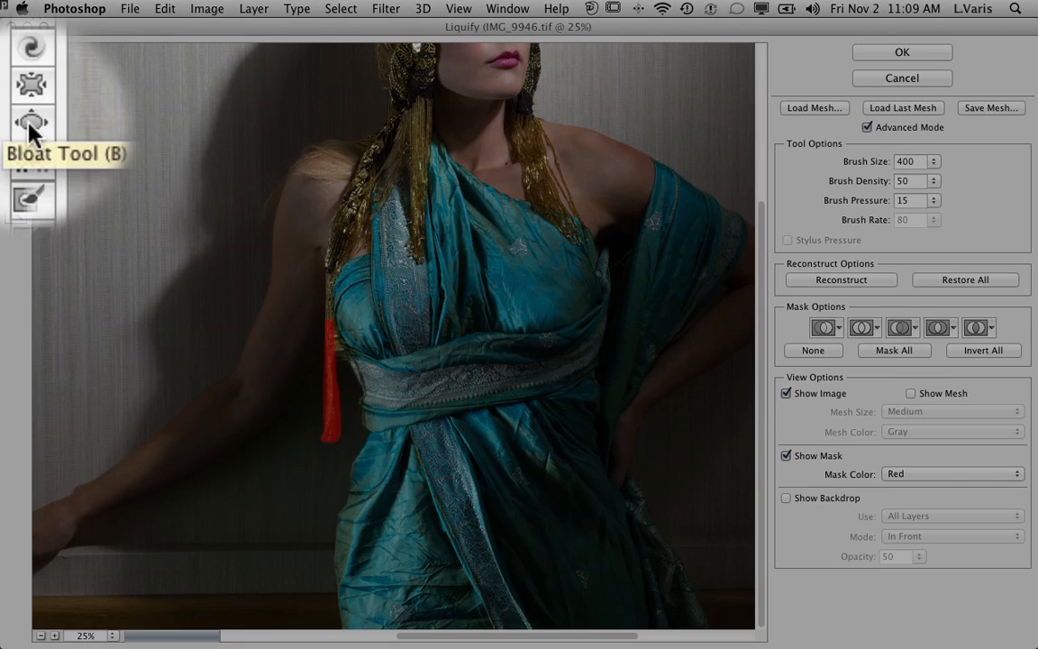
pyautogui.click(14, 124)
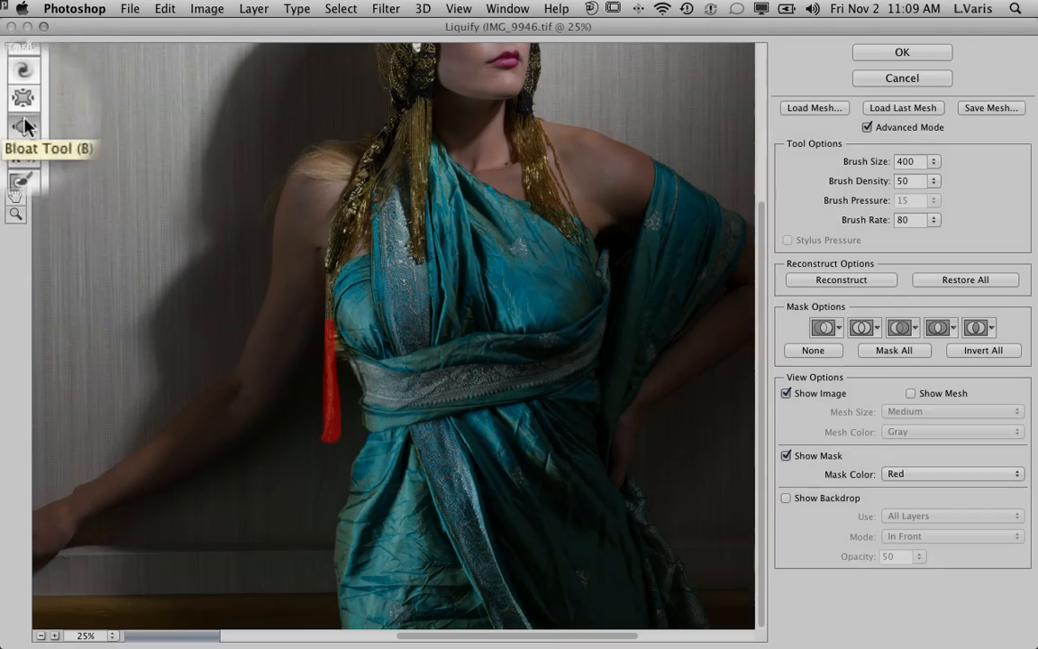
pyautogui.press(']')
pyautogui.press(']')
pyautogui.press(']')
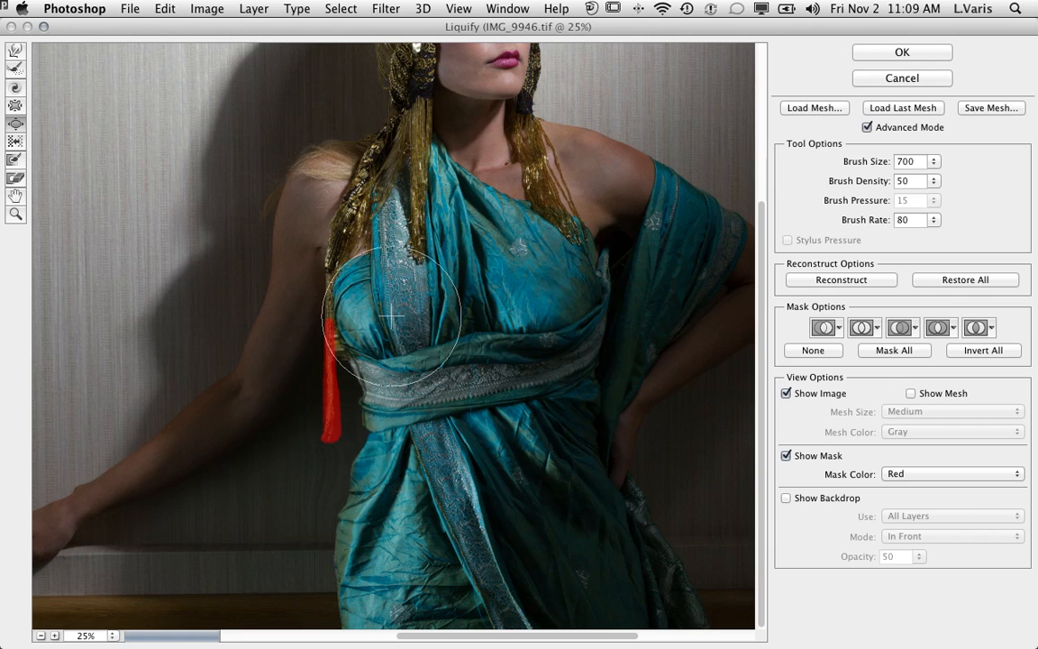
pyautogui.click(398, 316)
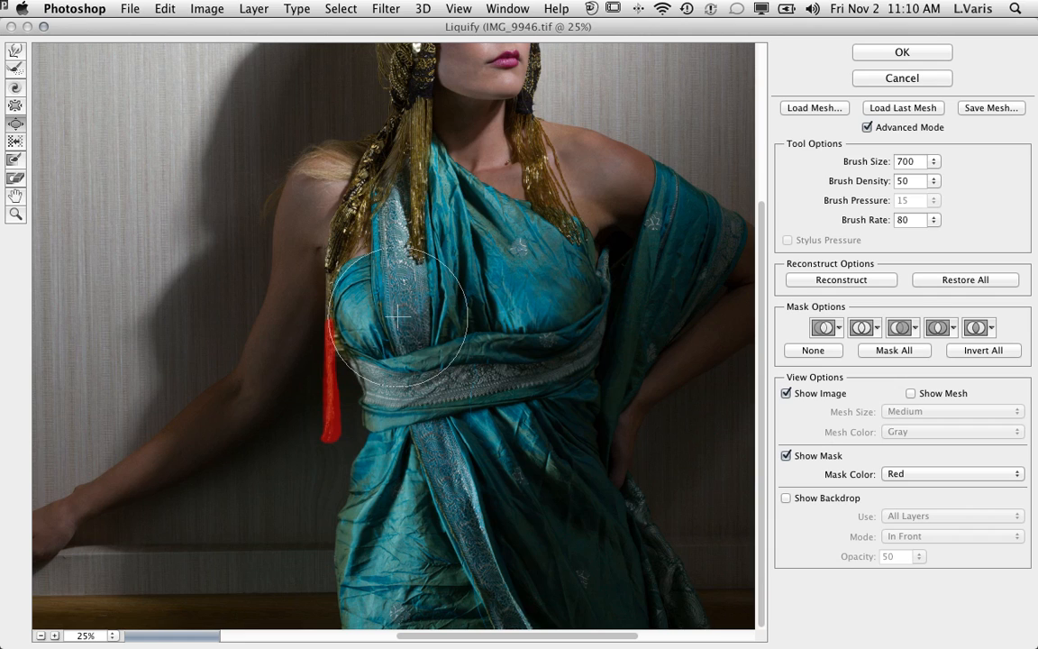
pyautogui.click(397, 316)
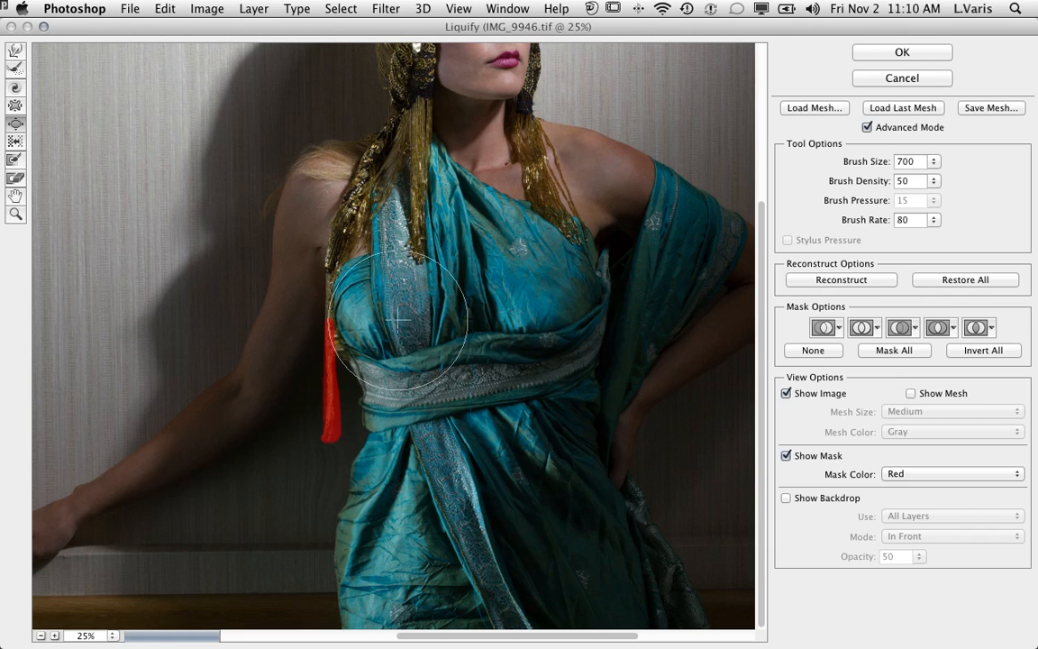
pyautogui.click(541, 311)
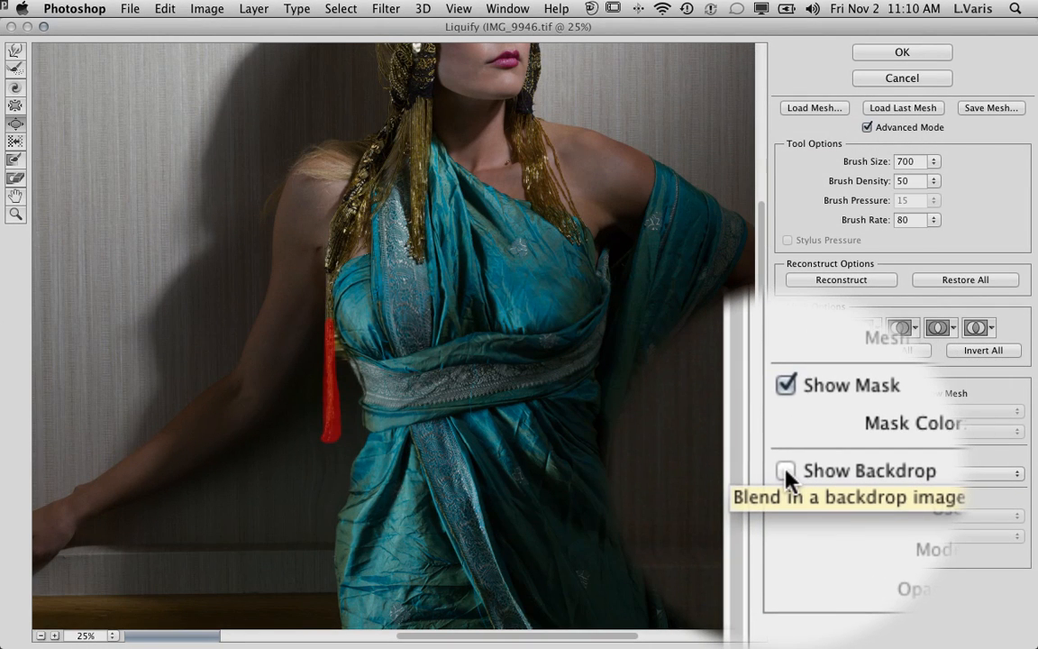
# Step: Compare the reshaped figure with the original by repeatedly showing and hiding the backdrop, leaving it hidden
pyautogui.click(786, 498)
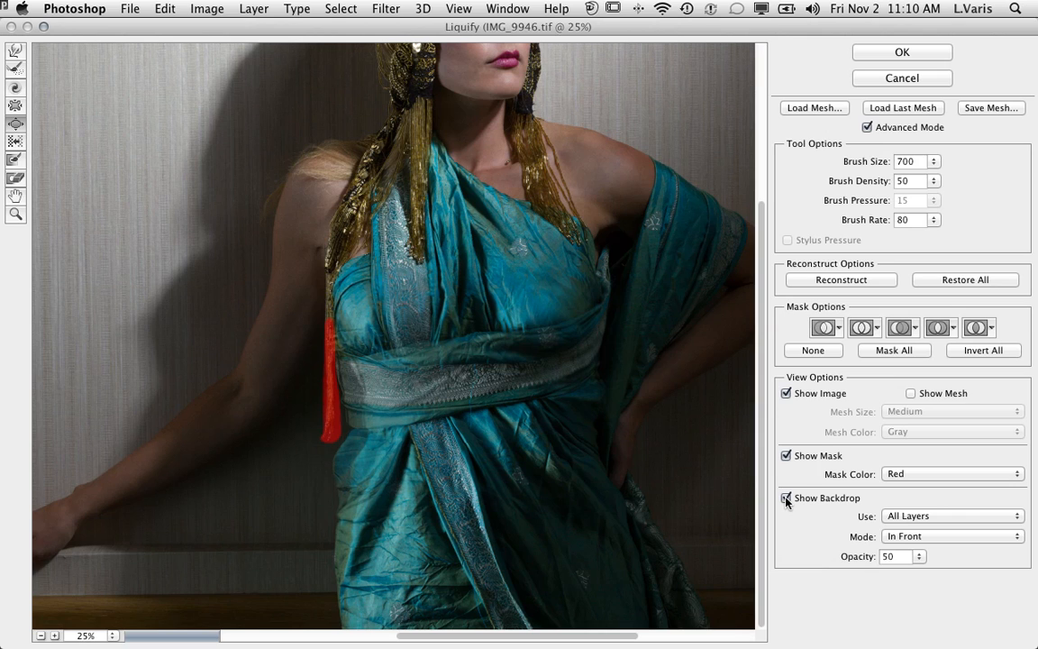
pyautogui.click(786, 498)
pyautogui.click(786, 499)
pyautogui.click(786, 498)
pyautogui.click(786, 498)
pyautogui.click(786, 498)
pyautogui.click(786, 499)
pyautogui.click(786, 498)
pyautogui.click(786, 498)
pyautogui.click(786, 499)
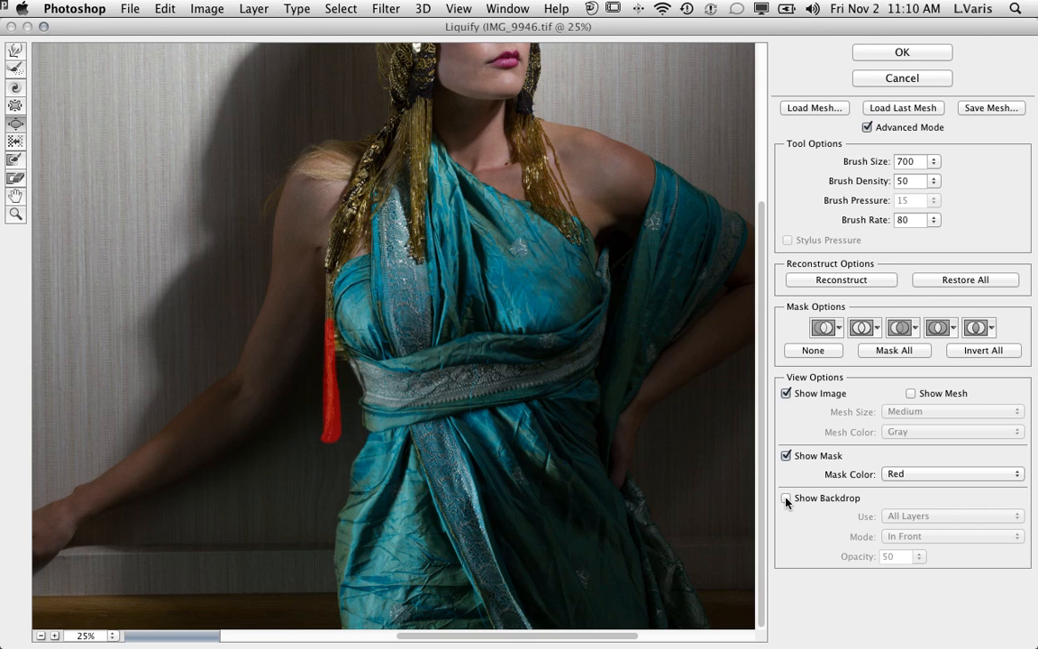
# Step: Apply the Liquify changes and compare them with the original by hiding and reshowing the shaping layer
pyautogui.click(879, 55)
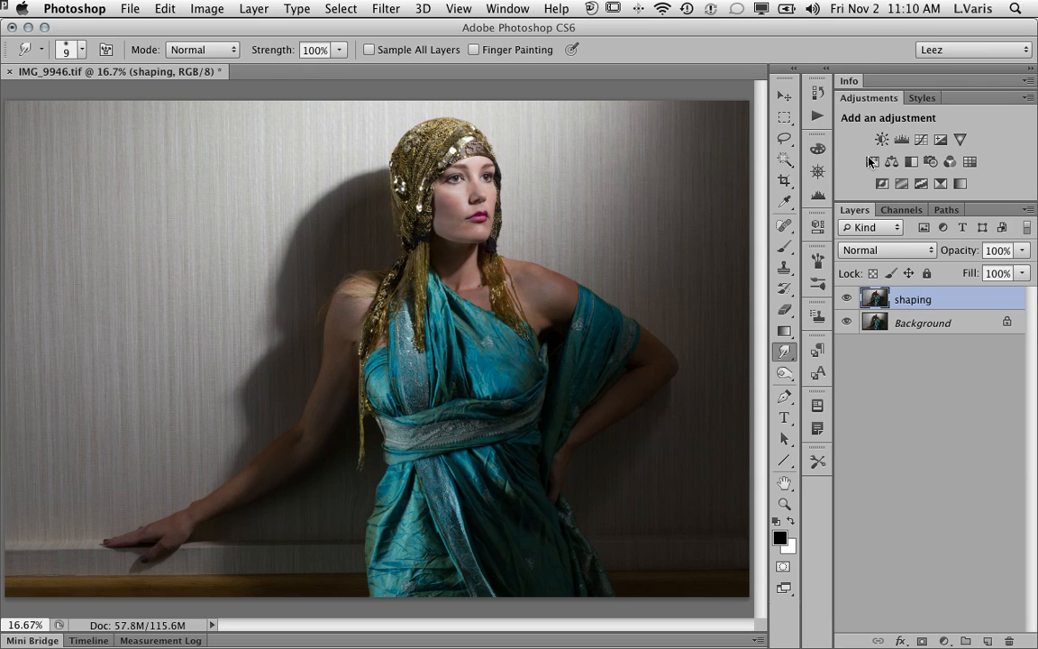
pyautogui.click(847, 299)
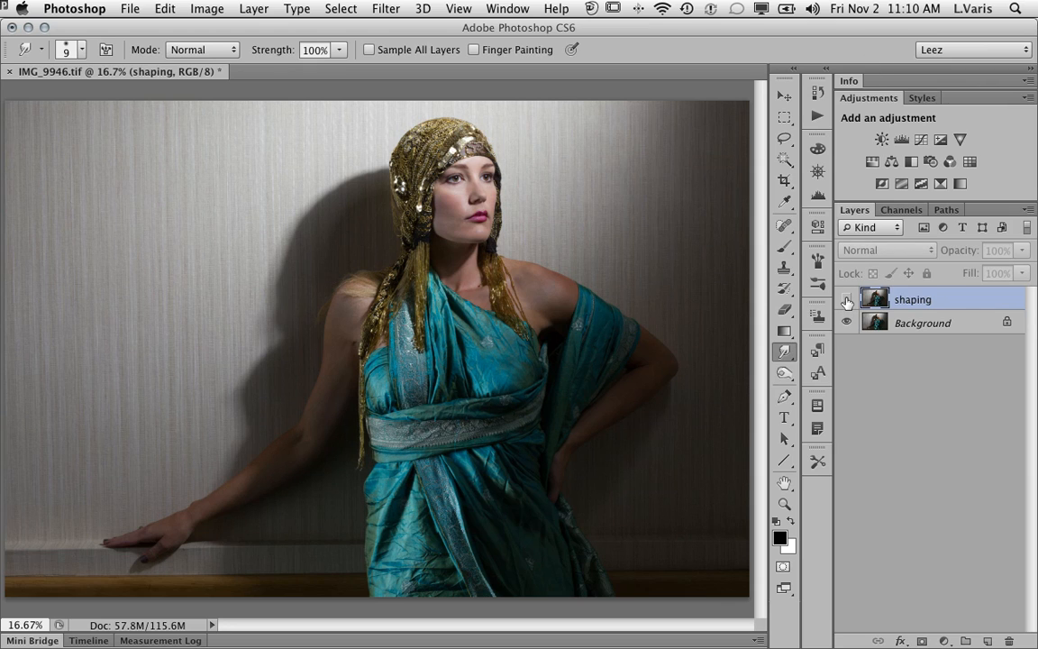
pyautogui.click(847, 300)
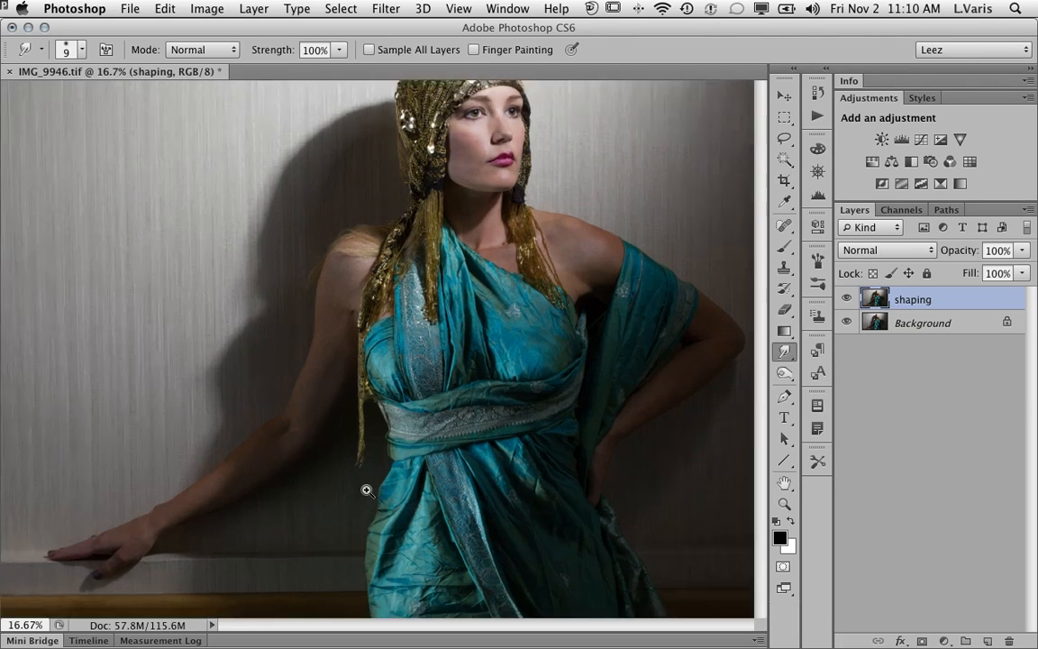
# Step: Lasso a clean patch of wall between the arm and the dress with a 2 px feather and copy it to a new layer
pyautogui.click(367, 489)
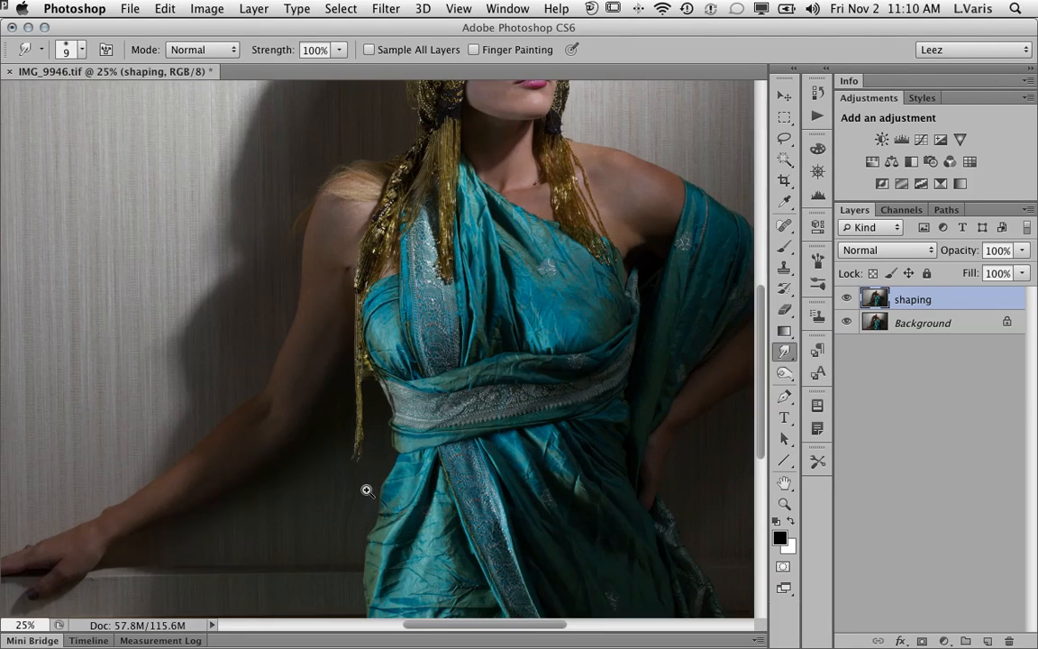
pyautogui.click(368, 487)
pyautogui.click(369, 482)
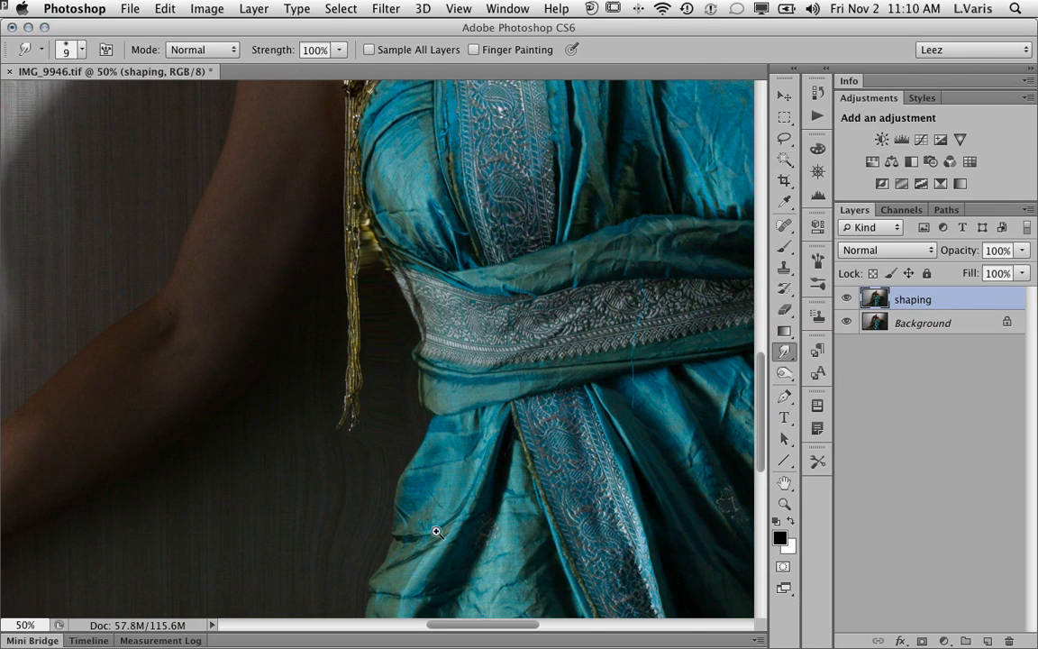
pyautogui.moveTo(441, 532); pyautogui.dragTo(444, 379)
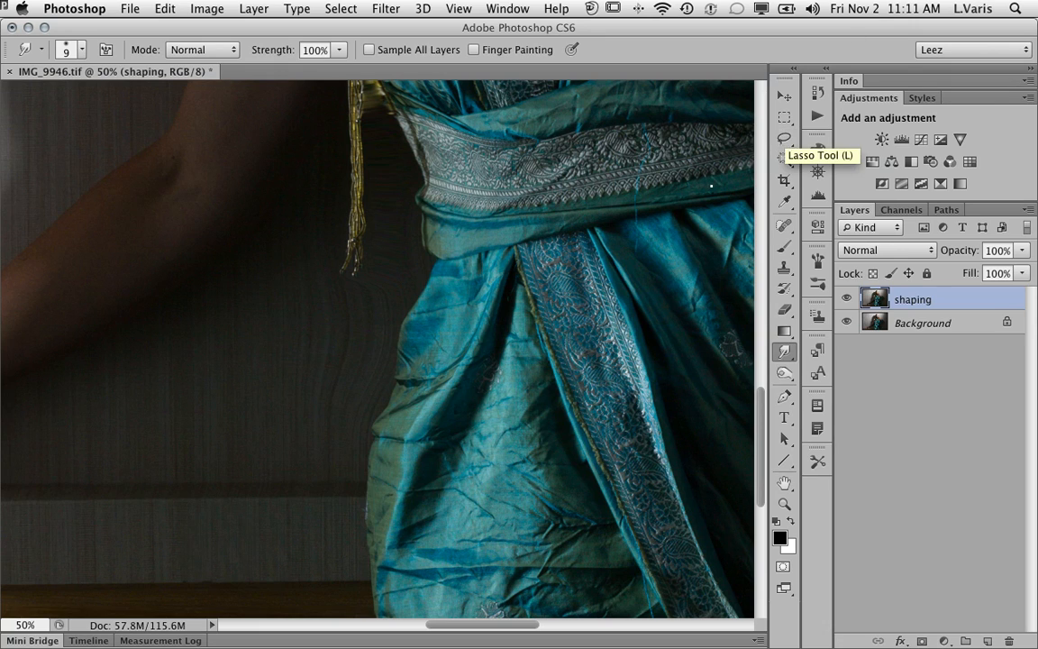
pyautogui.click(785, 138)
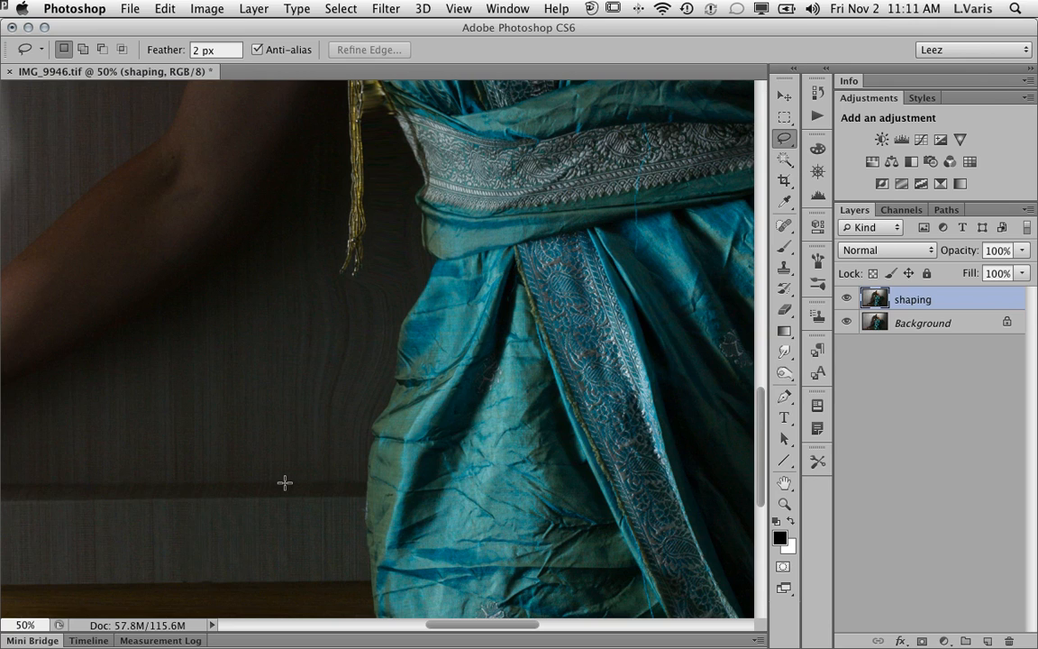
pyautogui.moveTo(285, 483)
pyautogui.mouseDown()
pyautogui.moveTo(277, 433)
pyautogui.moveTo(258, 419)
pyautogui.moveTo(293, 391)
pyautogui.moveTo(286, 375)
pyautogui.moveTo(281, 431)
pyautogui.moveTo(290, 353)
pyautogui.moveTo(268, 359)
pyautogui.moveTo(296, 349)
pyautogui.moveTo(263, 360)
pyautogui.moveTo(301, 358)
pyautogui.moveTo(269, 350)
pyautogui.moveTo(296, 305)
pyautogui.moveTo(286, 254)
pyautogui.mouseUp()
pyautogui.moveTo(286, 254)
pyautogui.mouseDown()
pyautogui.moveTo(287, 242)
pyautogui.moveTo(241, 267)
pyautogui.moveTo(185, 317)
pyautogui.moveTo(158, 316)
pyautogui.mouseUp()
pyautogui.click(157, 317)
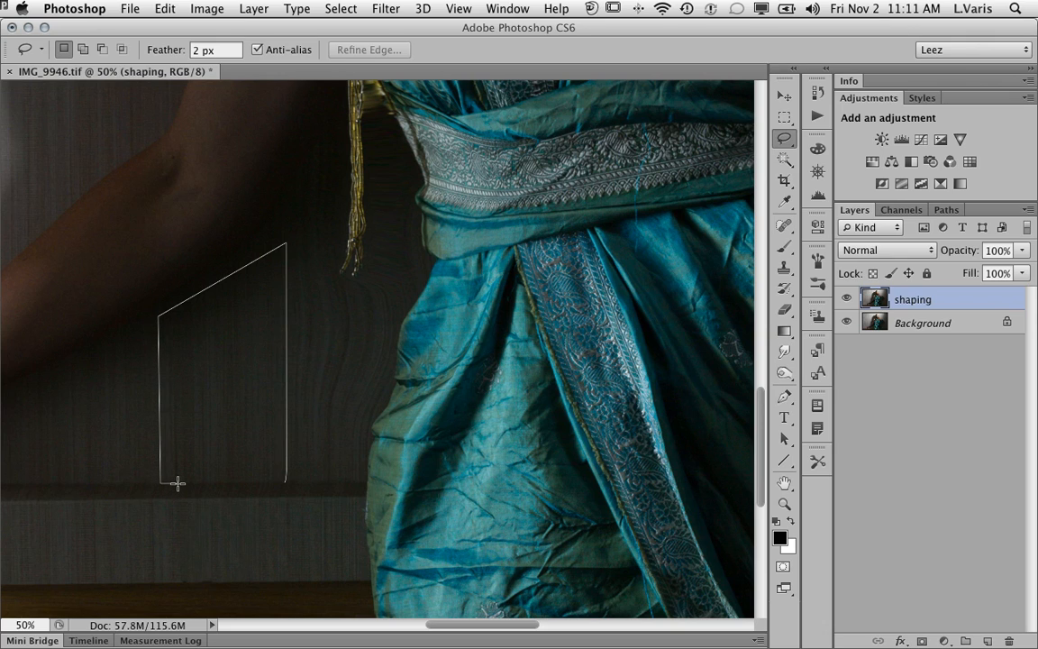
pyautogui.doubleClick(286, 483)
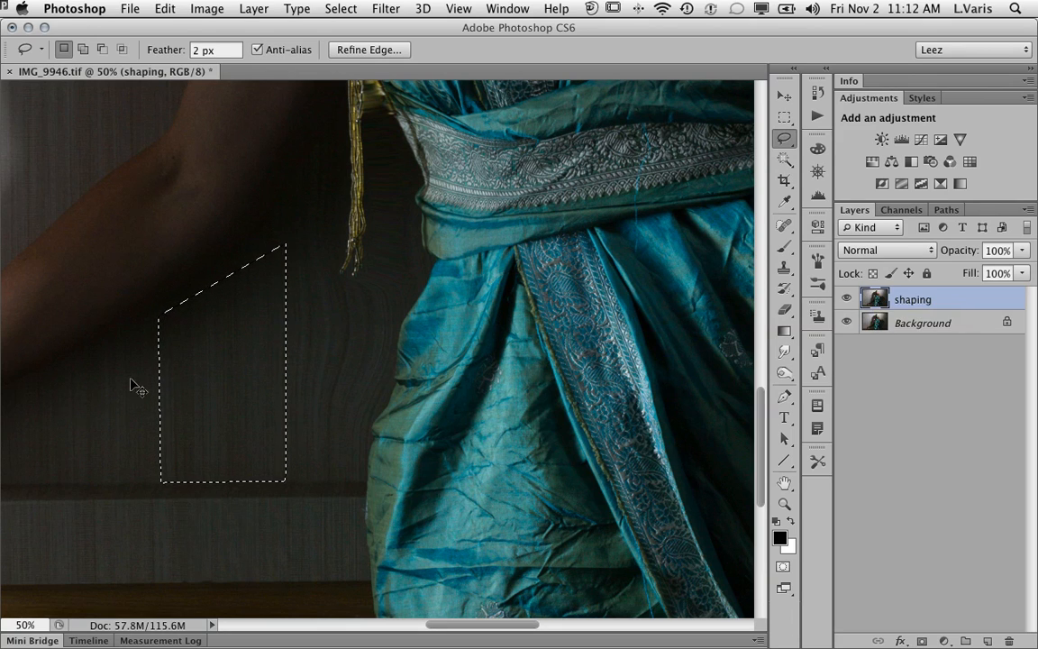
pyautogui.press('super+j')
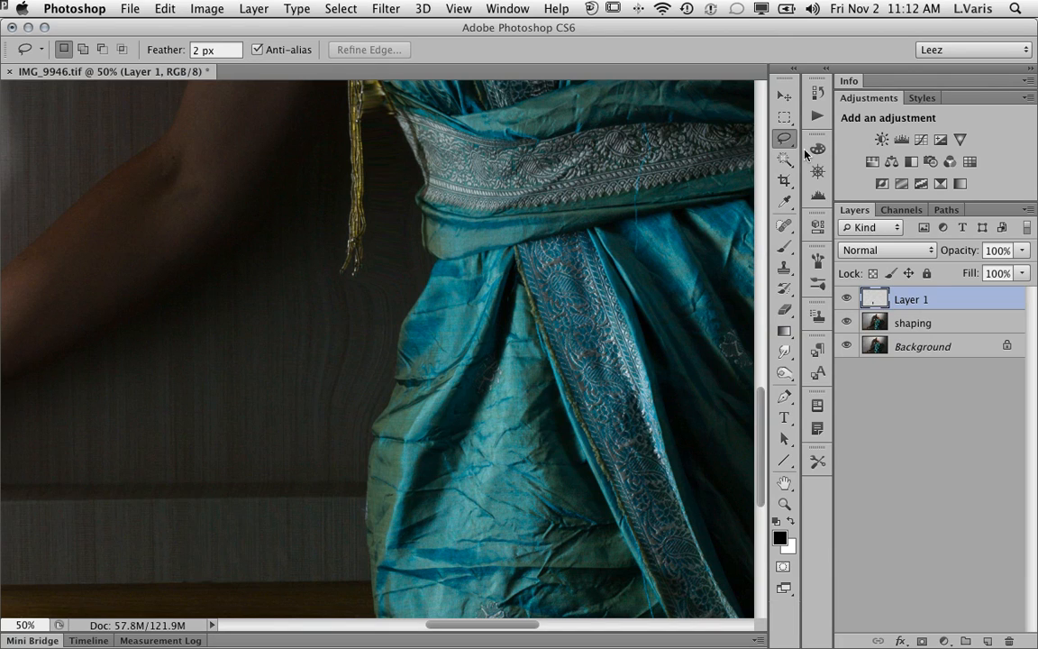
# Step: Move the wall patch over the distorted background beside the waist and stretch it upward to 157.19% height
pyautogui.press('v')
pyautogui.moveTo(243, 413); pyautogui.dragTo(388, 415)
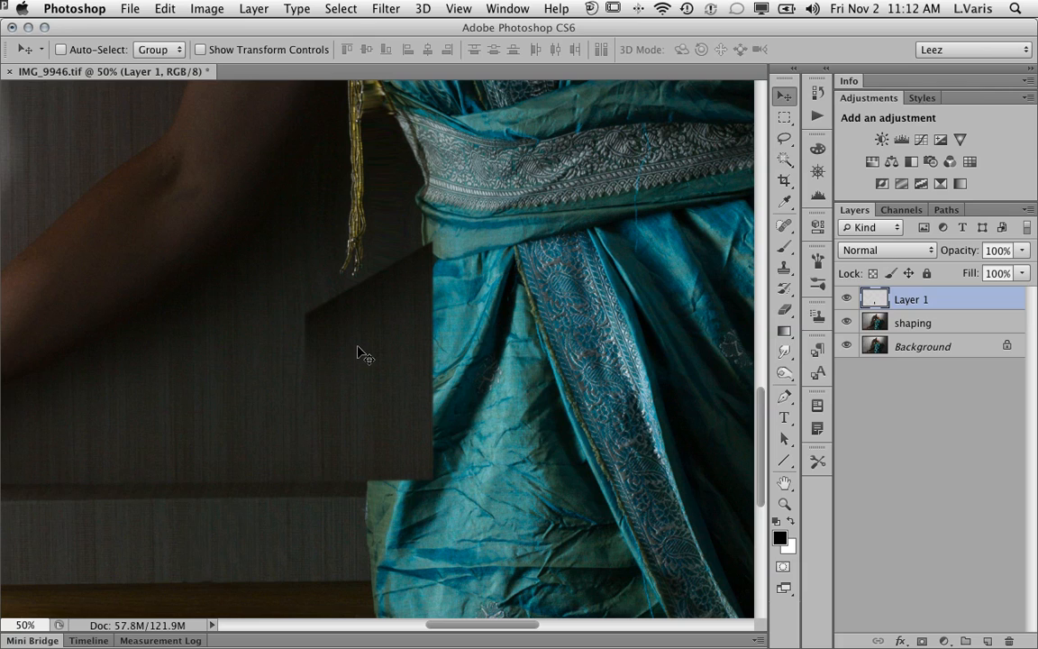
pyautogui.press('super+t')
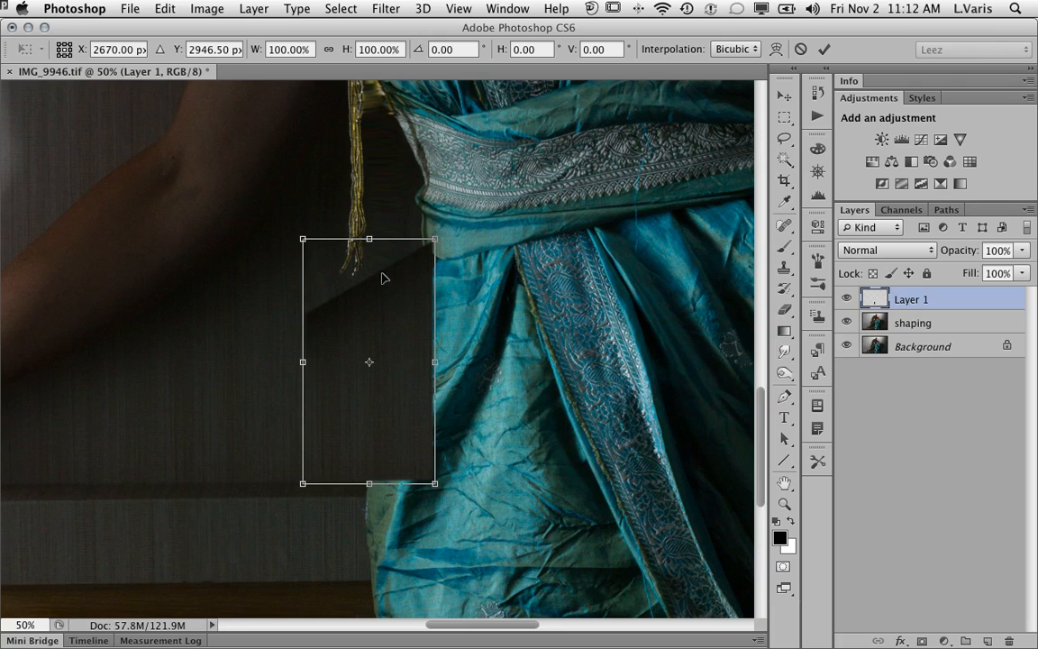
pyautogui.moveTo(368, 239); pyautogui.dragTo(345, 147)
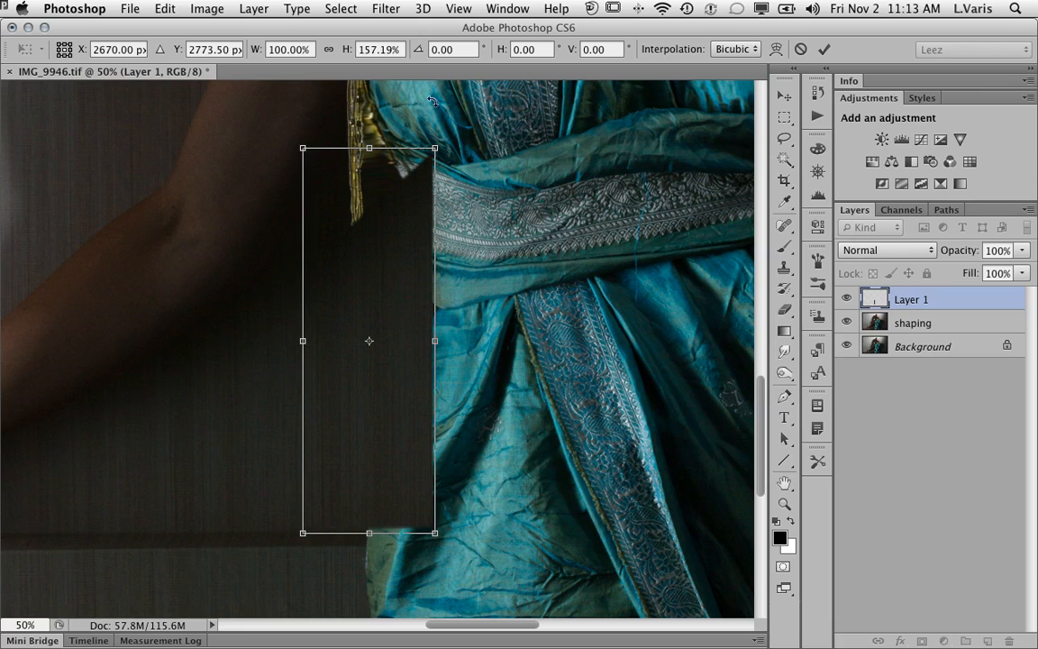
pyautogui.click(824, 52)
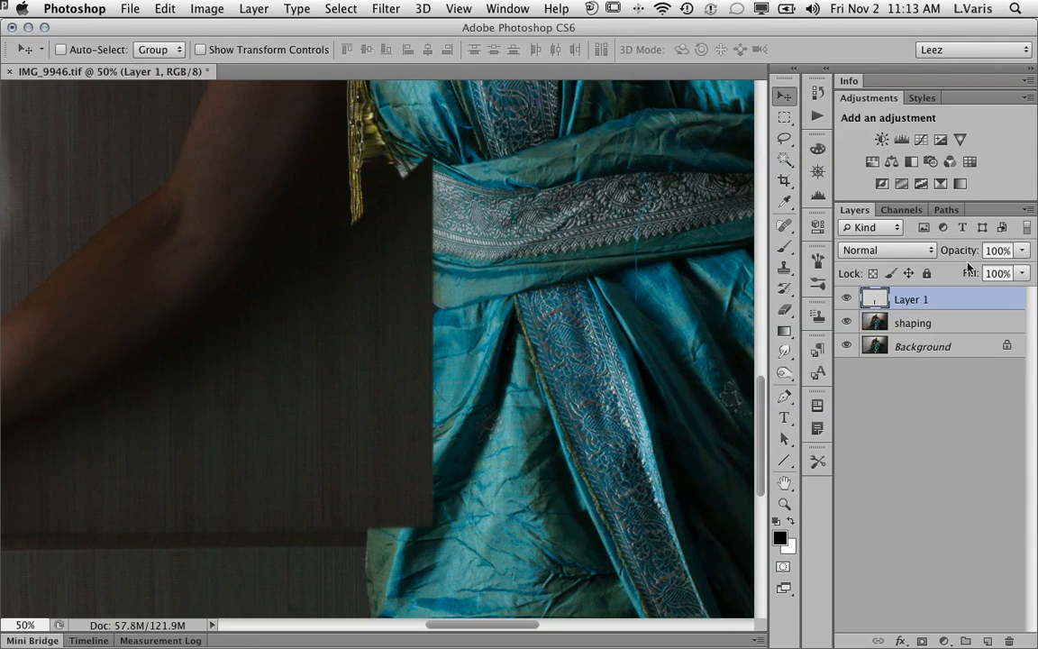
# Step: Lower the wall patch layer's opacity to 80% and add a layer mask to it
pyautogui.click(1024, 252)
pyautogui.moveTo(1024, 269); pyautogui.dragTo(1006, 272)
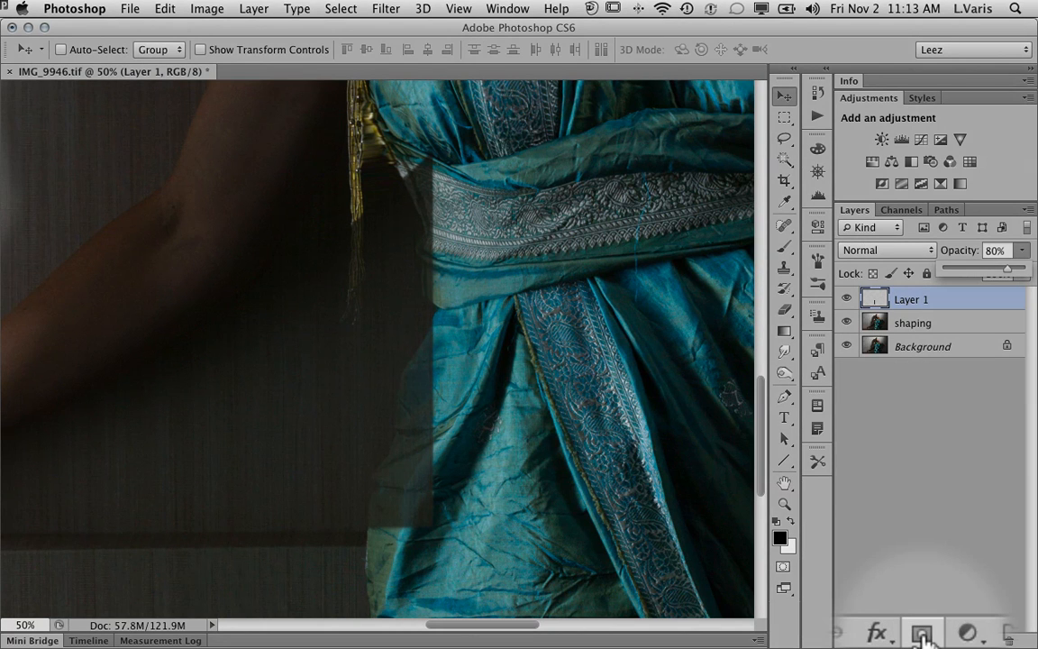
pyautogui.click(924, 635)
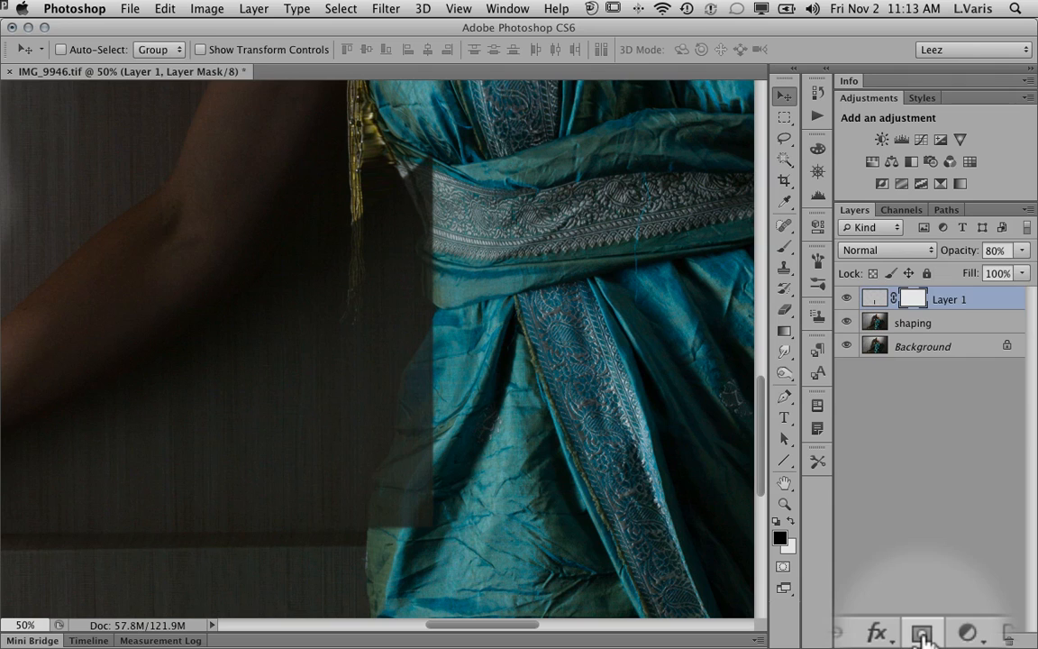
# Step: Mask the wall patch off the dress and waistband edge with a black brush at size 45 and 100% opacity
pyautogui.click(790, 255)
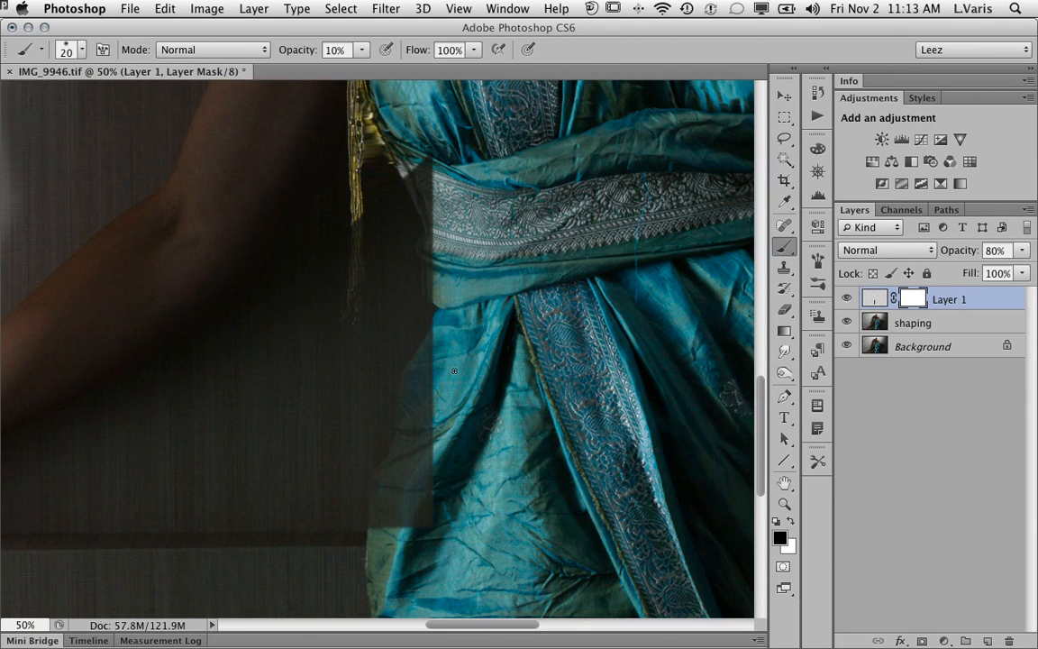
pyautogui.press(']')
pyautogui.press('0')
pyautogui.moveTo(442, 315)
pyautogui.mouseDown()
pyautogui.moveTo(403, 382)
pyautogui.moveTo(398, 446)
pyautogui.moveTo(369, 540)
pyautogui.moveTo(411, 437)
pyautogui.mouseUp()
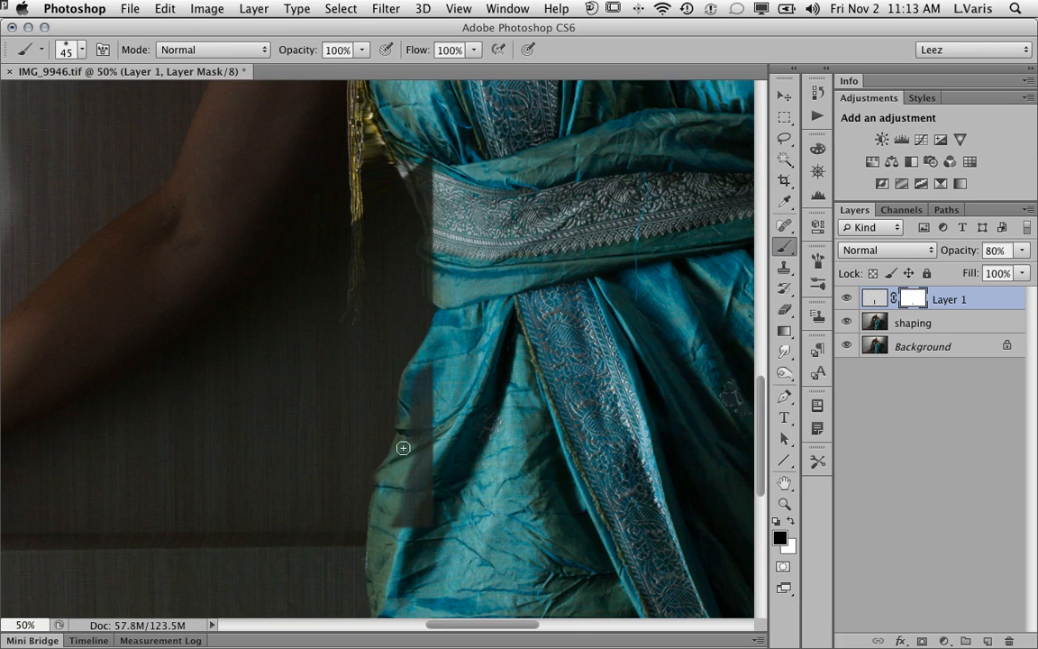
pyautogui.moveTo(420, 473)
pyautogui.mouseDown()
pyautogui.moveTo(405, 525)
pyautogui.moveTo(415, 538)
pyautogui.moveTo(431, 512)
pyautogui.moveTo(408, 471)
pyautogui.moveTo(430, 502)
pyautogui.moveTo(415, 426)
pyautogui.moveTo(422, 382)
pyautogui.moveTo(429, 370)
pyautogui.moveTo(436, 379)
pyautogui.mouseUp()
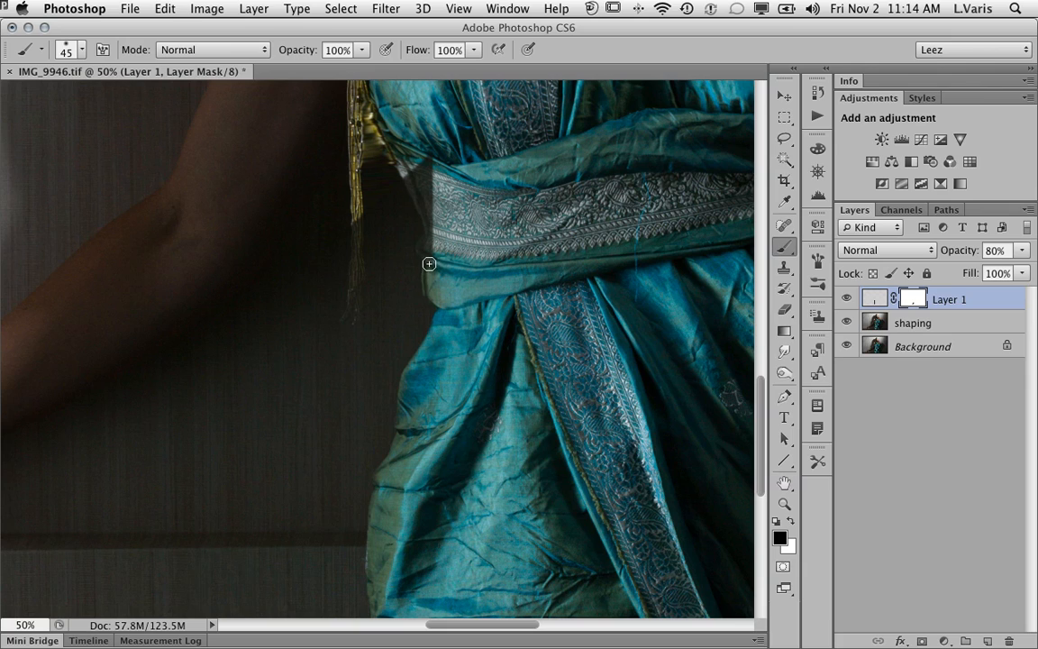
pyautogui.moveTo(424, 249); pyautogui.dragTo(434, 244)
pyautogui.moveTo(430, 226)
pyautogui.mouseDown()
pyautogui.moveTo(407, 170)
pyautogui.moveTo(431, 189)
pyautogui.mouseUp()
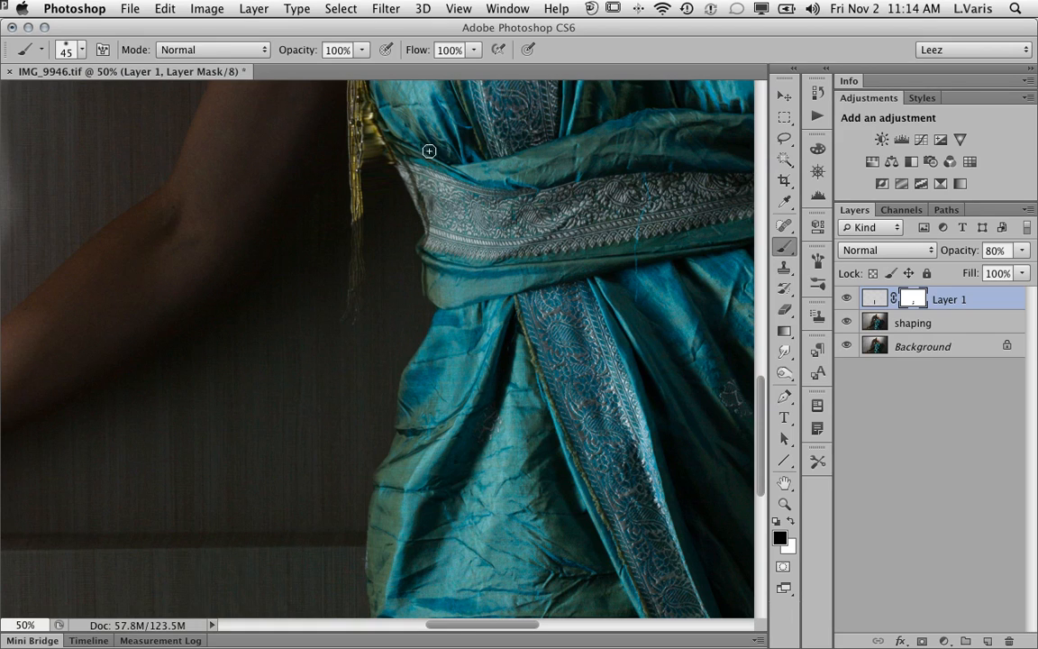
# Step: Reveal the hanging bead strand through the patch by painting its mask black at brush size 40, and check the patch layer's visibility
pyautogui.click(355, 283)
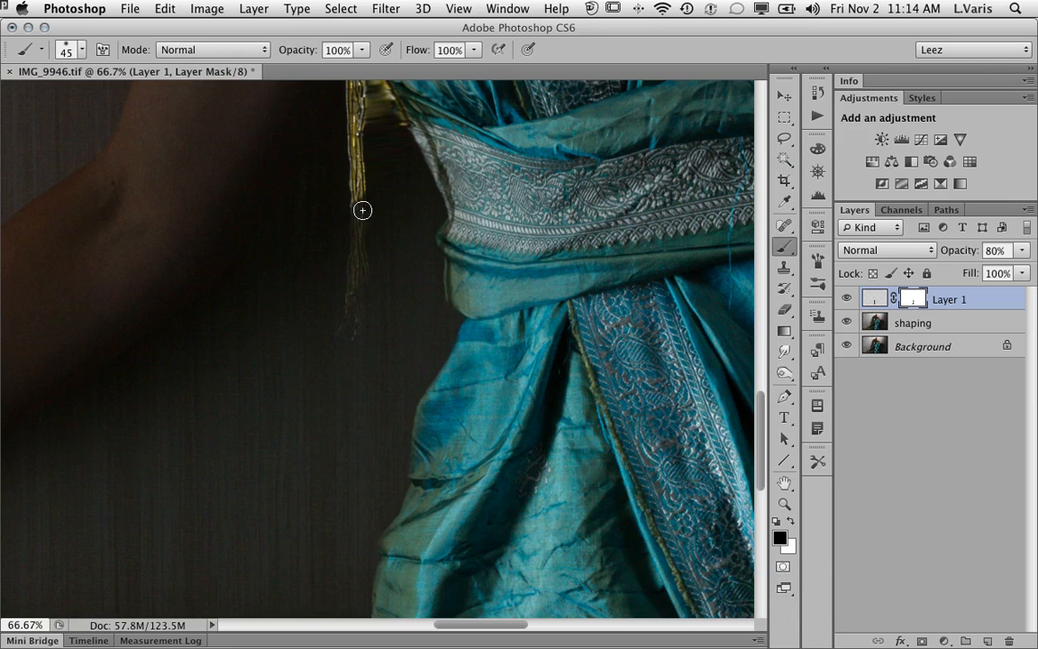
pyautogui.press('[')
pyautogui.moveTo(358, 200)
pyautogui.mouseDown()
pyautogui.moveTo(344, 333)
pyautogui.moveTo(358, 316)
pyautogui.moveTo(361, 252)
pyautogui.mouseUp()
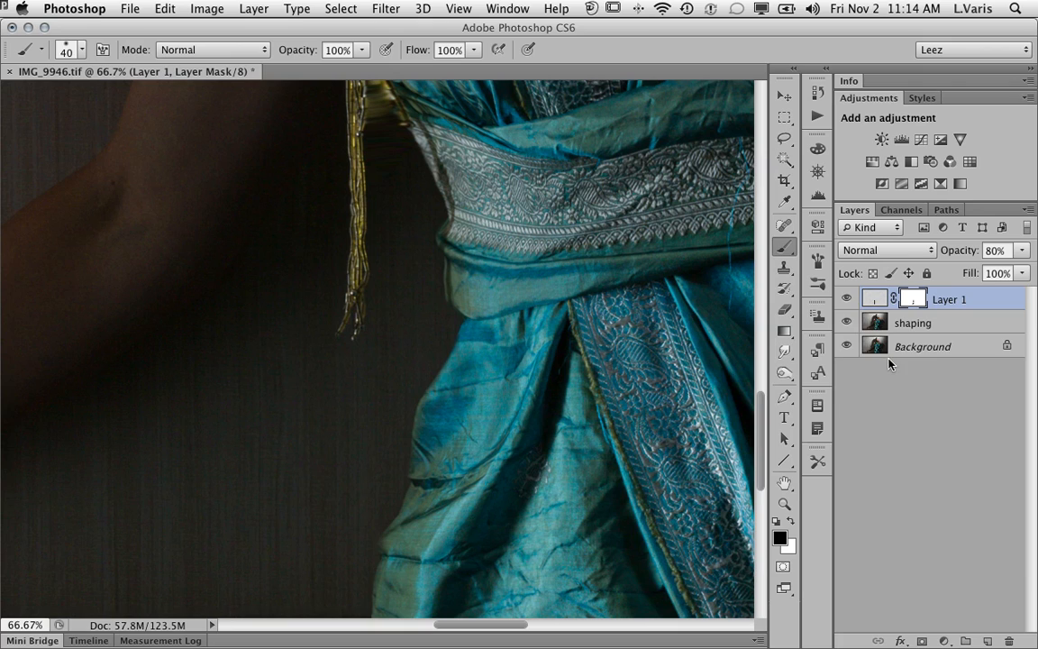
pyautogui.click(845, 299)
# Step: Cover the smeared gold beads between the strand and the waist with dark background using the Clone Stamp at size 30
pyautogui.moveTo(476, 154); pyautogui.dragTo(489, 290)
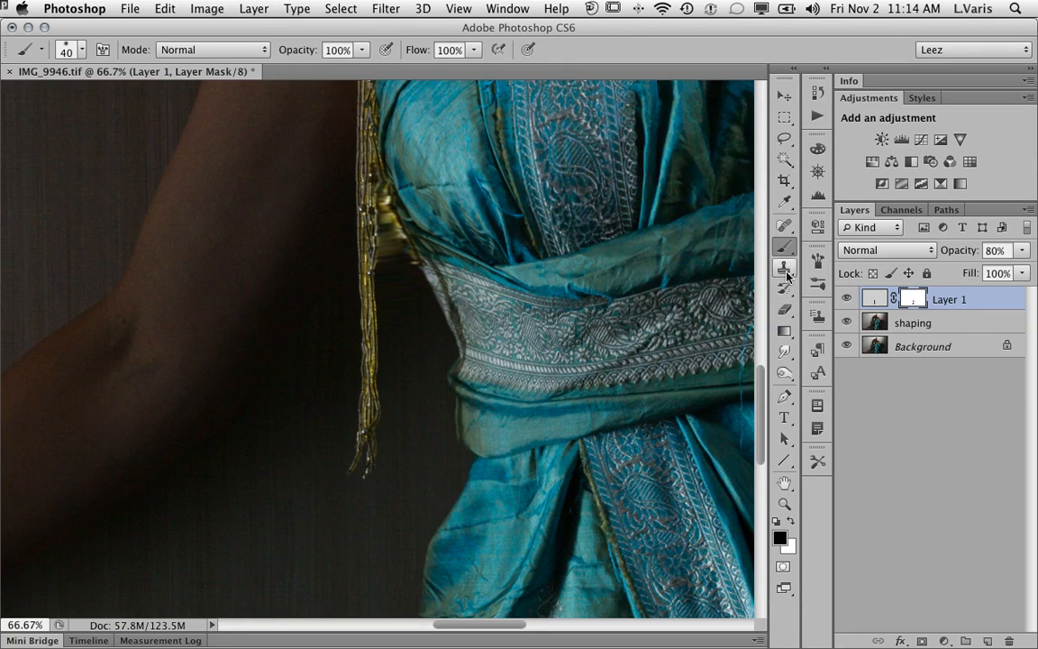
pyautogui.press('s')
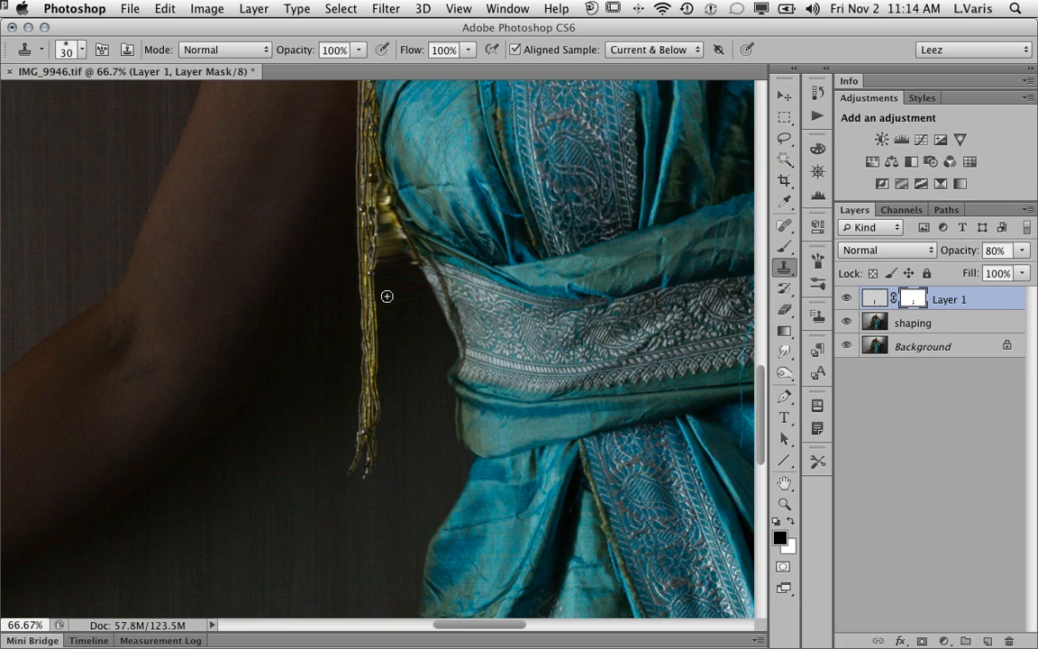
pyautogui.keyDown('alt'); pyautogui.click(386, 296); pyautogui.keyUp('alt')
pyautogui.moveTo(383, 264); pyautogui.dragTo(386, 253)
pyautogui.moveTo(387, 264); pyautogui.dragTo(386, 249)
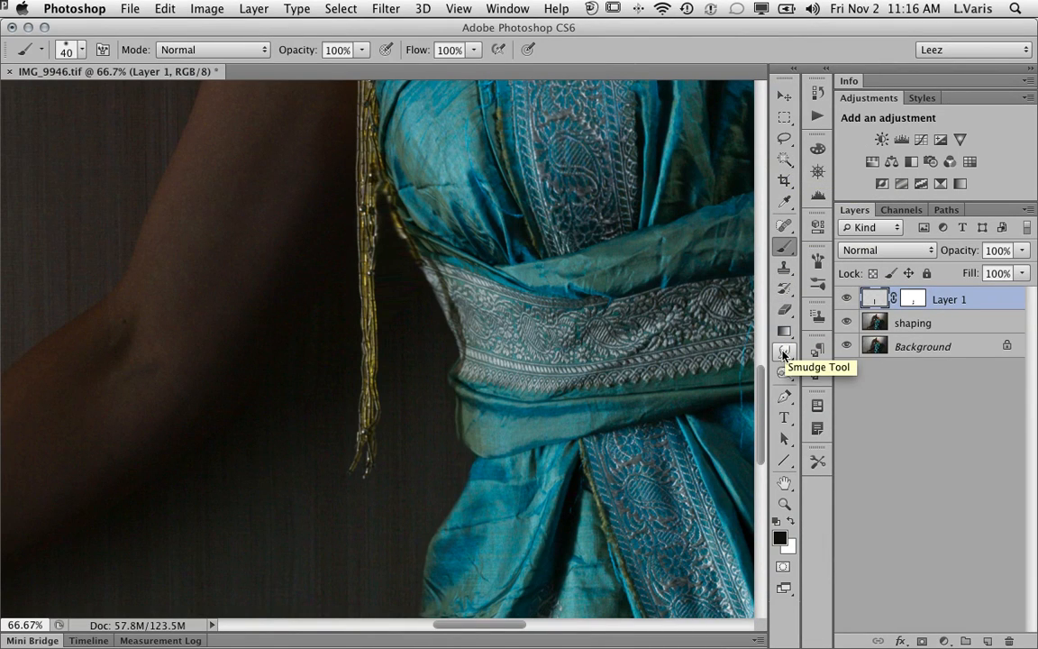
# Step: Smudge the leftover gold smear between the bead strand and the bust at brush size 20 and 32% strength
pyautogui.click(385, 213)
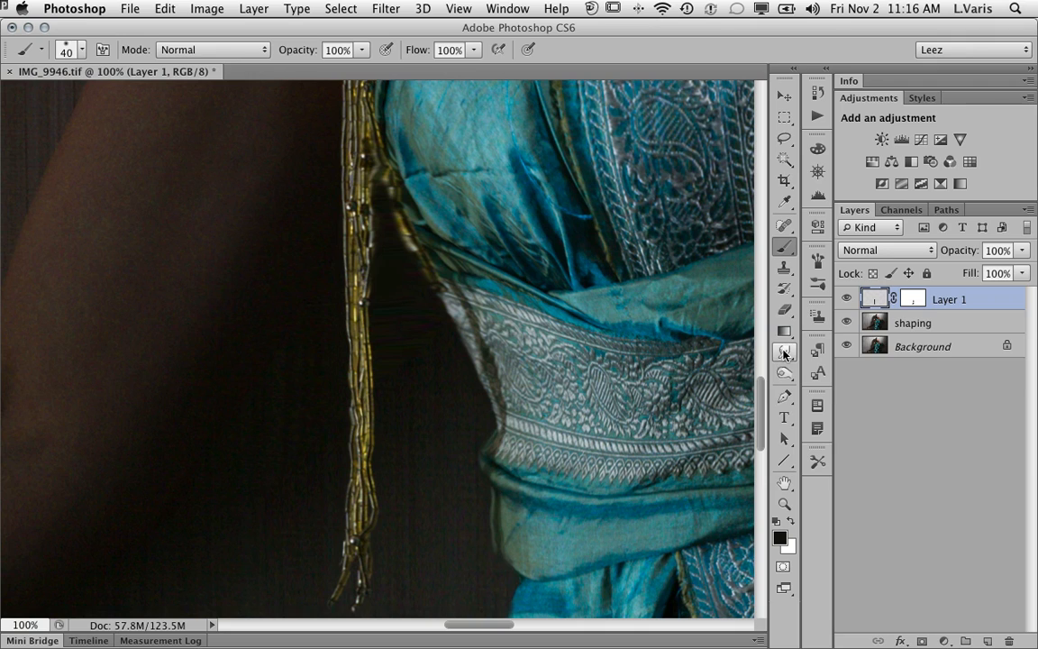
pyautogui.click(784, 352)
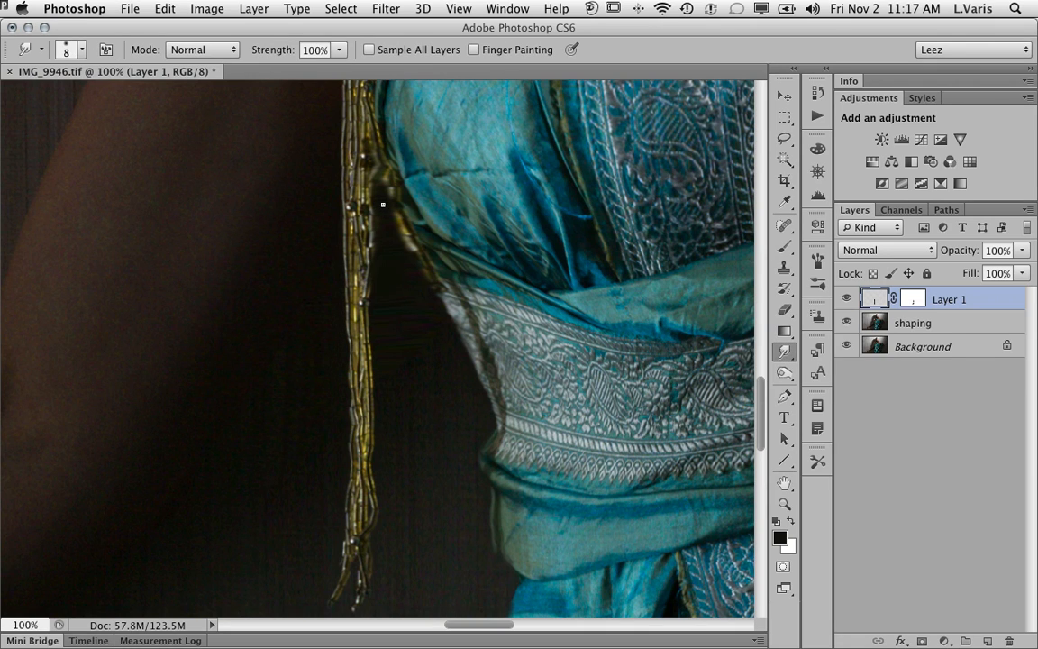
pyautogui.press(']')
pyautogui.press(']')
pyautogui.press(']')
pyautogui.click(341, 50)
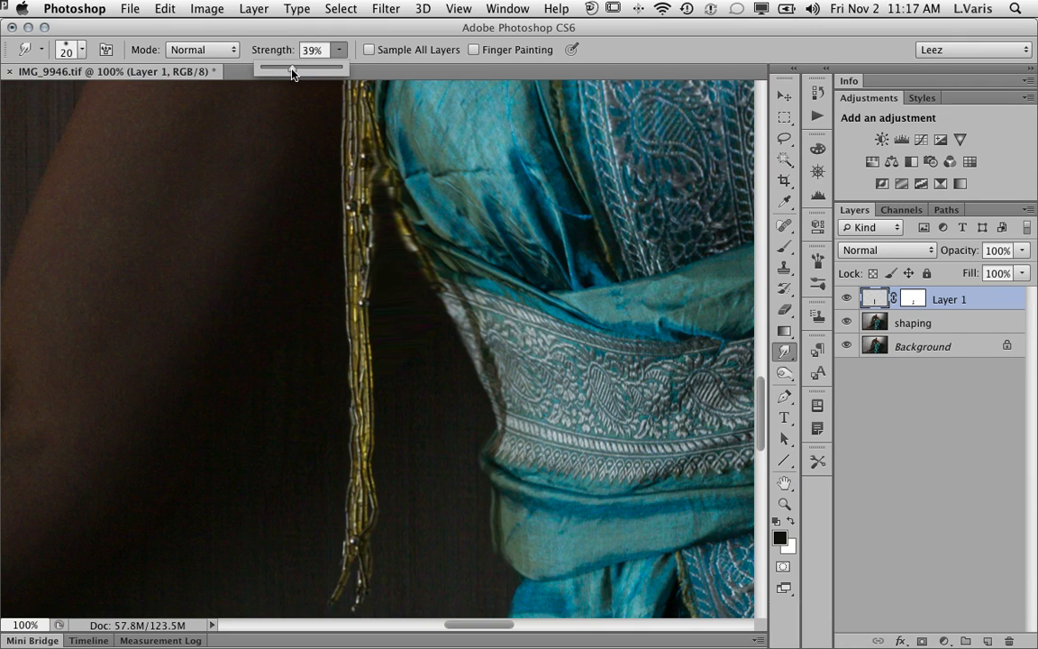
pyautogui.moveTo(292, 72); pyautogui.dragTo(289, 72)
pyautogui.click(385, 197)
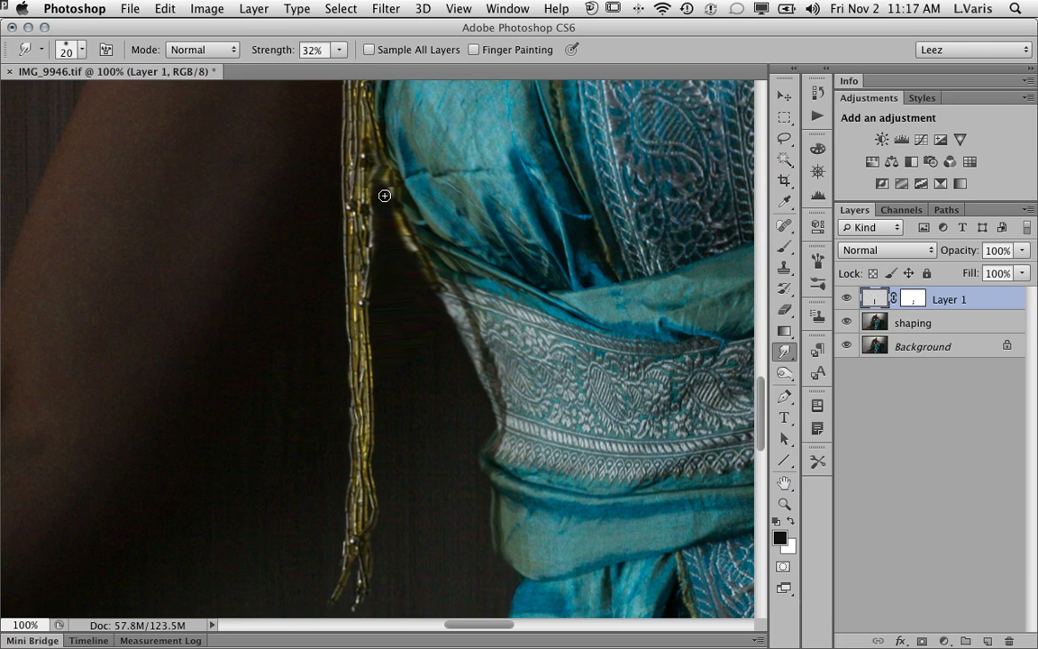
pyautogui.moveTo(380, 190); pyautogui.dragTo(379, 157)
# Step: Clone dark background over the remaining gold fringe along the dress edge below the bust at brush size 20
pyautogui.click(786, 268)
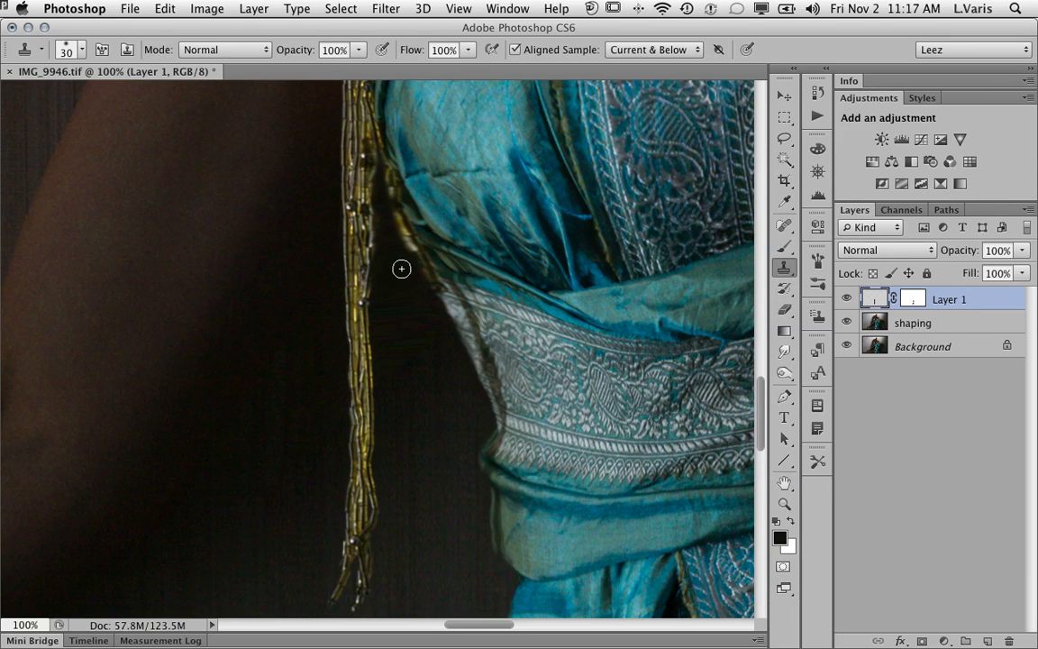
pyautogui.press('[')
pyautogui.keyDown('alt'); pyautogui.click(397, 260); pyautogui.keyUp('alt')
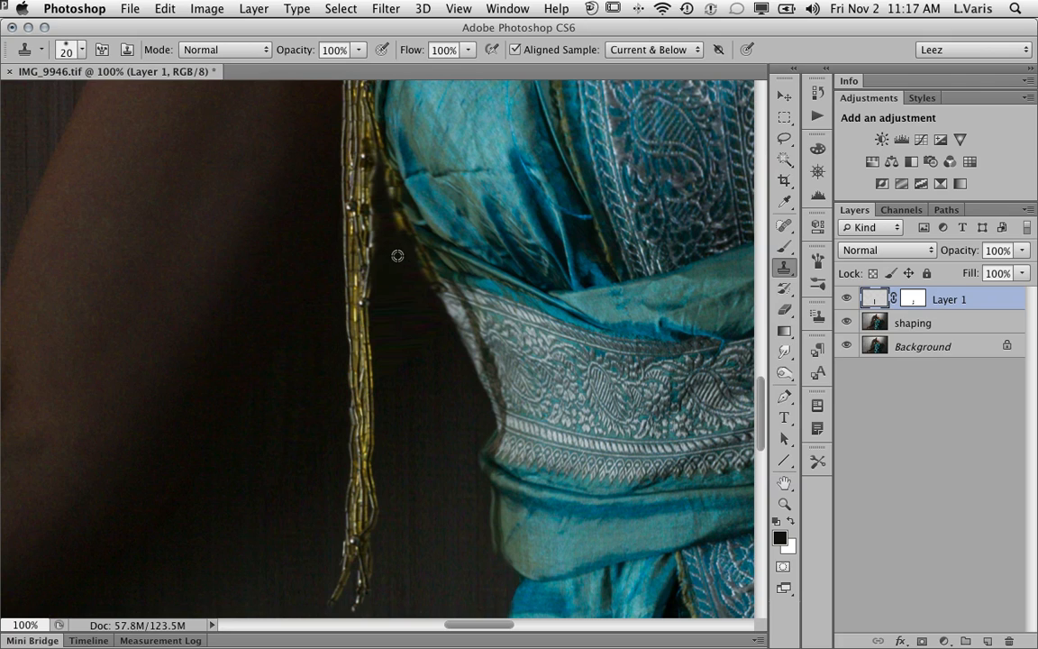
pyautogui.keyDown('alt'); pyautogui.click(397, 231); pyautogui.keyUp('alt')
pyautogui.moveTo(394, 241)
pyautogui.mouseDown()
pyautogui.moveTo(389, 190)
pyautogui.moveTo(391, 235)
pyautogui.mouseUp()
pyautogui.keyDown('alt'); pyautogui.click(394, 241); pyautogui.keyUp('alt')
pyautogui.moveTo(391, 187); pyautogui.dragTo(385, 176)
pyautogui.scroll(1, 386, 178)
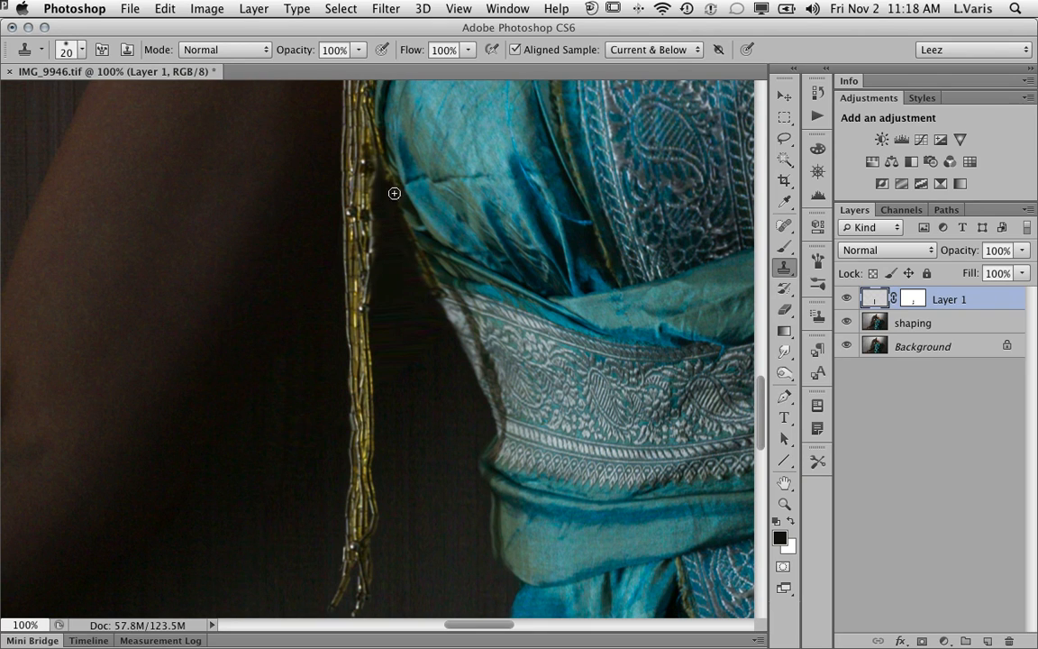
pyautogui.click(387, 178)
# Step: View the whole image and compare its red, green and blue channels individually, returning to the red channel
pyautogui.keyDown('alt'); pyautogui.click(494, 407); pyautogui.keyUp('alt')
pyautogui.keyDown('alt'); pyautogui.click(492, 407); pyautogui.keyUp('alt')
pyautogui.keyDown('alt'); pyautogui.click(489, 408); pyautogui.keyUp('alt')
pyautogui.keyDown('alt'); pyautogui.click(488, 407); pyautogui.keyUp('alt')
pyautogui.keyDown('alt'); pyautogui.click(549, 398); pyautogui.keyUp('alt')
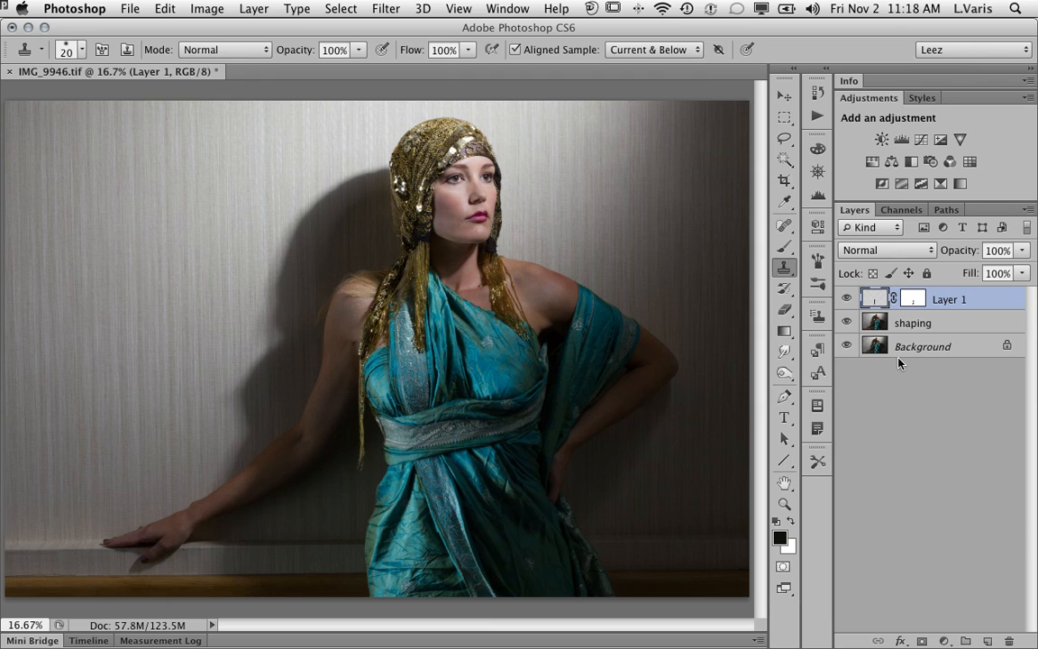
pyautogui.click(908, 210)
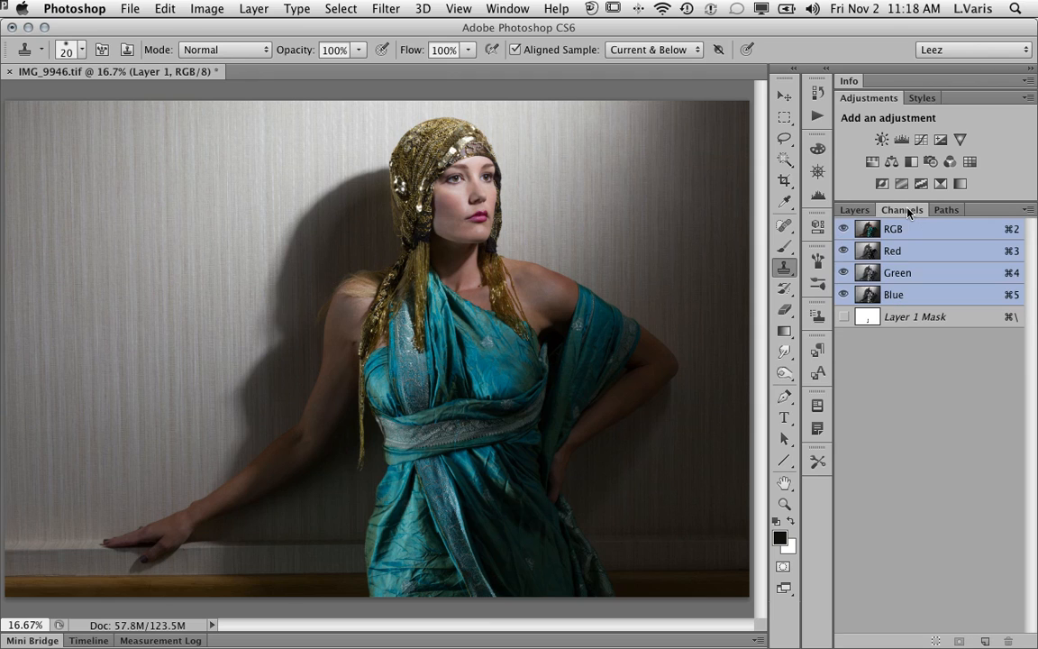
pyautogui.click(868, 254)
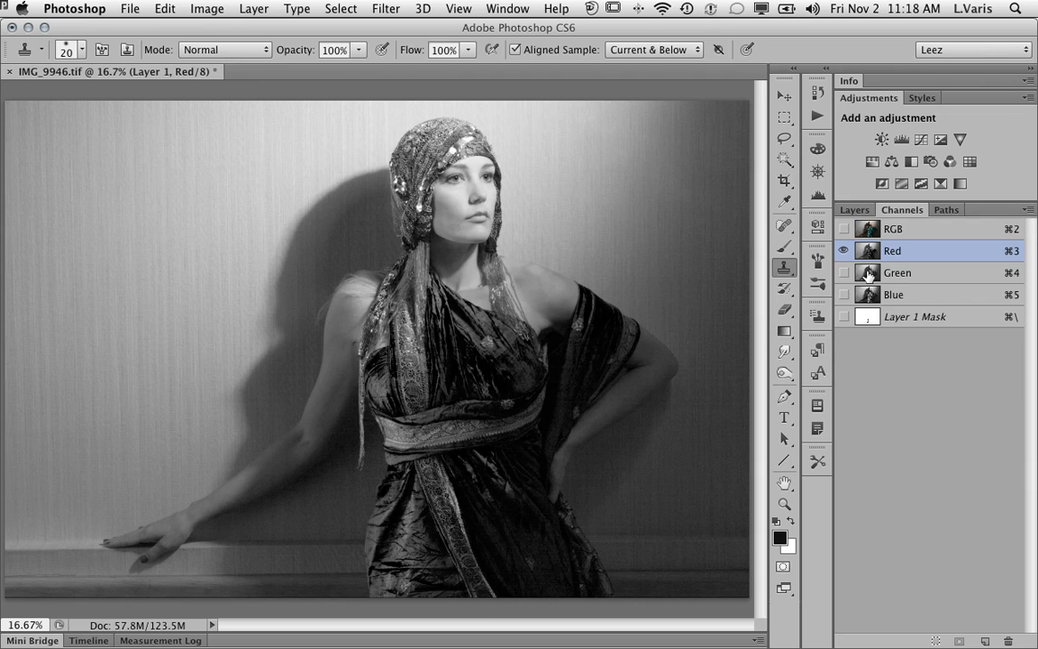
pyautogui.click(868, 274)
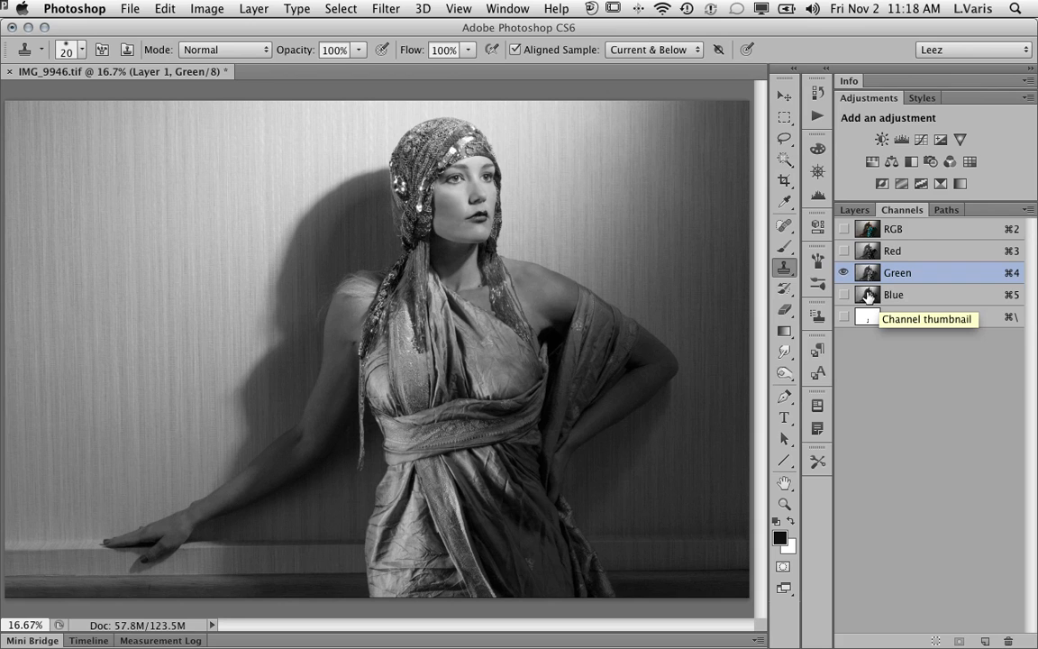
pyautogui.click(868, 296)
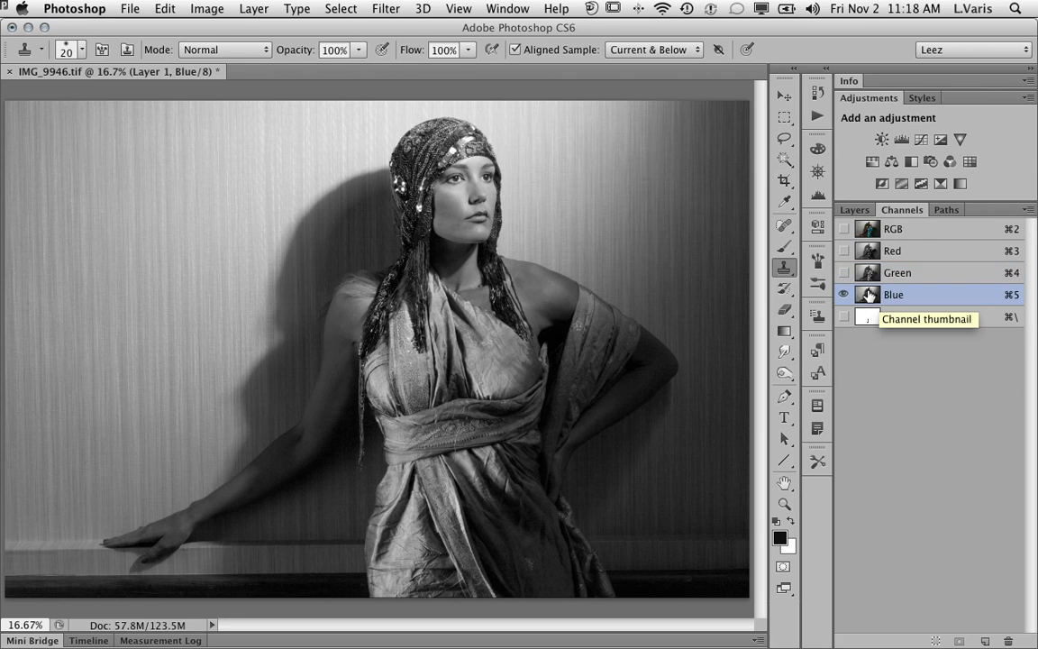
pyautogui.click(867, 249)
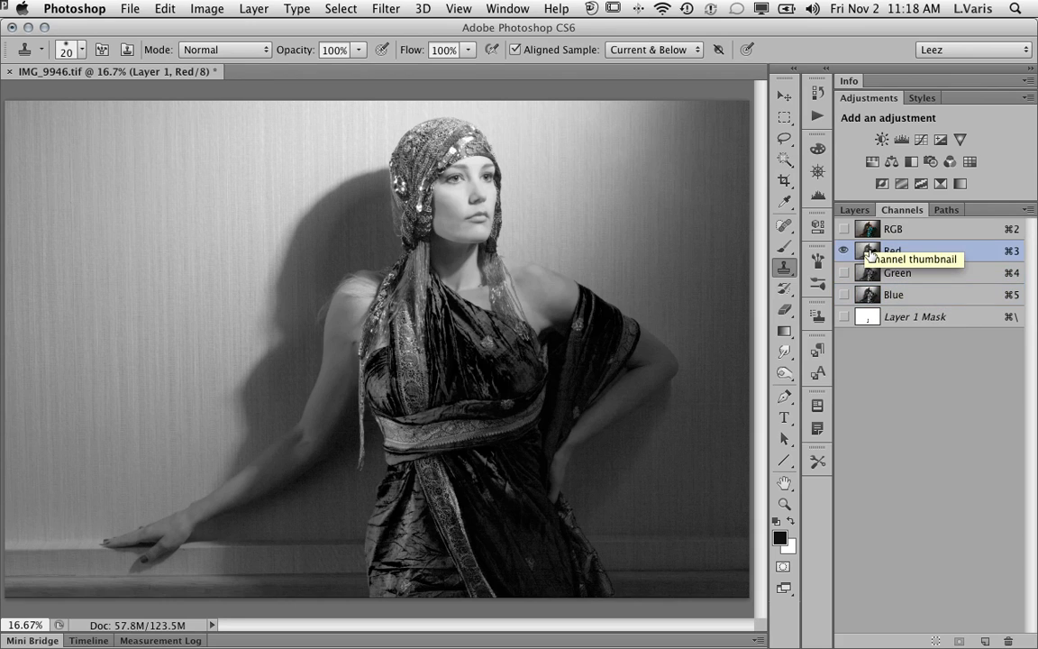
# Step: Compare the image's red, green and blue channels individually
pyautogui.click(870, 275)
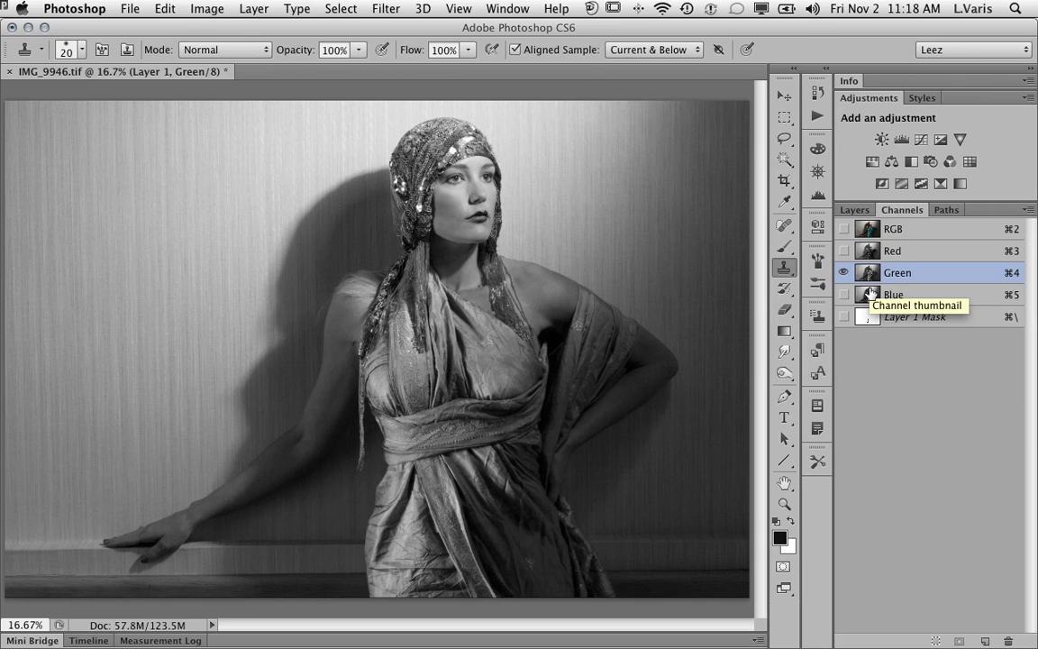
pyautogui.click(869, 288)
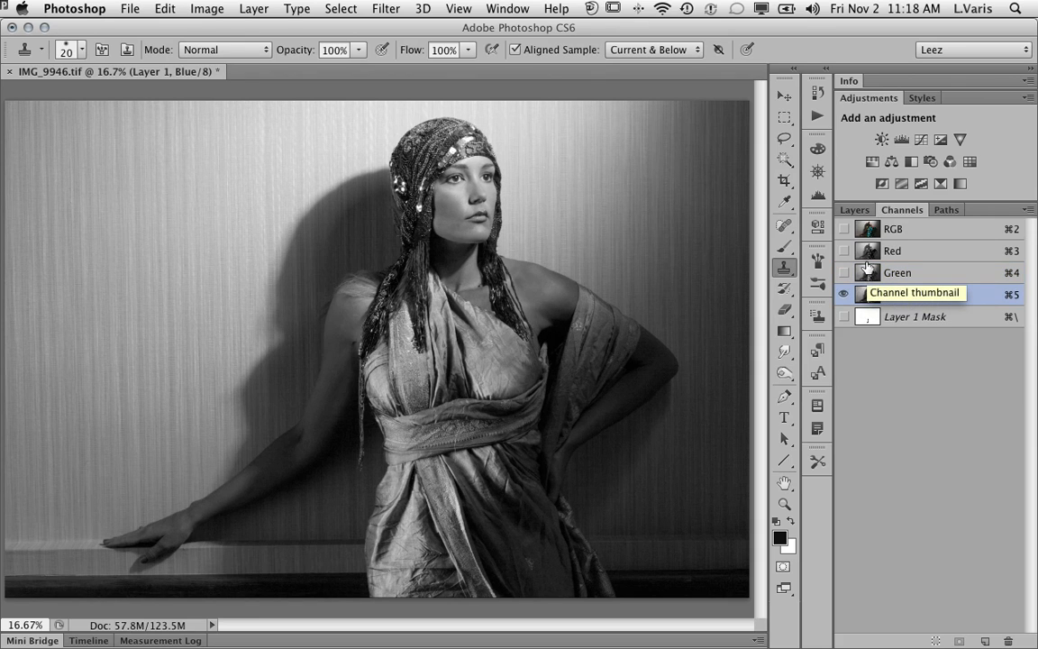
pyautogui.click(867, 252)
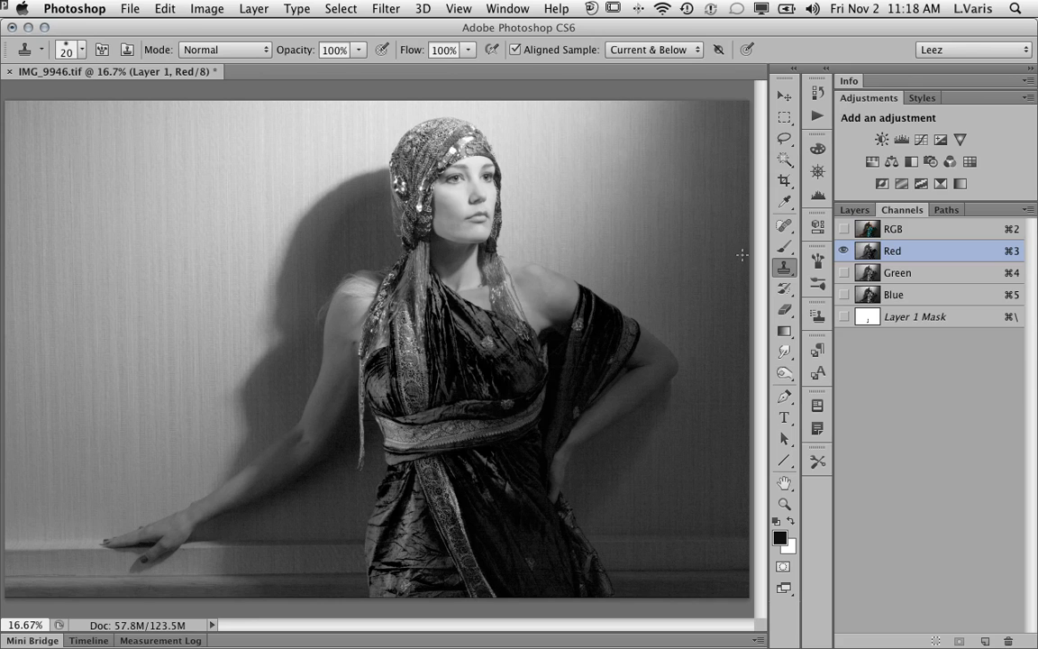
pyautogui.click(868, 272)
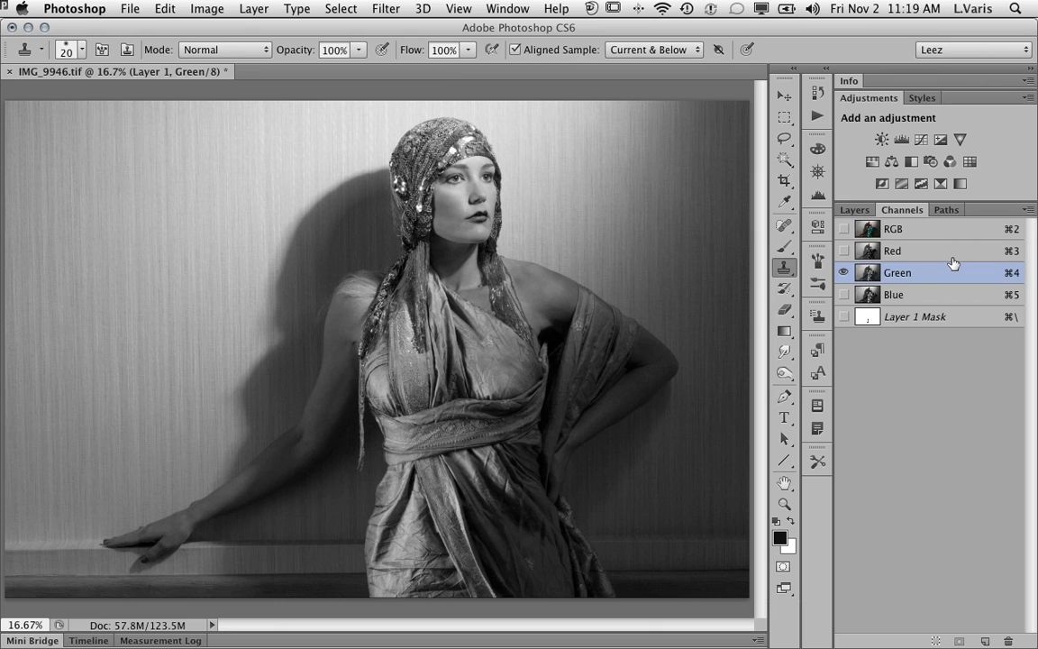
pyautogui.click(868, 296)
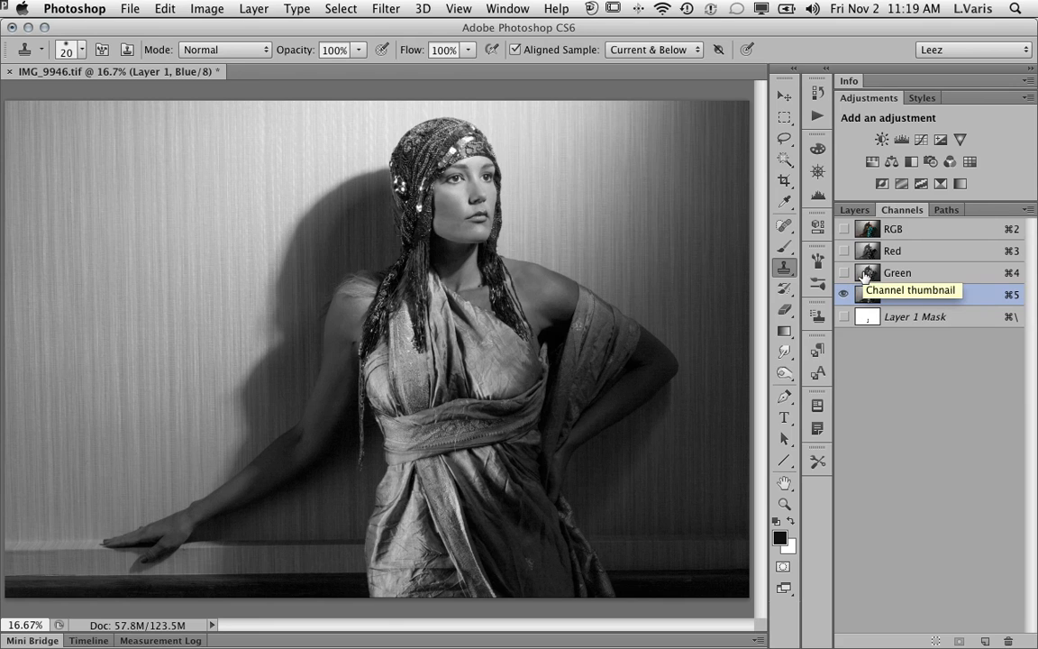
# Step: Compare the green channel against the blue channel repeatedly, check the red channel once more, and return to the RGB composite
pyautogui.click(870, 275)
pyautogui.click(868, 295)
pyautogui.click(868, 275)
pyautogui.click(868, 295)
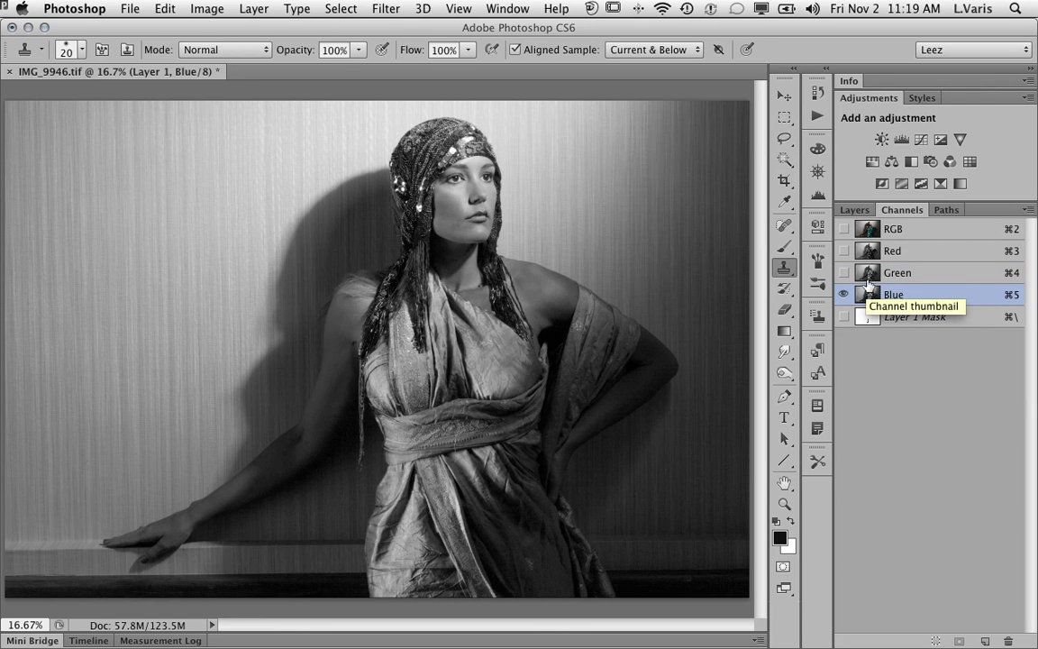
pyautogui.click(868, 273)
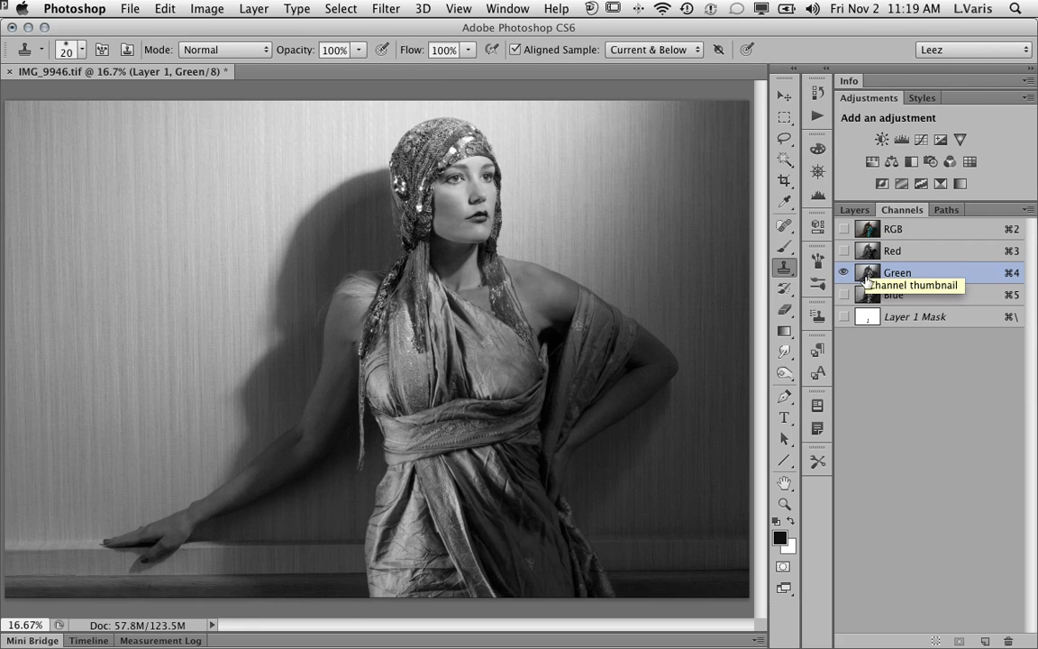
pyautogui.click(871, 296)
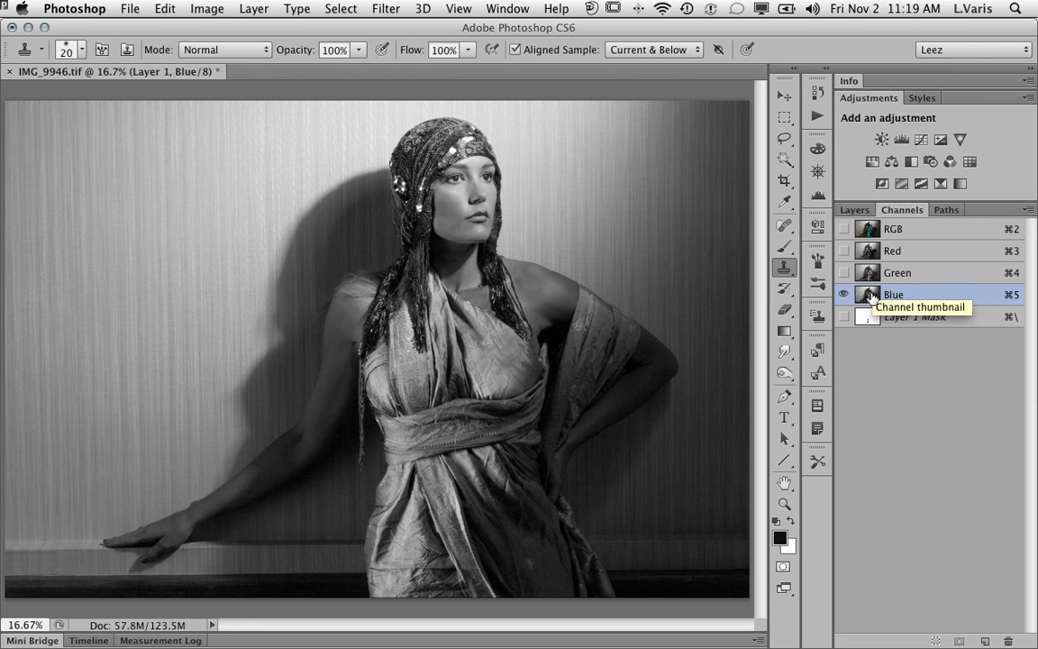
pyautogui.click(866, 253)
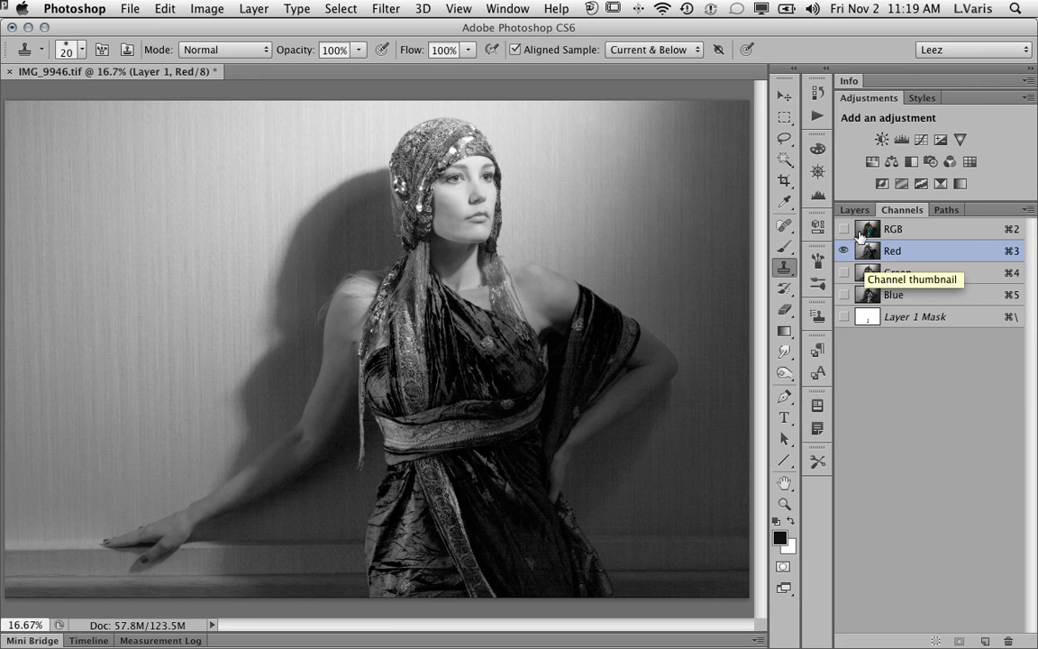
pyautogui.click(872, 232)
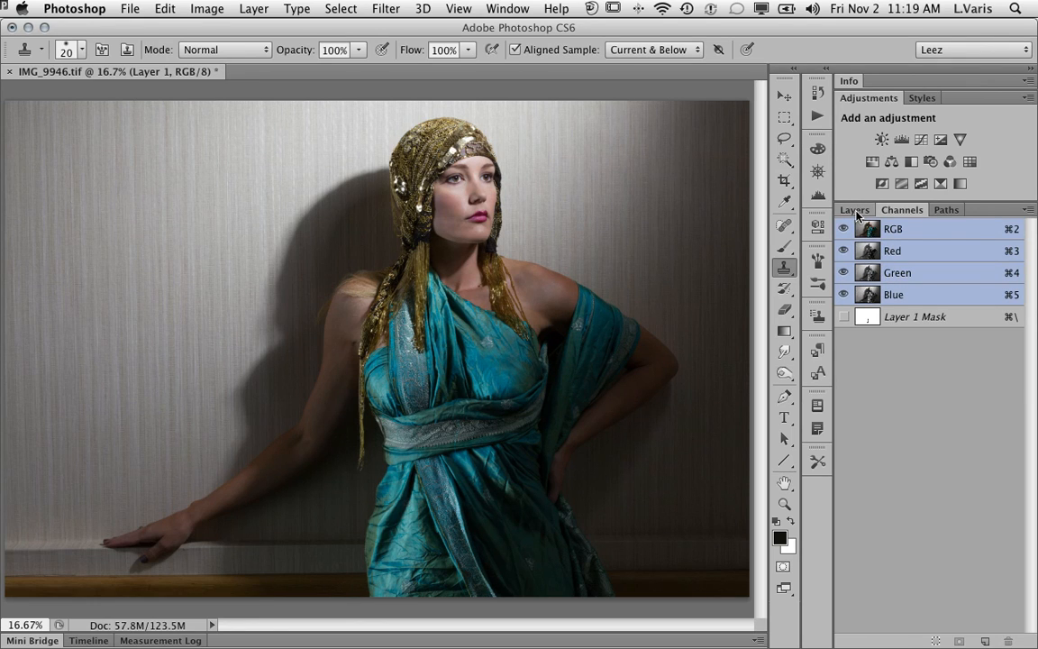
# Step: Add a Channel Mixer adjustment layer above Layer 1 using the Black & White with Blue Filter (RGB) preset
pyautogui.click(855, 211)
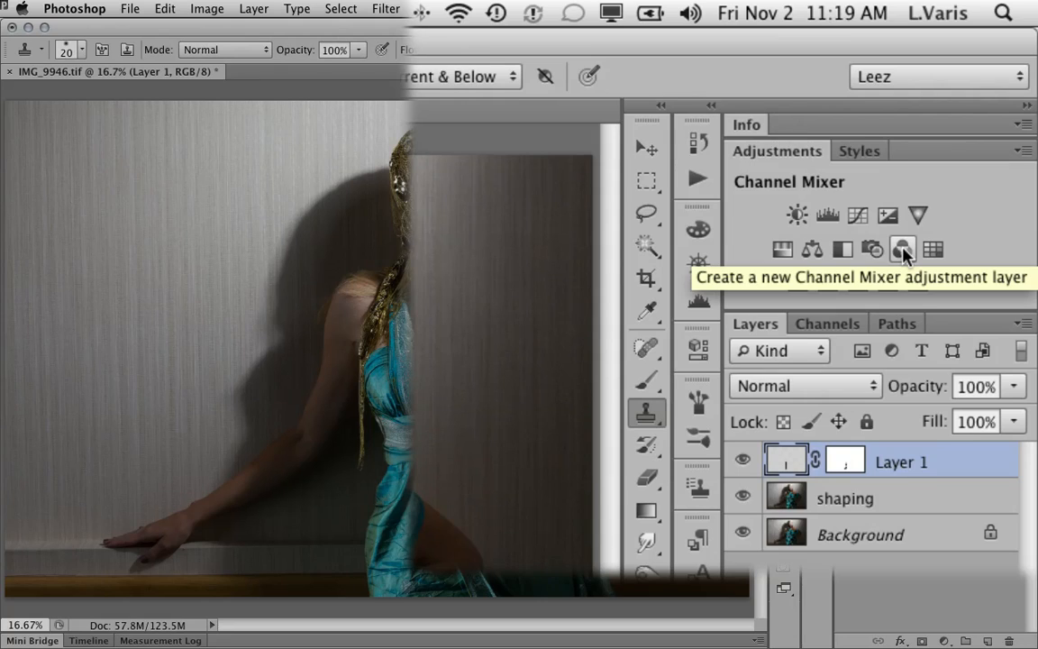
pyautogui.click(961, 216)
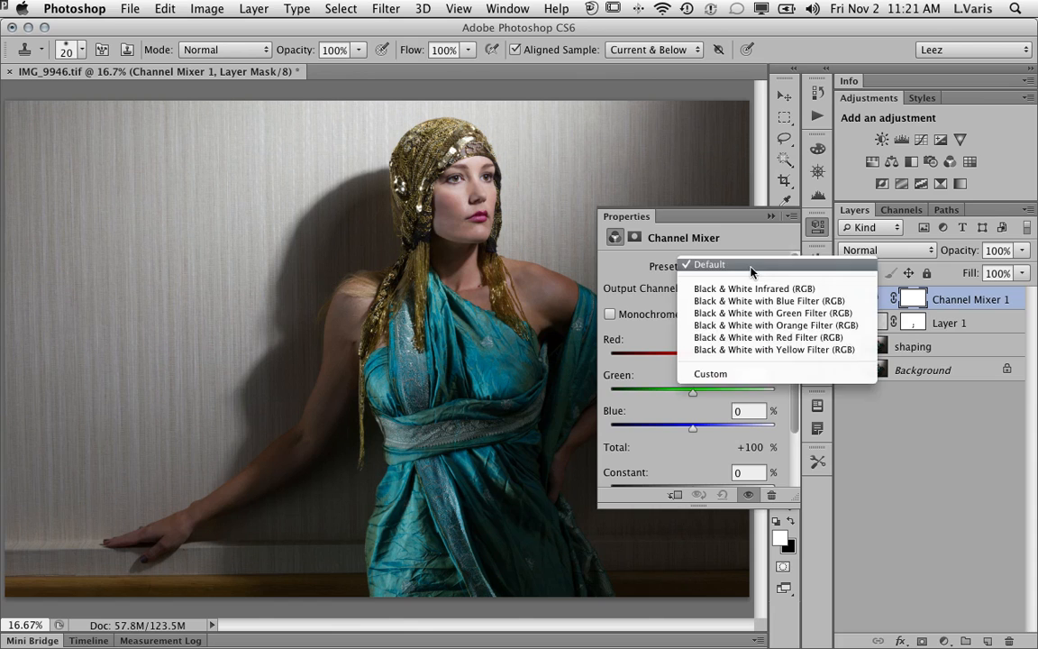
pyautogui.click(753, 268)
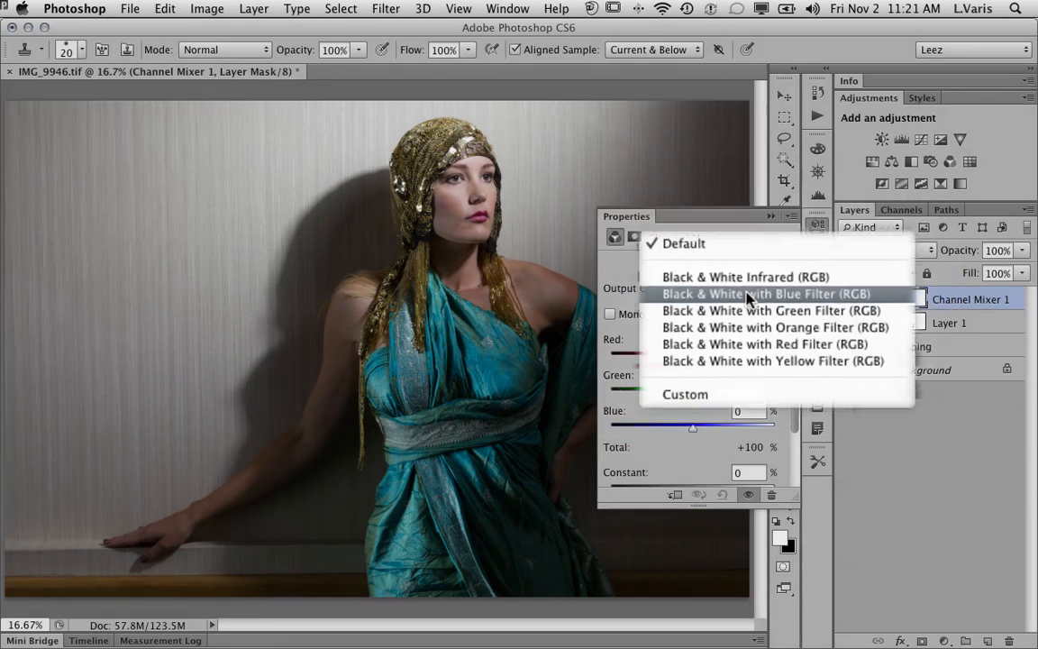
pyautogui.click(746, 295)
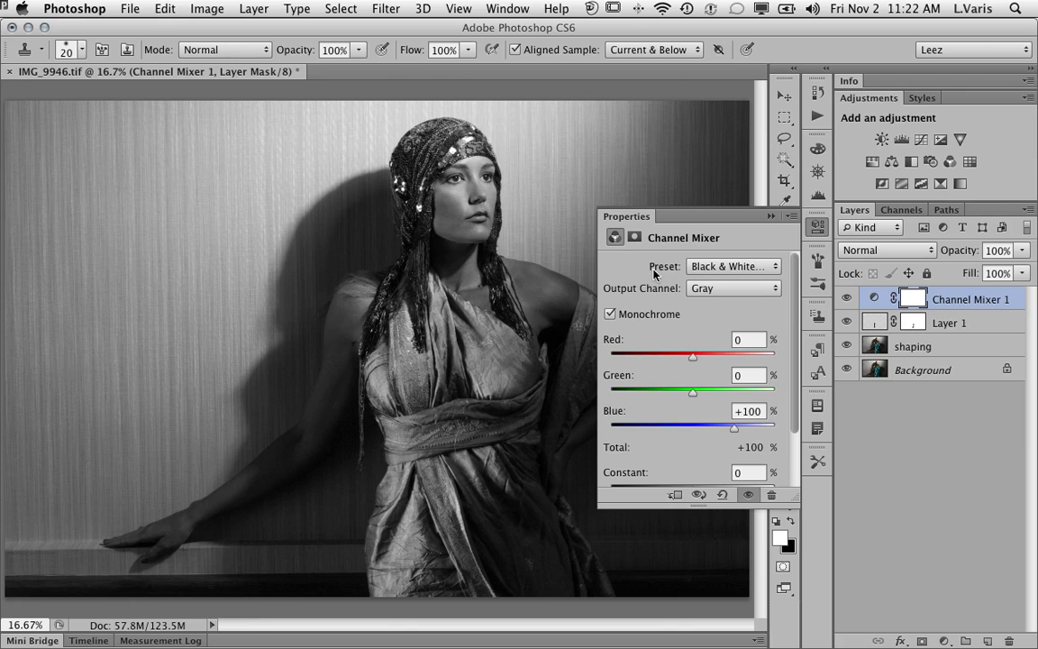
pyautogui.click(771, 218)
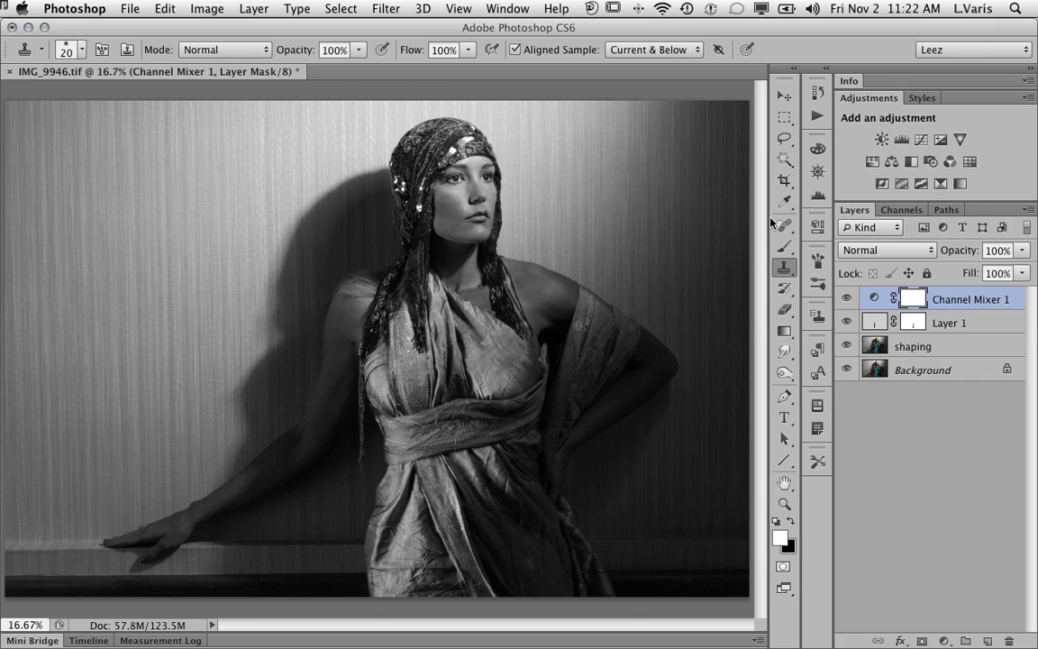
# Step: Add a second Channel Mixer adjustment layer on top using the Black & White with Red Filter (RGB) preset
pyautogui.click(951, 165)
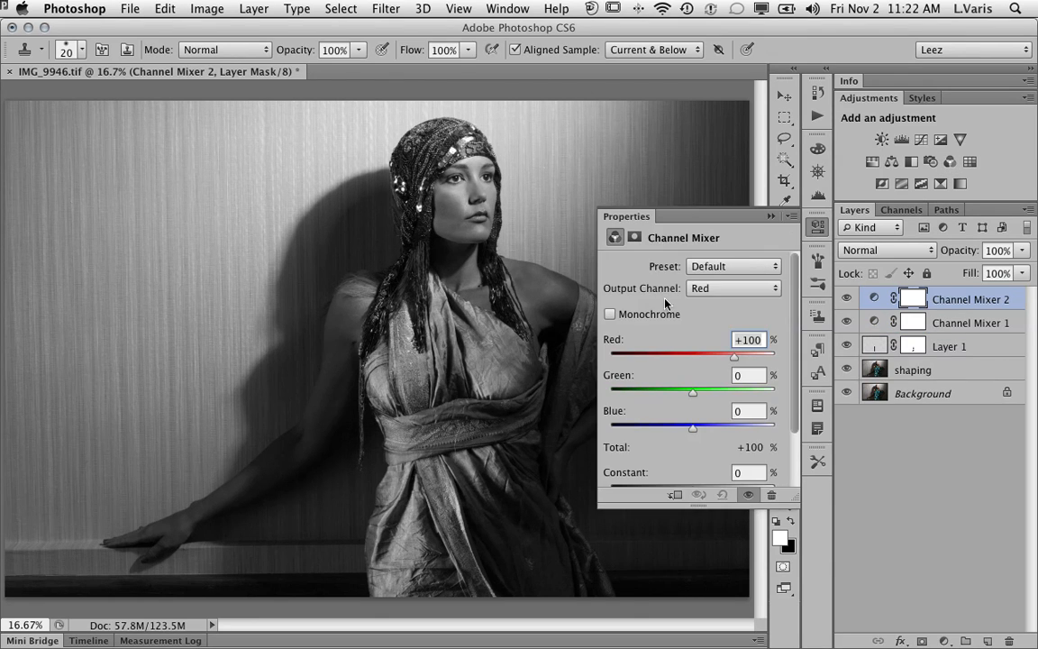
pyautogui.click(747, 266)
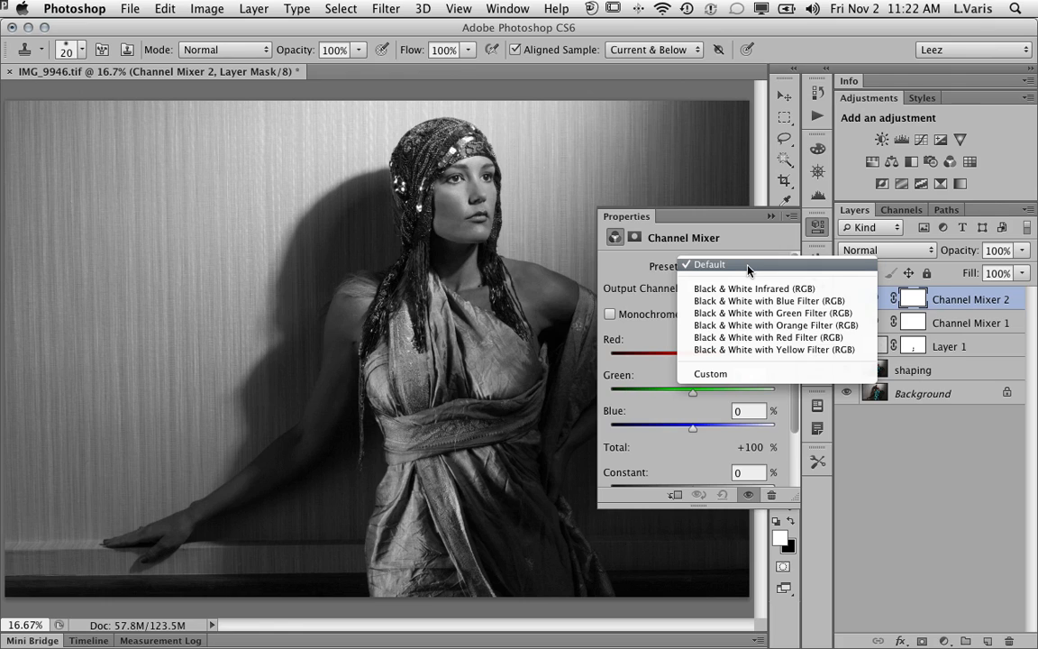
pyautogui.click(745, 338)
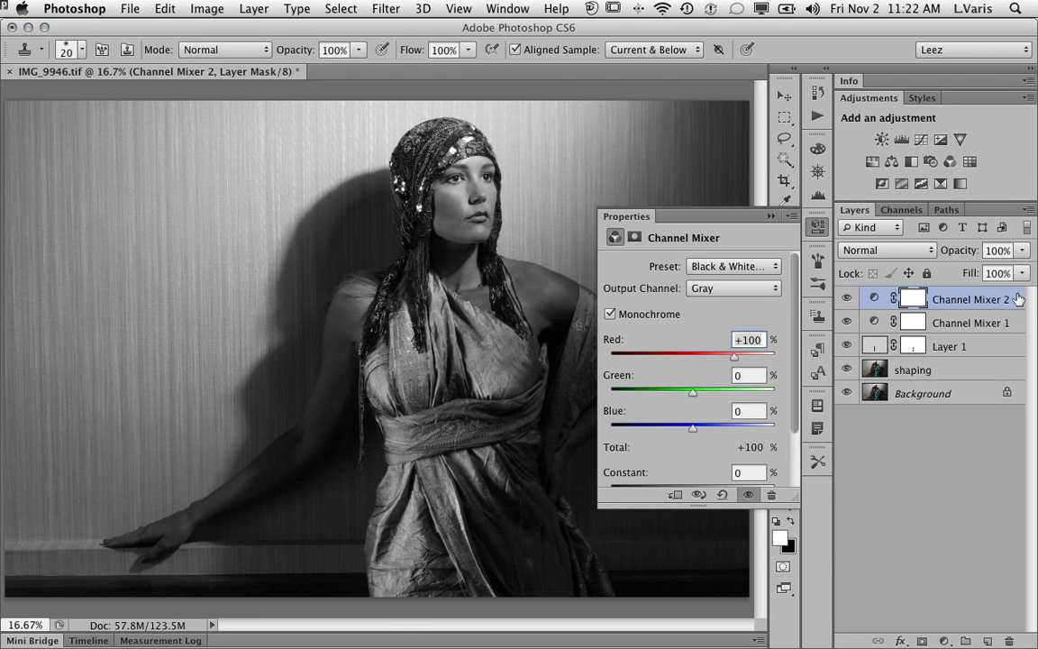
# Step: Set the Knockout blending option of the Channel Mixer 2 layer to Deep
pyautogui.click(1027, 212)
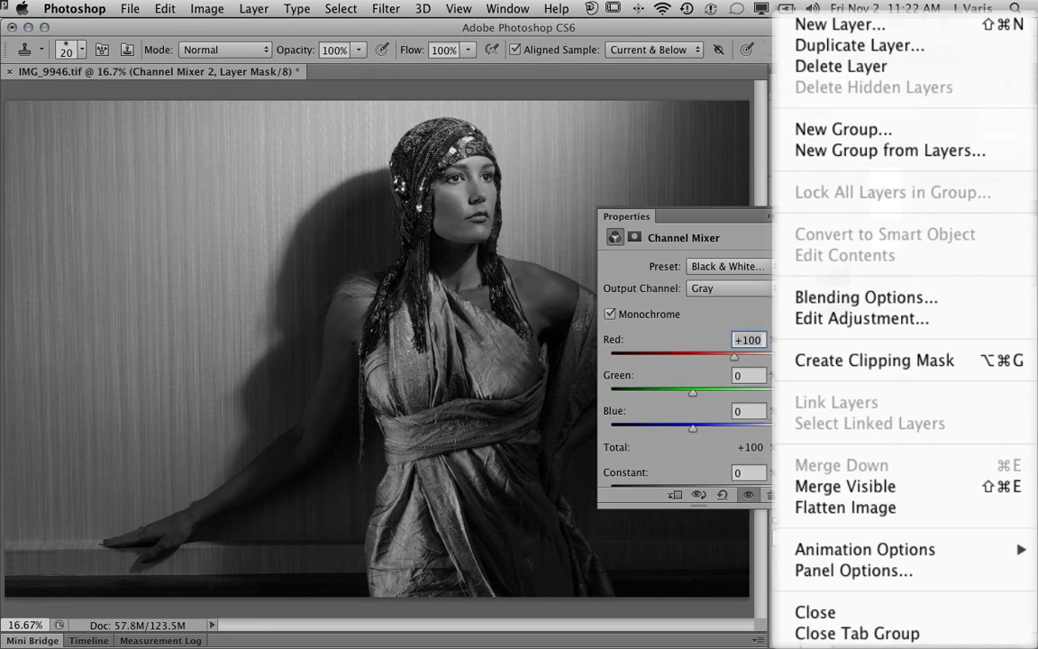
pyautogui.click(960, 306)
pyautogui.moveTo(855, 221); pyautogui.dragTo(834, 172)
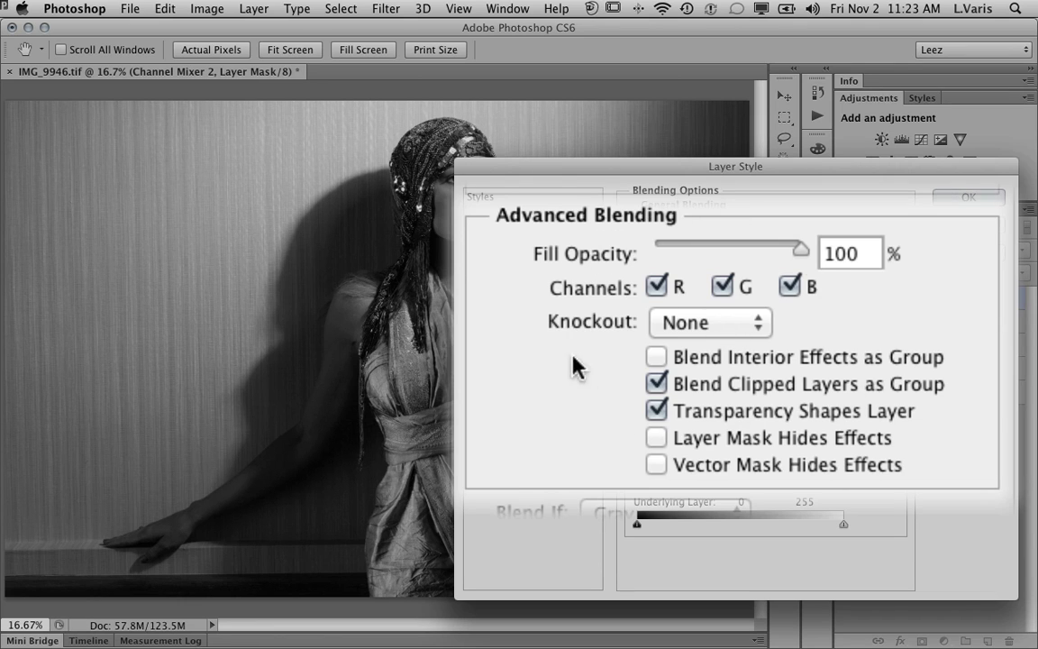
pyautogui.click(734, 327)
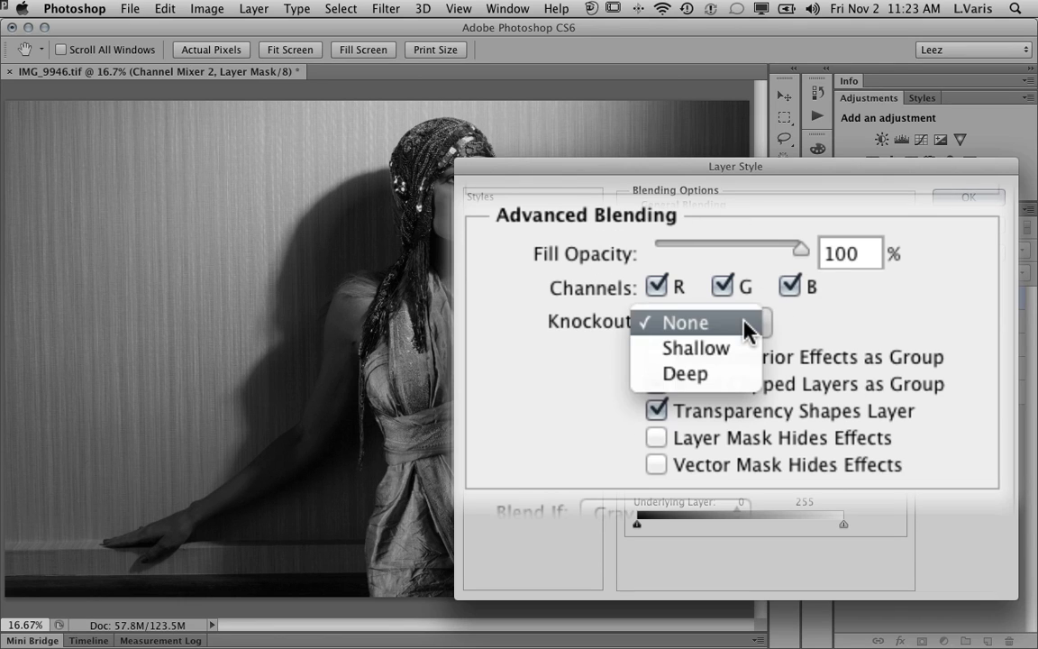
pyautogui.click(724, 376)
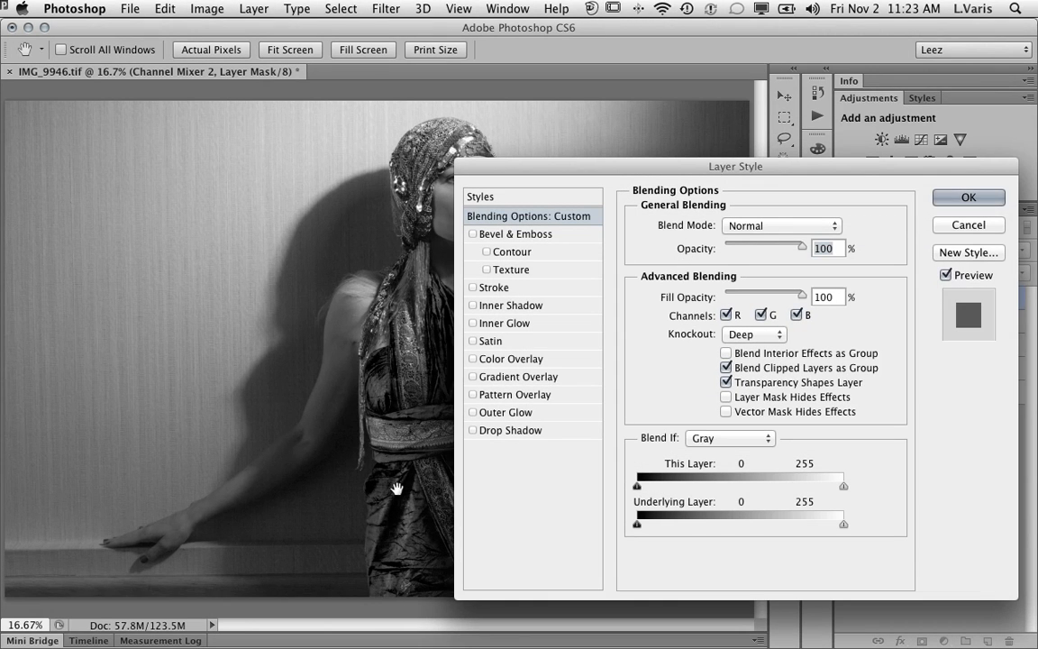
pyautogui.moveTo(649, 172); pyautogui.dragTo(564, 314)
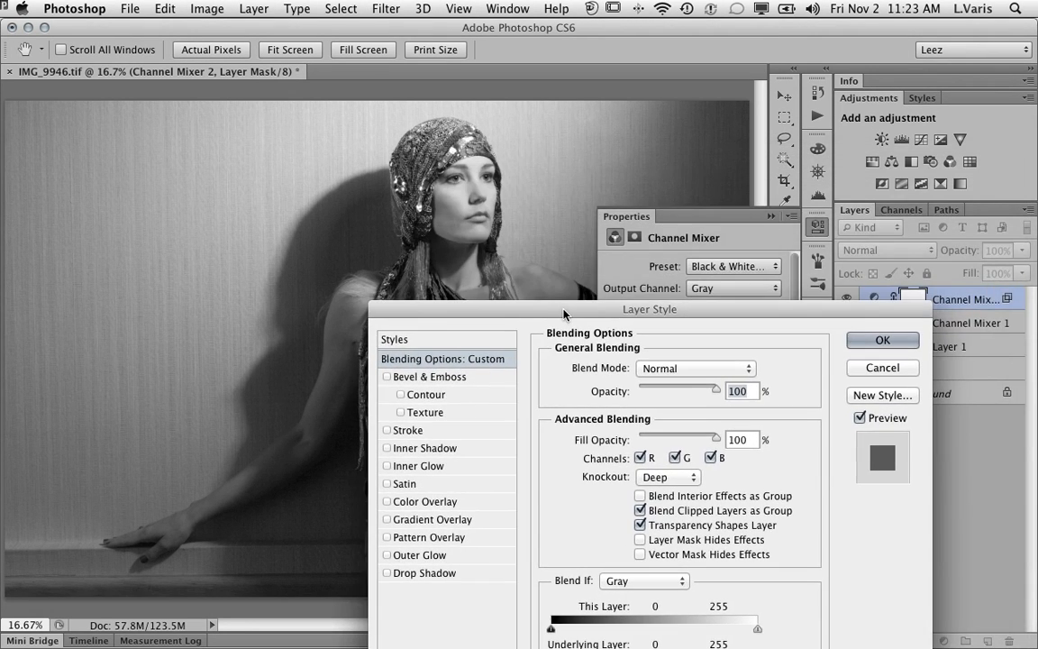
pyautogui.click(857, 341)
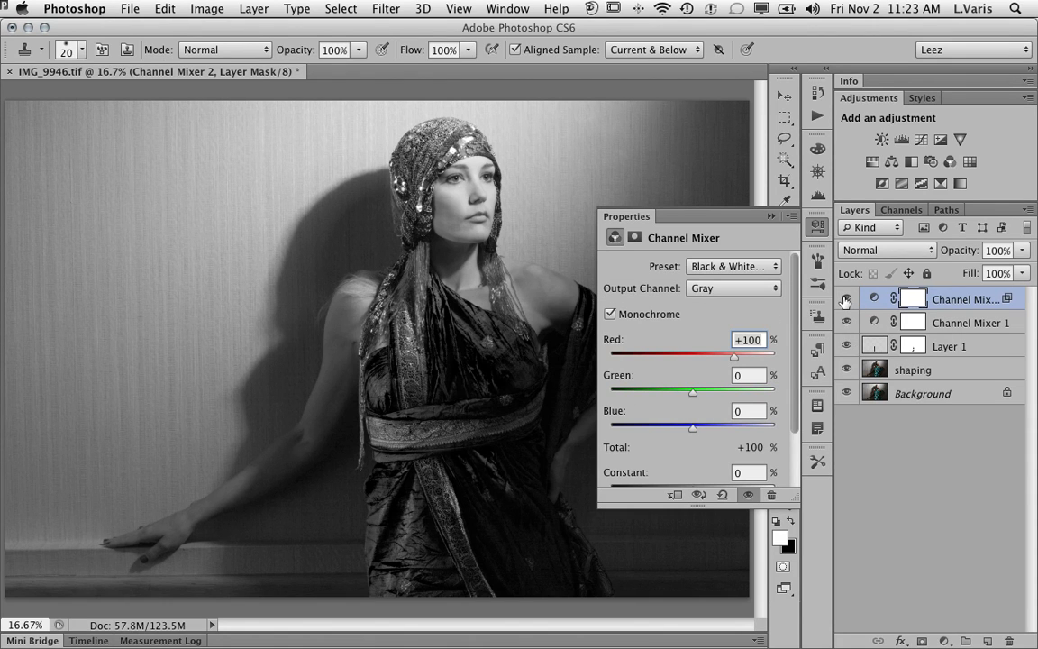
# Step: Toggle the visibility of the upper Channel Mixer layer to compare the red-filter and blue-filter conversions
pyautogui.click(845, 300)
pyautogui.click(846, 300)
pyautogui.click(845, 300)
pyautogui.click(845, 301)
pyautogui.click(770, 217)
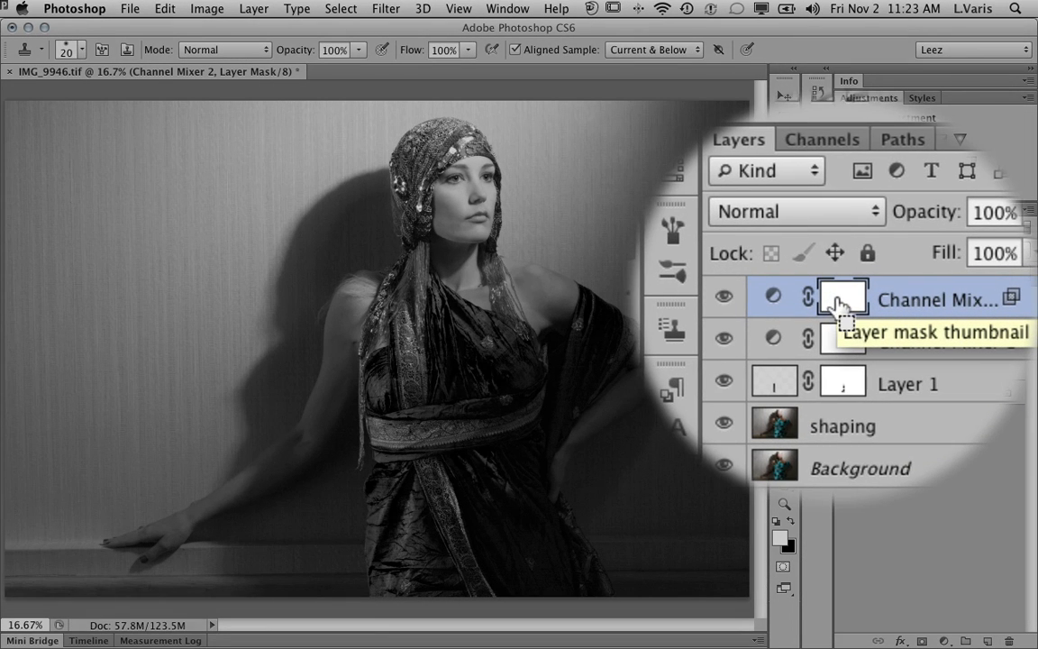
# Step: Invert the upper Channel Mixer's mask to black and paint white at brush size 200 over the face, neck, shoulders, arms and headscarf
pyautogui.press('super+i')
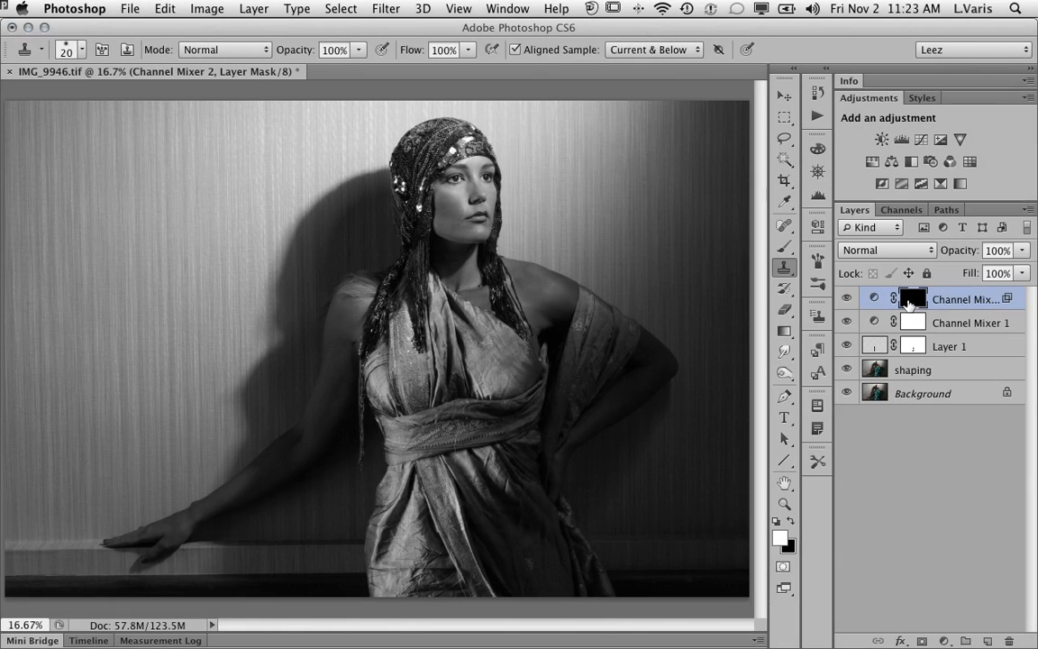
pyautogui.click(786, 248)
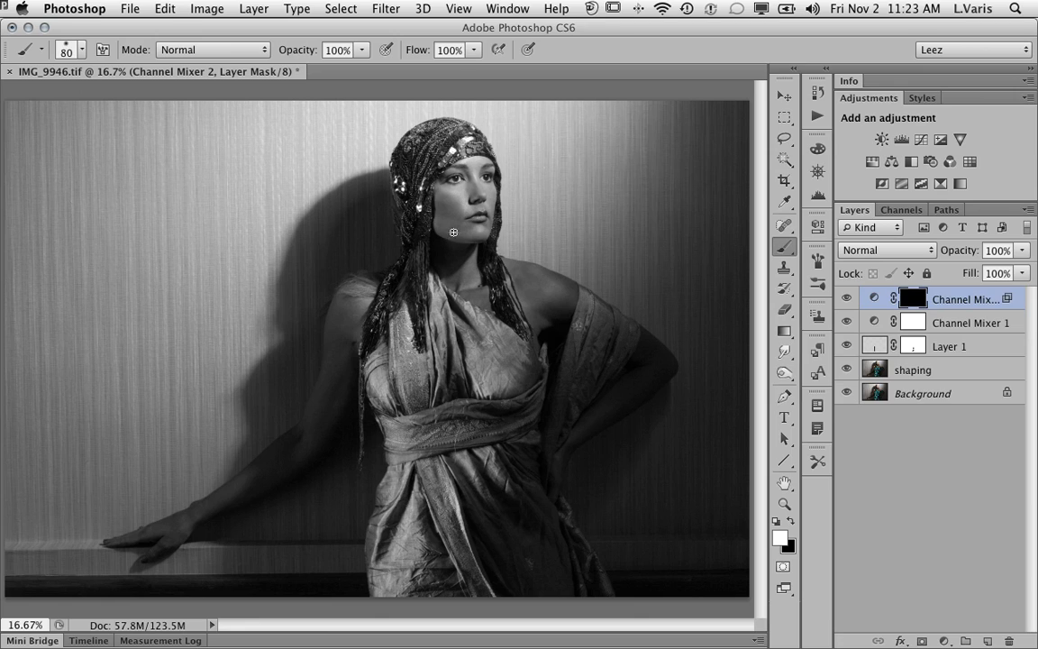
pyautogui.press(']')
pyautogui.moveTo(475, 166)
pyautogui.mouseDown()
pyautogui.moveTo(450, 209)
pyautogui.moveTo(456, 192)
pyautogui.moveTo(407, 200)
pyautogui.moveTo(399, 172)
pyautogui.moveTo(410, 135)
pyautogui.moveTo(438, 137)
pyautogui.moveTo(383, 128)
pyautogui.moveTo(405, 176)
pyautogui.moveTo(370, 198)
pyautogui.moveTo(383, 216)
pyautogui.moveTo(378, 243)
pyautogui.moveTo(417, 244)
pyautogui.moveTo(359, 263)
pyautogui.moveTo(334, 305)
pyautogui.moveTo(383, 300)
pyautogui.moveTo(356, 248)
pyautogui.moveTo(305, 287)
pyautogui.moveTo(358, 306)
pyautogui.moveTo(308, 302)
pyautogui.moveTo(297, 356)
pyautogui.moveTo(348, 347)
pyautogui.moveTo(293, 370)
pyautogui.moveTo(270, 405)
pyautogui.moveTo(282, 393)
pyautogui.moveTo(298, 446)
pyautogui.moveTo(302, 435)
pyautogui.moveTo(212, 494)
pyautogui.moveTo(236, 483)
pyautogui.mouseUp()
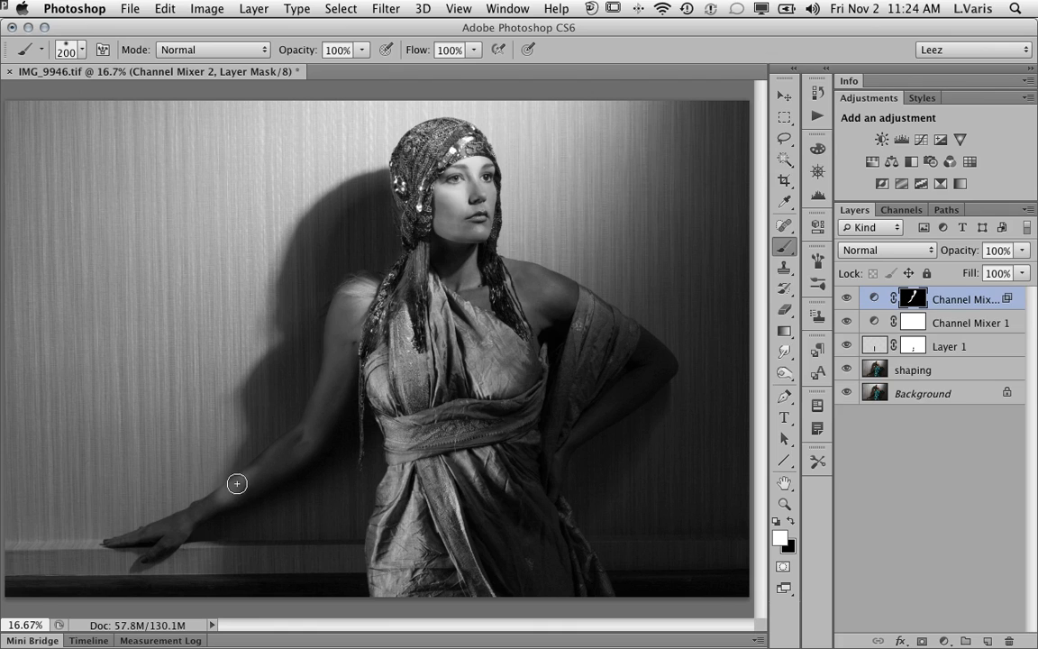
pyautogui.moveTo(452, 249)
pyautogui.mouseDown()
pyautogui.moveTo(473, 292)
pyautogui.moveTo(468, 243)
pyautogui.moveTo(467, 273)
pyautogui.moveTo(482, 298)
pyautogui.moveTo(528, 325)
pyautogui.moveTo(511, 306)
pyautogui.moveTo(501, 306)
pyautogui.moveTo(526, 328)
pyautogui.moveTo(504, 275)
pyautogui.moveTo(481, 270)
pyautogui.moveTo(503, 285)
pyautogui.moveTo(492, 267)
pyautogui.moveTo(555, 287)
pyautogui.moveTo(543, 286)
pyautogui.moveTo(564, 298)
pyautogui.moveTo(543, 306)
pyautogui.moveTo(562, 310)
pyautogui.moveTo(536, 321)
pyautogui.moveTo(556, 307)
pyautogui.moveTo(550, 316)
pyautogui.moveTo(638, 370)
pyautogui.moveTo(647, 349)
pyautogui.moveTo(659, 363)
pyautogui.moveTo(584, 422)
pyautogui.mouseUp()
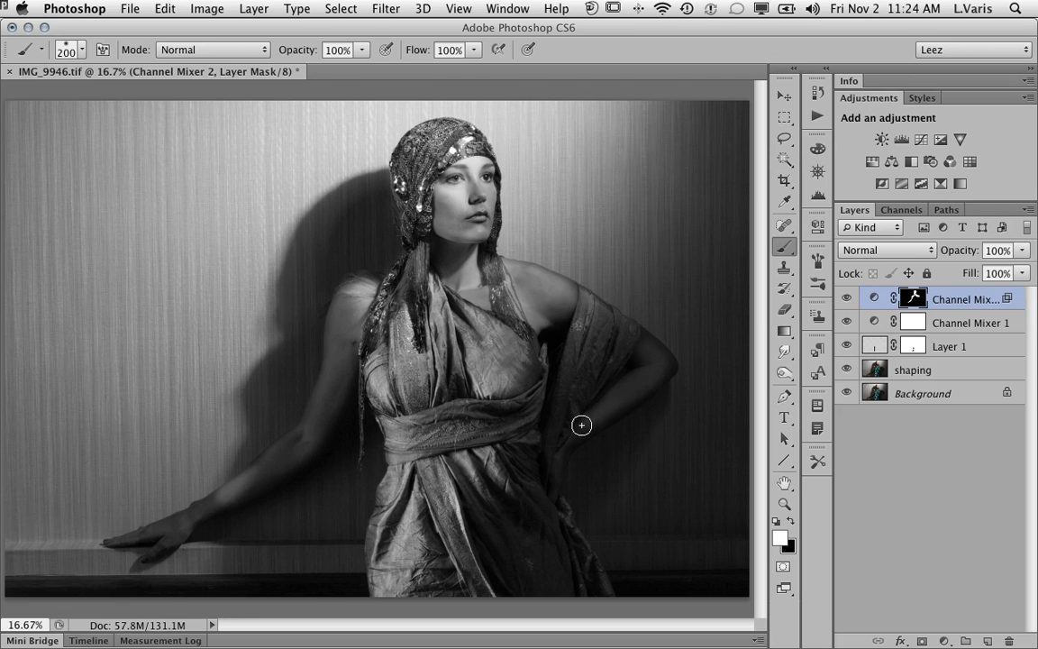
pyautogui.moveTo(427, 156)
pyautogui.mouseDown()
pyautogui.moveTo(434, 221)
pyautogui.moveTo(473, 176)
pyautogui.moveTo(465, 144)
pyautogui.moveTo(446, 149)
pyautogui.mouseUp()
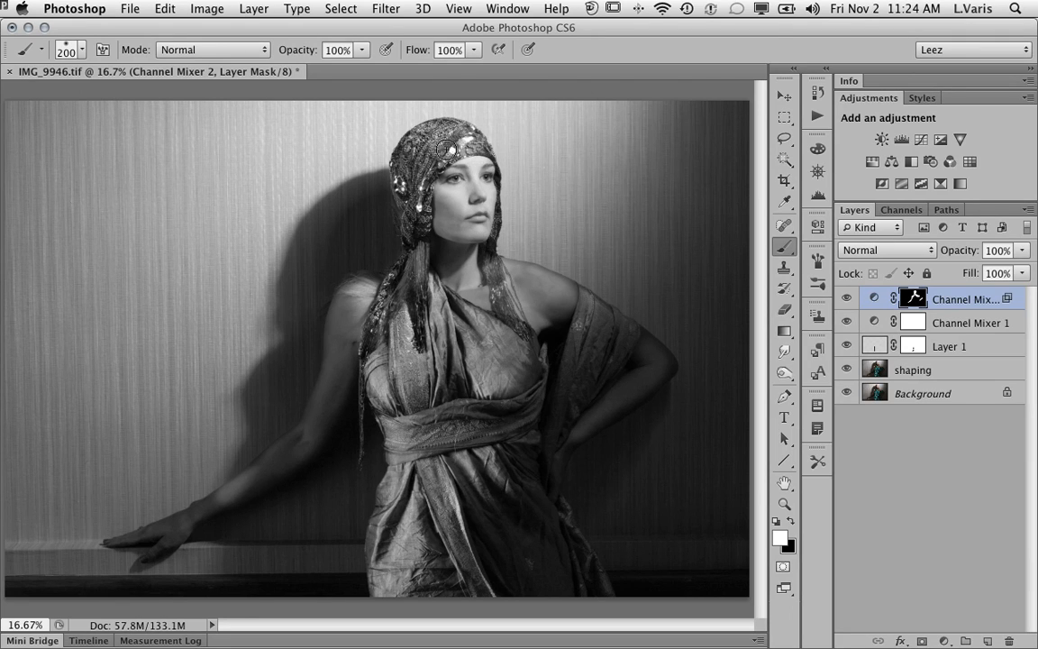
# Step: Reduce the brush size to 100 and inspect the masked face and bent arm up close, toggling the upper Channel Mixer's visibility
pyautogui.click(460, 198)
pyautogui.click(462, 201)
pyautogui.press('[')
pyautogui.press('[')
pyautogui.press('[')
pyautogui.press('[')
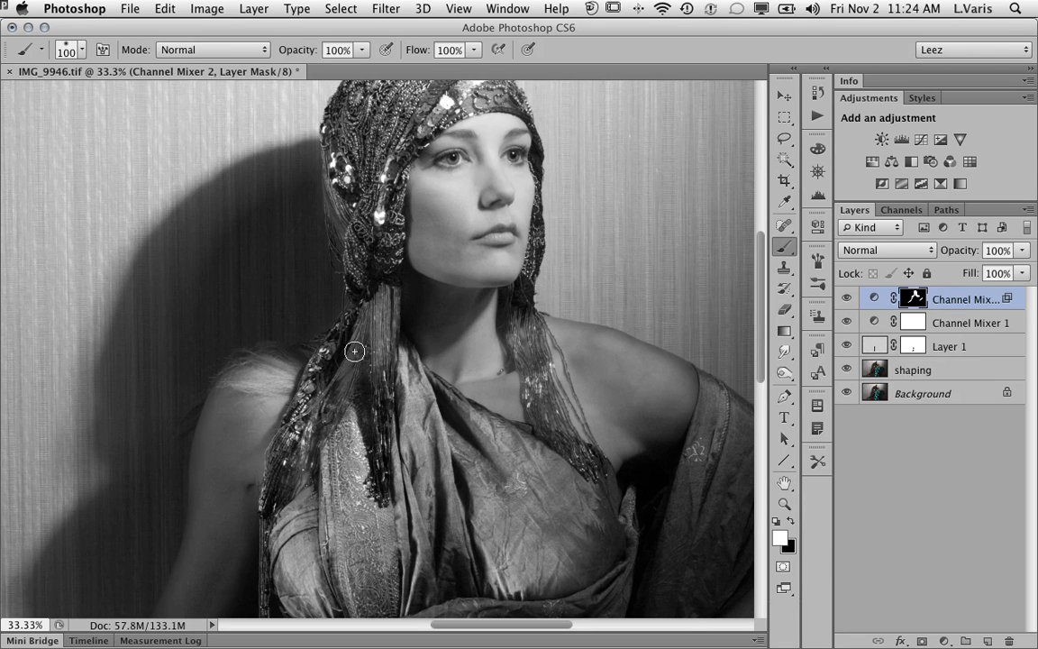
pyautogui.moveTo(737, 500); pyautogui.dragTo(533, 237)
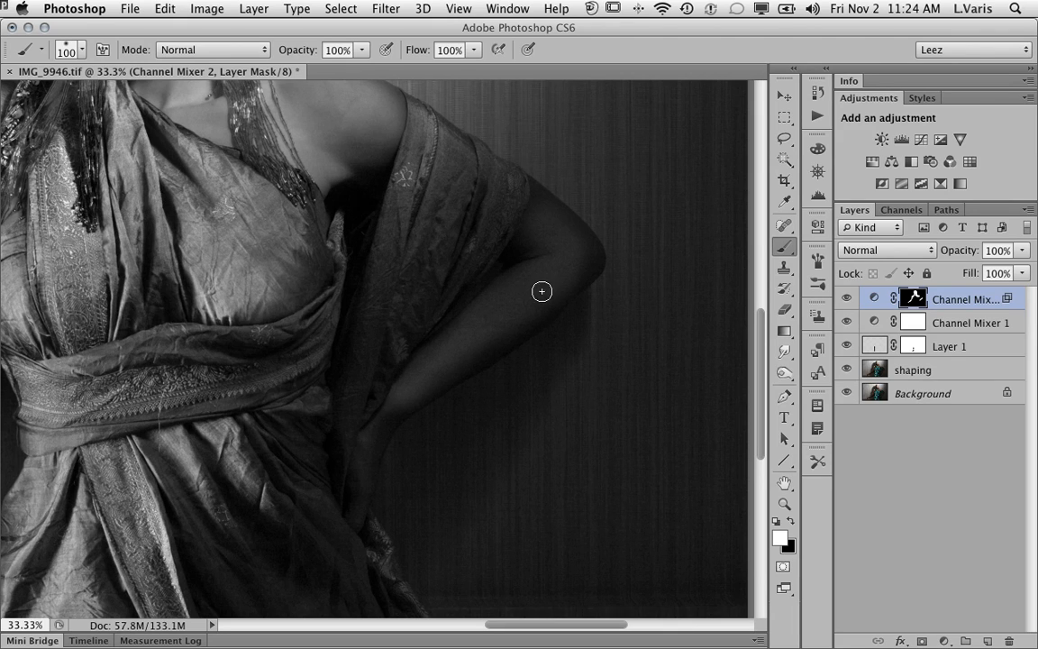
pyautogui.click(847, 300)
pyautogui.click(847, 300)
# Step: Paint white on the upper Channel Mixer's mask over the outstretched forearm, wrist and hand at brush sizes 90 and 125
pyautogui.moveTo(176, 265)
pyautogui.mouseDown()
pyautogui.moveTo(417, 244)
pyautogui.moveTo(359, 279)
pyautogui.moveTo(500, 295)
pyautogui.moveTo(572, 203)
pyautogui.moveTo(653, 164)
pyautogui.mouseUp()
pyautogui.moveTo(218, 399); pyautogui.dragTo(315, 357)
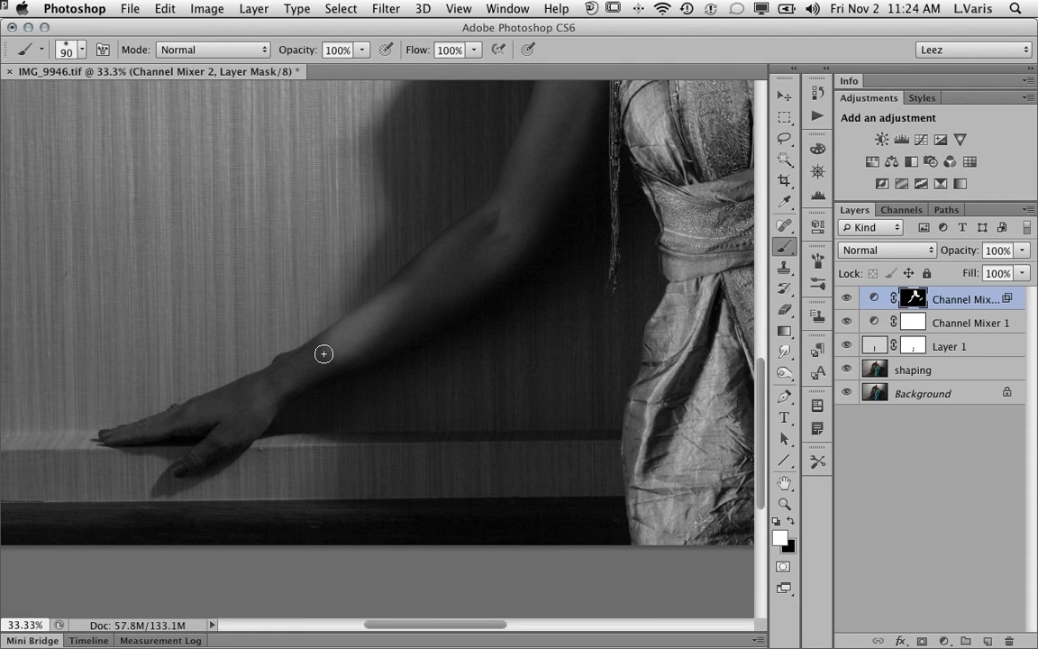
pyautogui.press(']')
pyautogui.press(']')
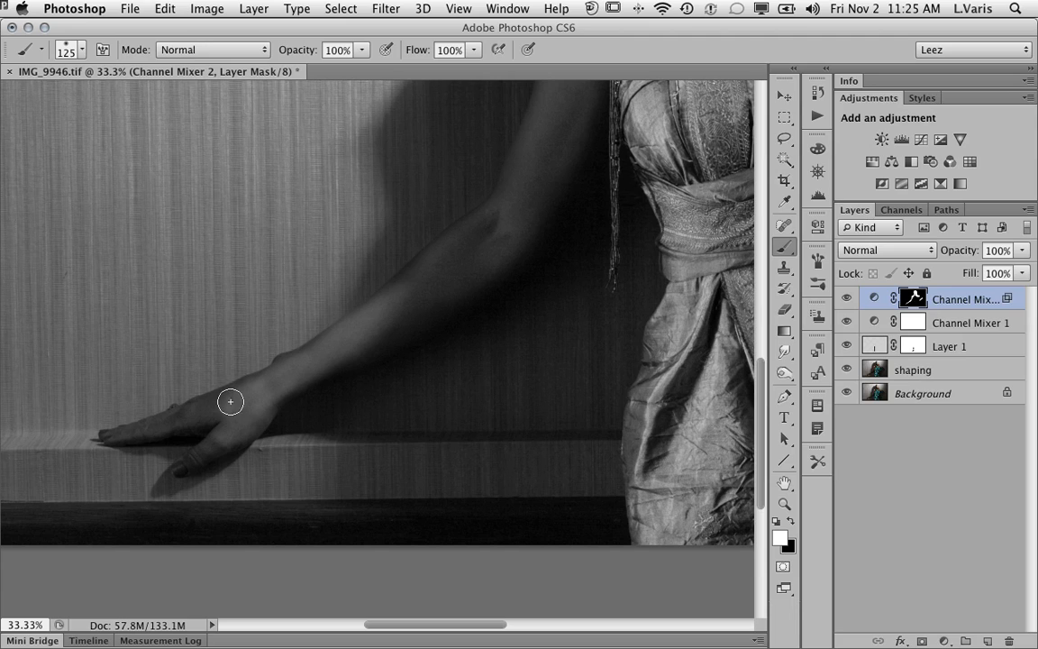
pyautogui.press('[')
pyautogui.press('[')
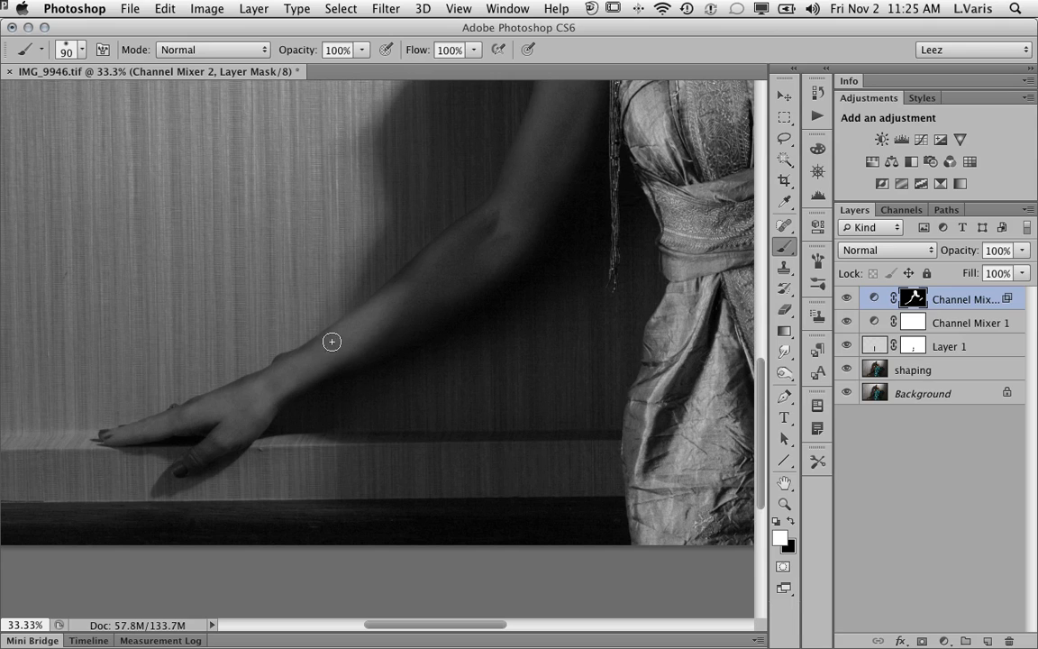
# Step: Enlarge the brush to 125 and toggle the upper Channel Mixer's visibility to compare the skin tones on the face and shoulders
pyautogui.press(']')
pyautogui.press(']')
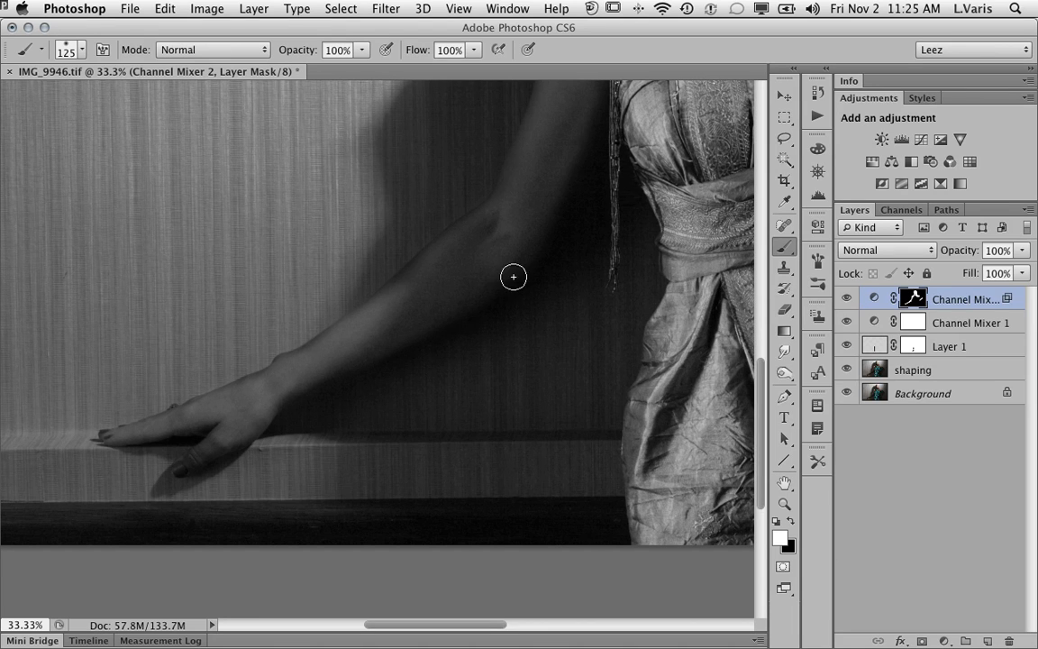
pyautogui.moveTo(563, 129); pyautogui.dragTo(445, 354)
pyautogui.moveTo(484, 208); pyautogui.dragTo(399, 353)
pyautogui.moveTo(635, 107); pyautogui.dragTo(393, 232)
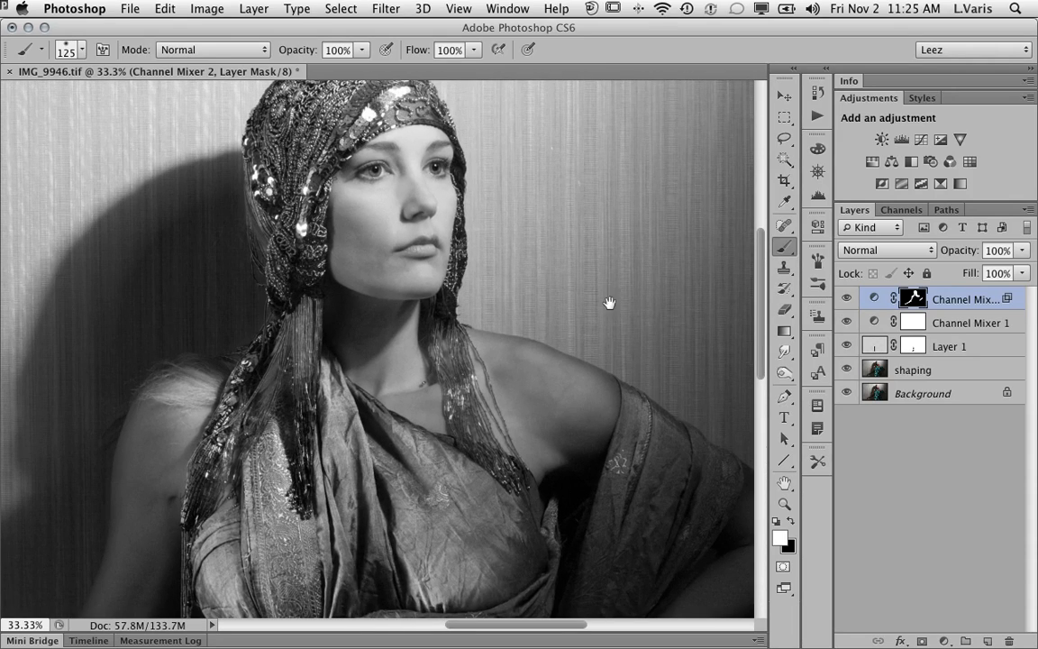
pyautogui.click(847, 300)
pyautogui.click(847, 300)
pyautogui.click(847, 300)
pyautogui.click(847, 300)
pyautogui.click(847, 300)
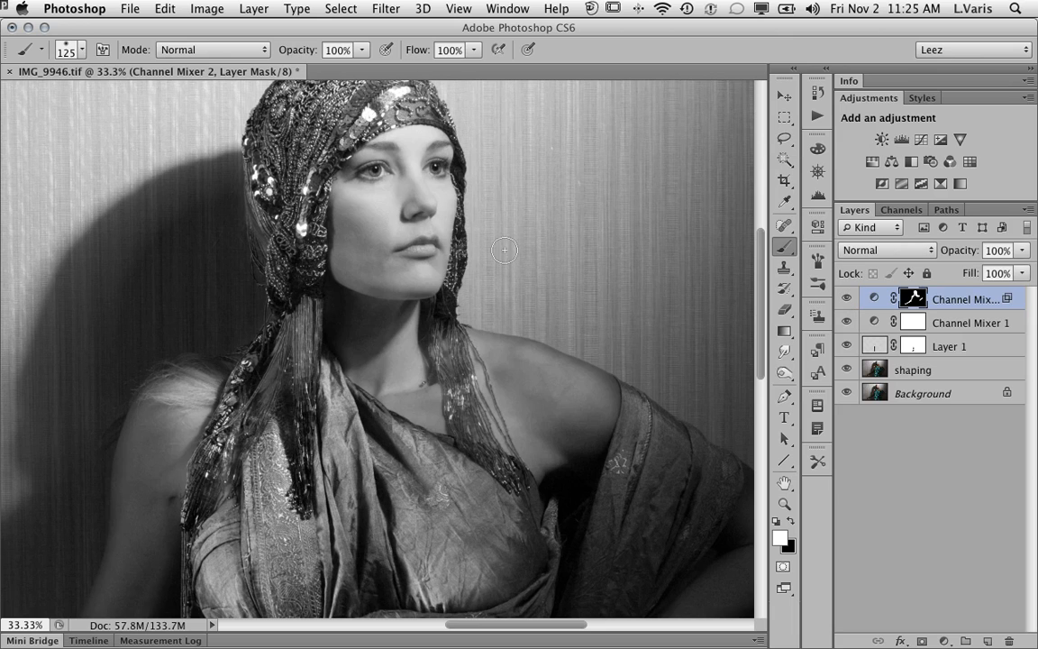
# Step: Switch the foreground colour to black and paint over the lips on the upper Channel Mixer's mask at brush size 40
pyautogui.keyDown('super'); pyautogui.click(410, 243); pyautogui.keyUp('super')
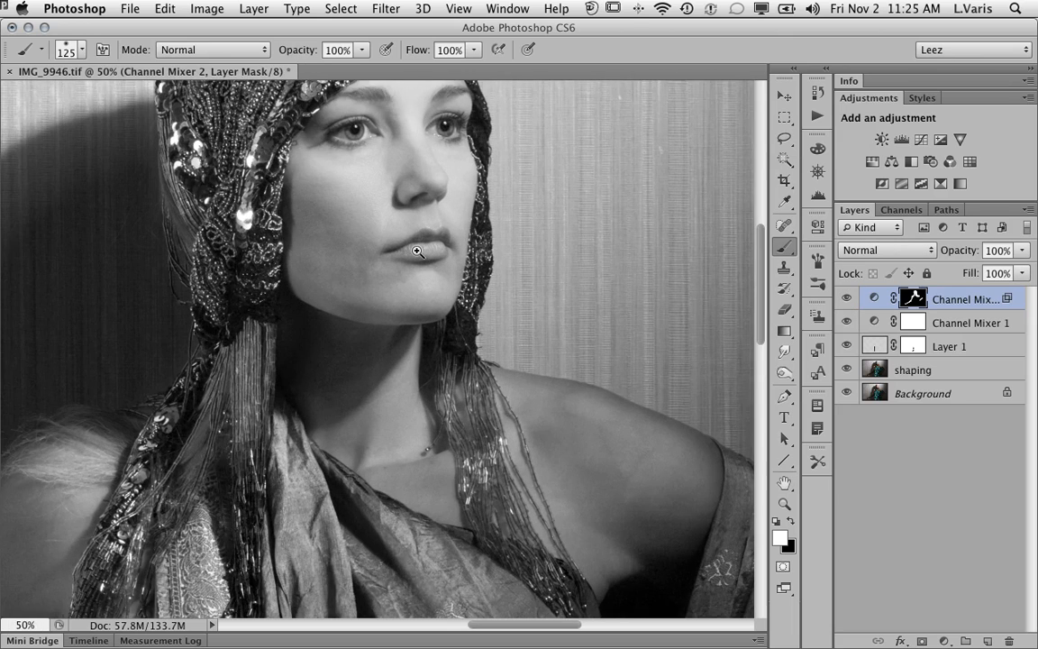
pyautogui.keyDown('super'); pyautogui.click(418, 252); pyautogui.keyUp('super')
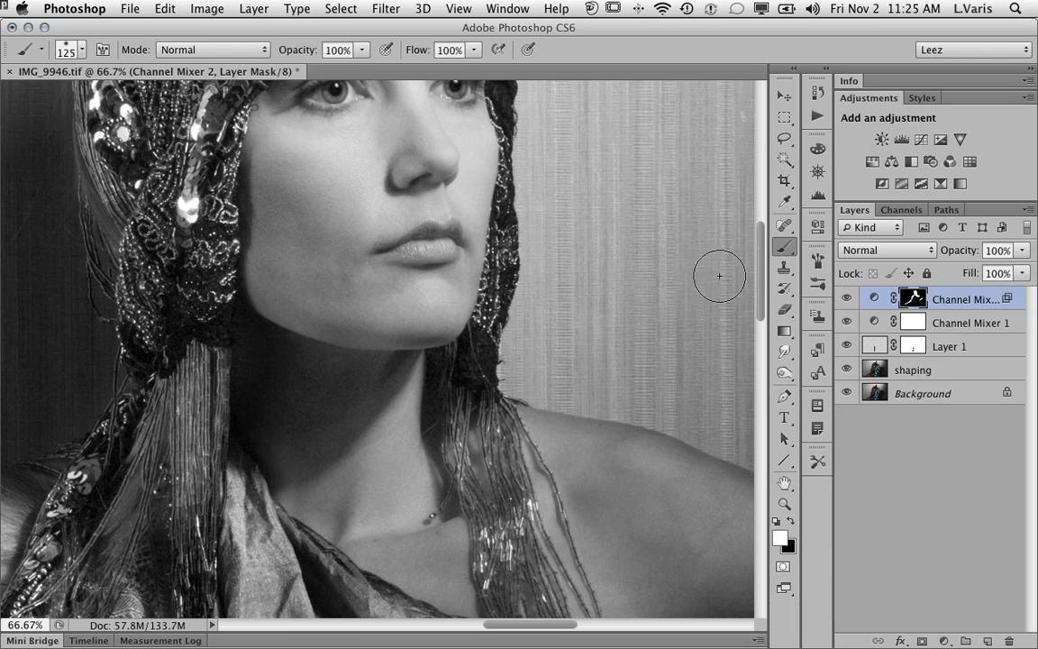
pyautogui.click(791, 520)
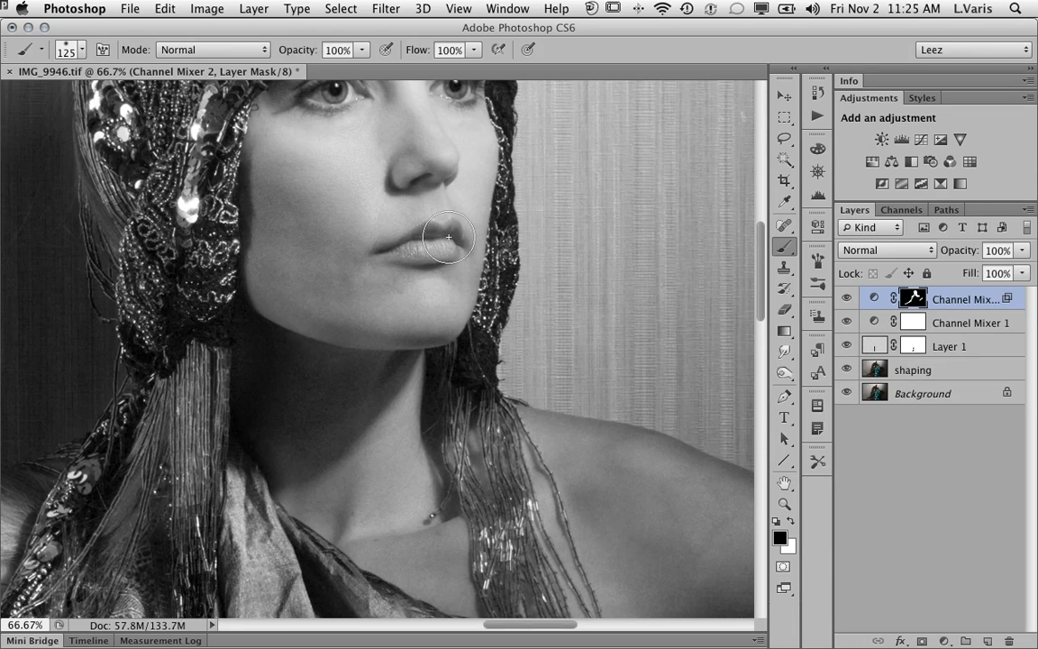
pyautogui.press('[')
pyautogui.press('[')
pyautogui.moveTo(423, 238)
pyautogui.mouseDown()
pyautogui.moveTo(365, 225)
pyautogui.moveTo(451, 232)
pyautogui.moveTo(451, 244)
pyautogui.moveTo(386, 247)
pyautogui.moveTo(410, 251)
pyautogui.mouseUp()
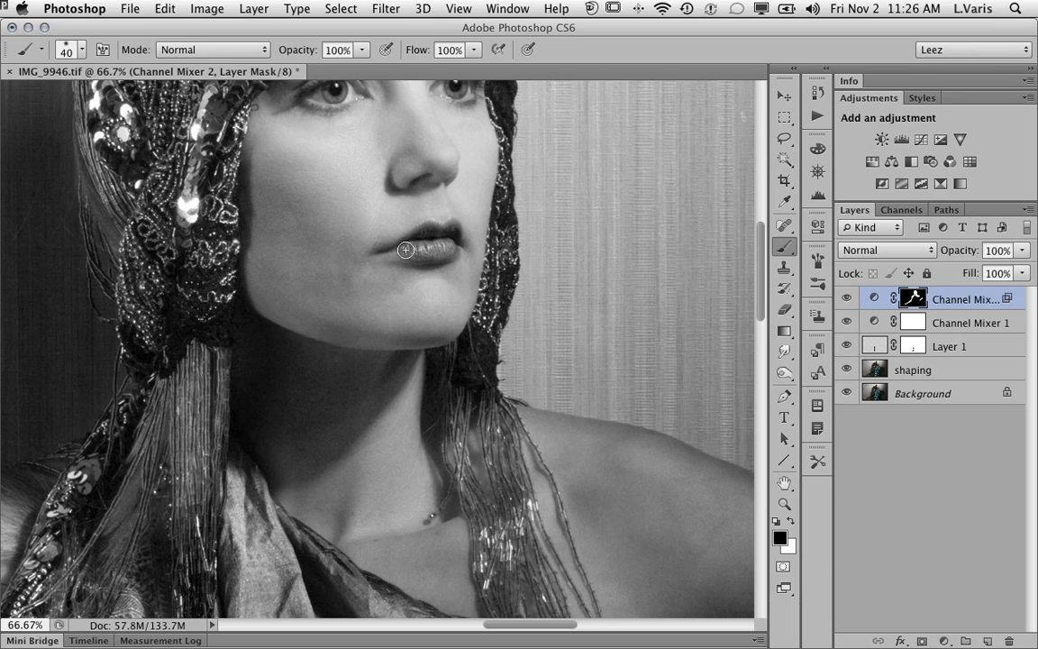
pyautogui.press('[')
# Step: Paint black on the upper Channel Mixer's mask over both eyelids and eyebrows at brush size 60
pyautogui.scroll(5, 406, 135)
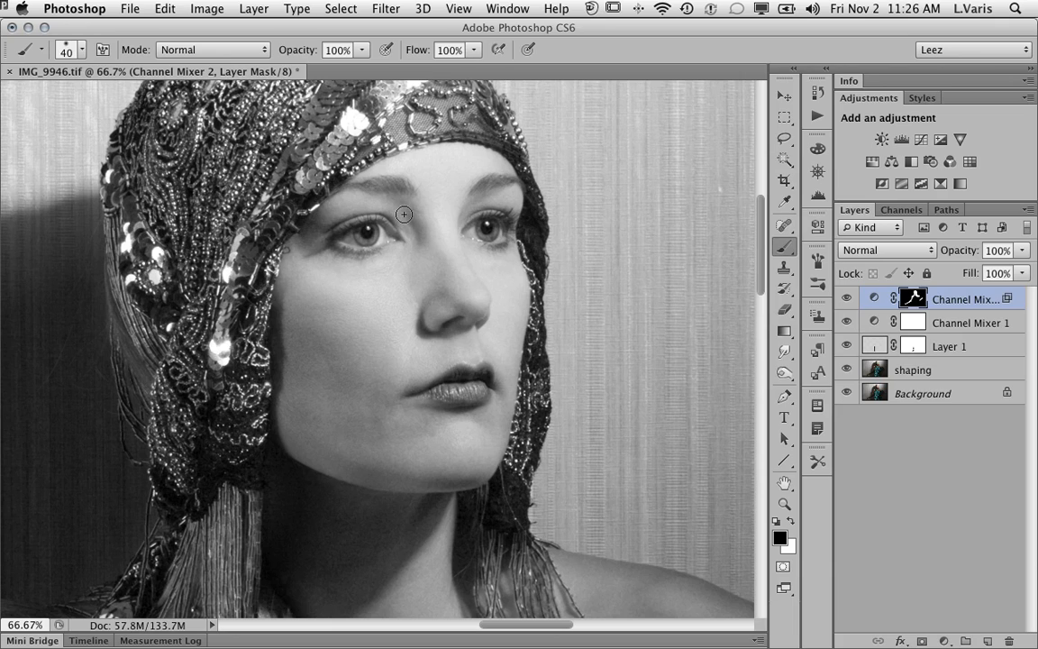
pyautogui.press(']')
pyautogui.moveTo(308, 239)
pyautogui.mouseDown()
pyautogui.moveTo(320, 219)
pyautogui.moveTo(374, 204)
pyautogui.moveTo(334, 183)
pyautogui.mouseUp()
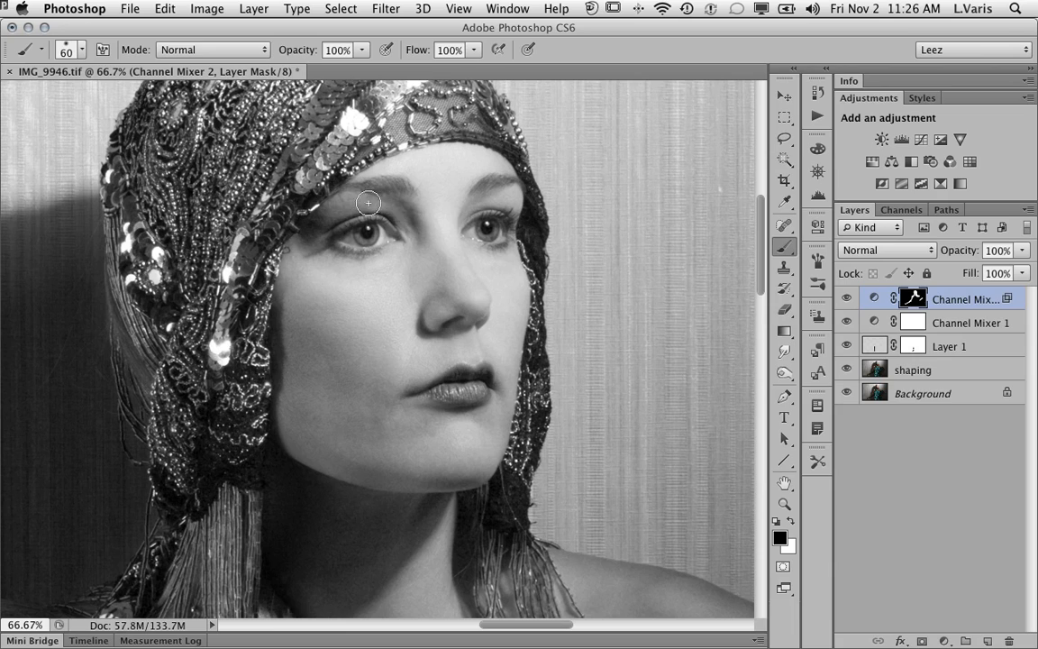
pyautogui.moveTo(476, 190)
pyautogui.mouseDown()
pyautogui.moveTo(440, 180)
pyautogui.moveTo(512, 194)
pyautogui.moveTo(437, 184)
pyautogui.moveTo(480, 208)
pyautogui.mouseUp()
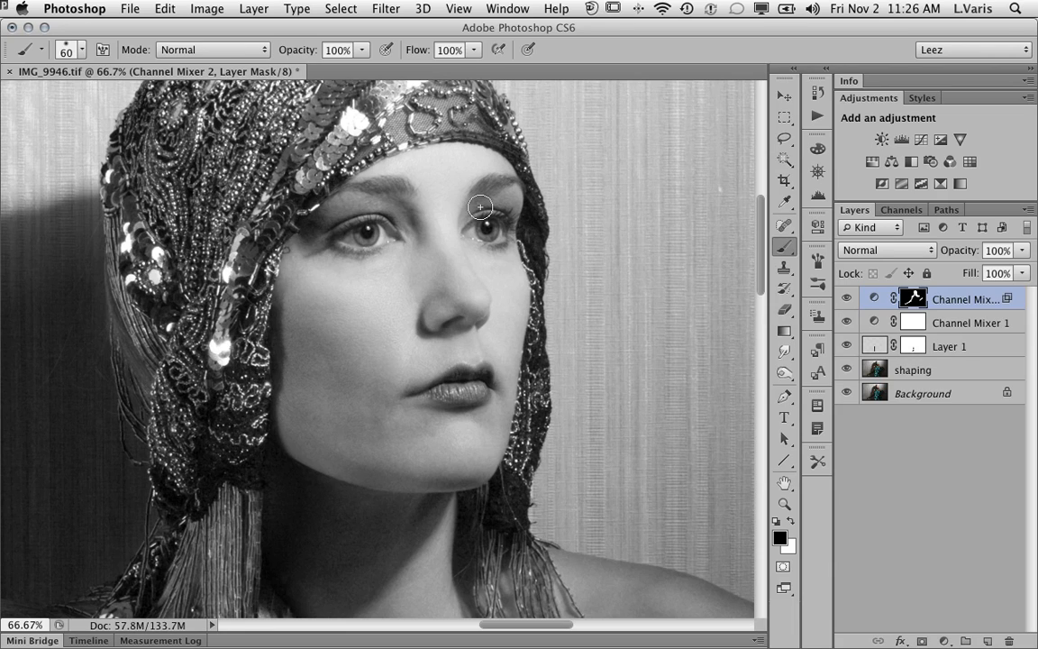
# Step: Paint black on the upper Channel Mixer's mask over the shaded cheek with a much larger brush
pyautogui.press('[')
pyautogui.press(']')
pyautogui.press(']')
pyautogui.press(']')
pyautogui.press(']')
pyautogui.press(']')
pyautogui.press(']')
pyautogui.press(']')
pyautogui.press(']')
pyautogui.press(']')
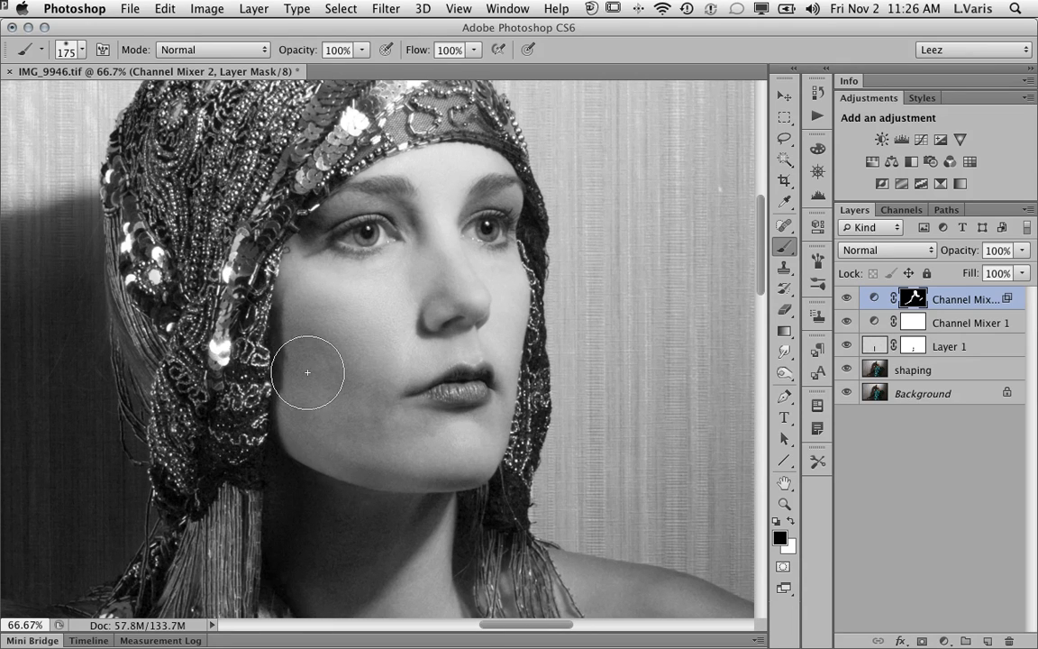
pyautogui.press(']')
pyautogui.moveTo(329, 340)
pyautogui.mouseDown()
pyautogui.moveTo(303, 361)
pyautogui.moveTo(337, 400)
pyautogui.moveTo(315, 401)
pyautogui.moveTo(329, 418)
pyautogui.moveTo(288, 350)
pyautogui.moveTo(333, 411)
pyautogui.moveTo(417, 275)
pyautogui.mouseUp()
# Step: Paint black at 30% opacity and brush size 90 on the upper Channel Mixer's mask along the side of the nose
pyautogui.press('[')
pyautogui.press('[')
pyautogui.press('[')
pyautogui.press('[')
pyautogui.press('[')
pyautogui.press('[')
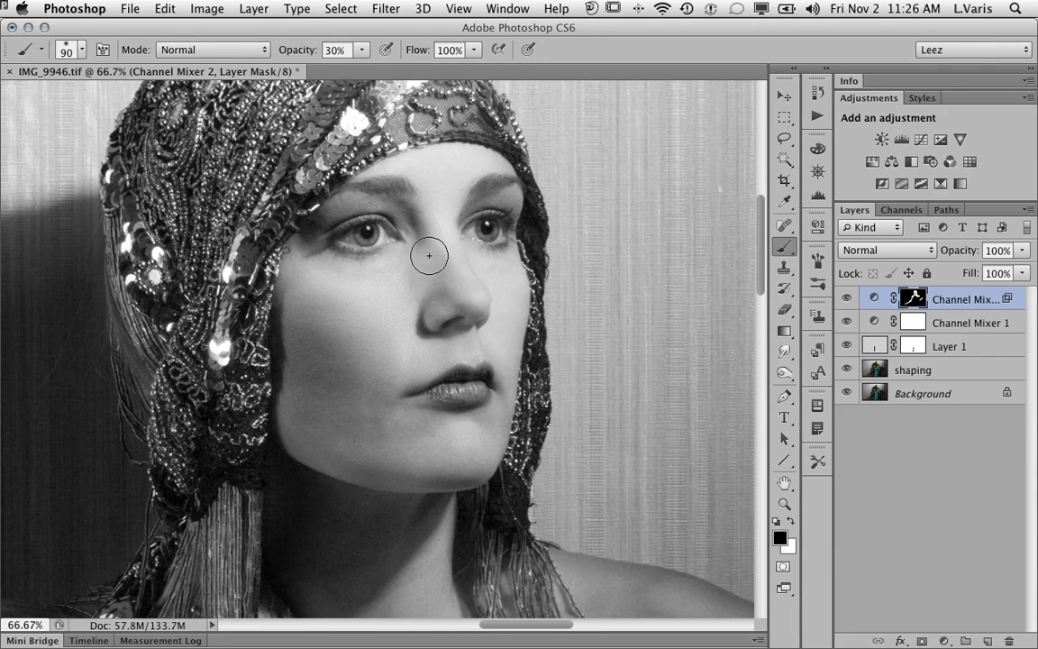
pyautogui.moveTo(427, 248)
pyautogui.mouseDown()
pyautogui.moveTo(449, 288)
pyautogui.moveTo(432, 273)
pyautogui.mouseUp()
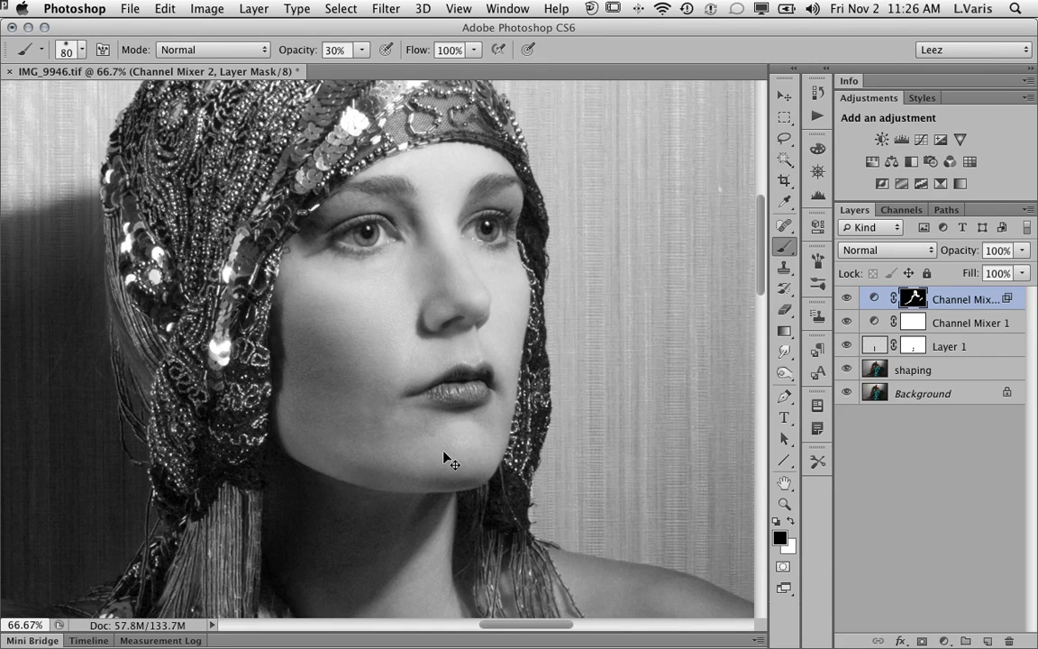
# Step: View the whole portrait and toggle the upper Channel Mixer's visibility to compare the masked blend
pyautogui.press('super+minus')
pyautogui.press('super+minus')
pyautogui.press('super+minus')
pyautogui.press('super+minus')
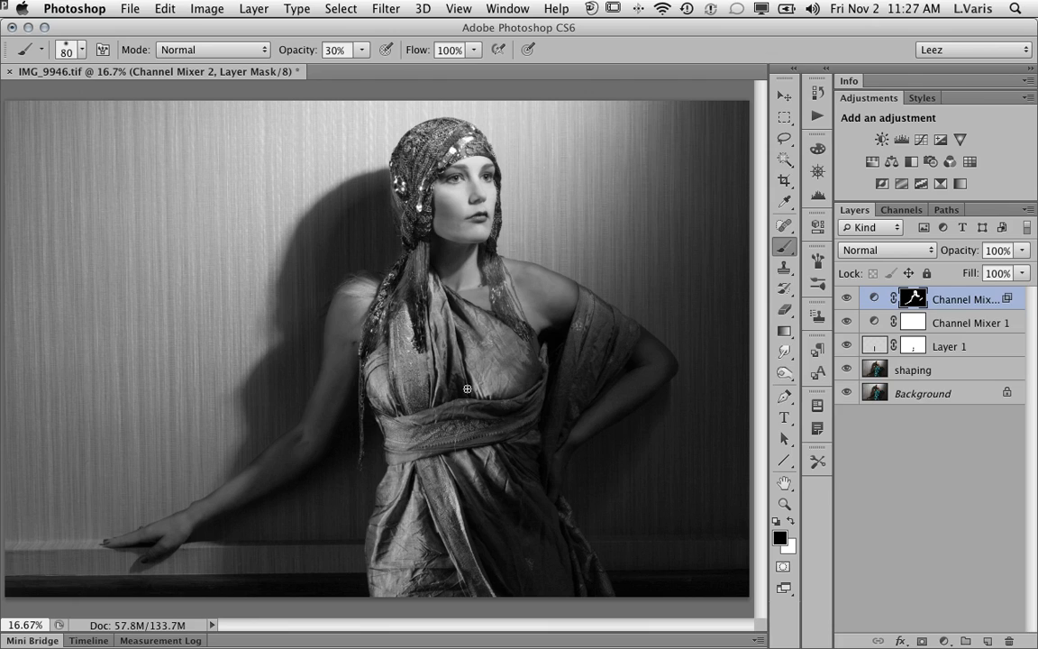
pyautogui.click(846, 300)
pyautogui.click(846, 300)
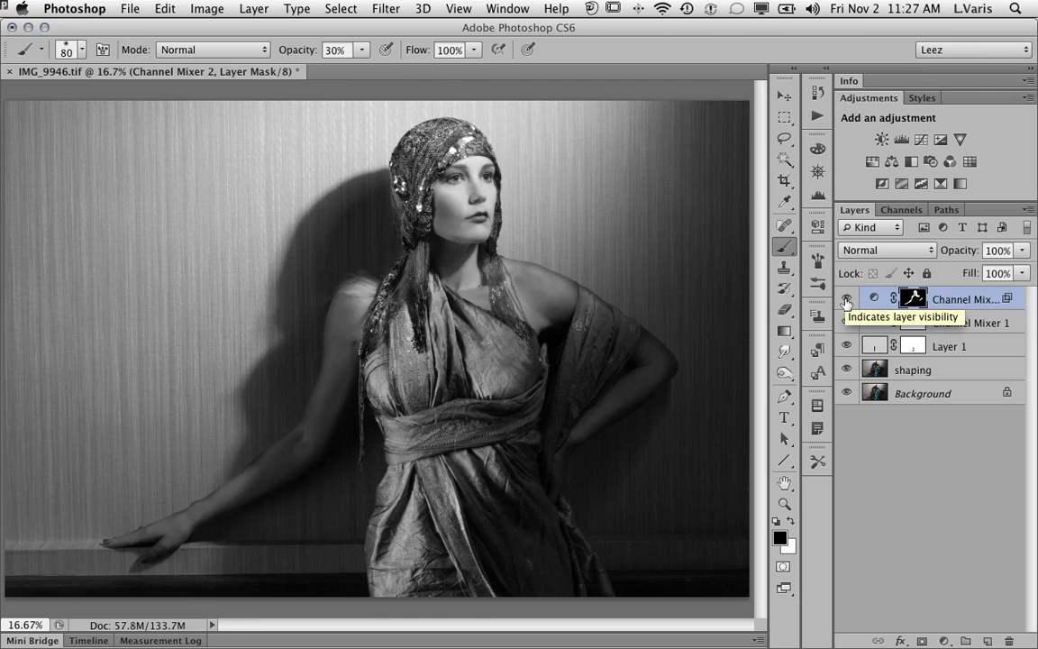
pyautogui.click(846, 299)
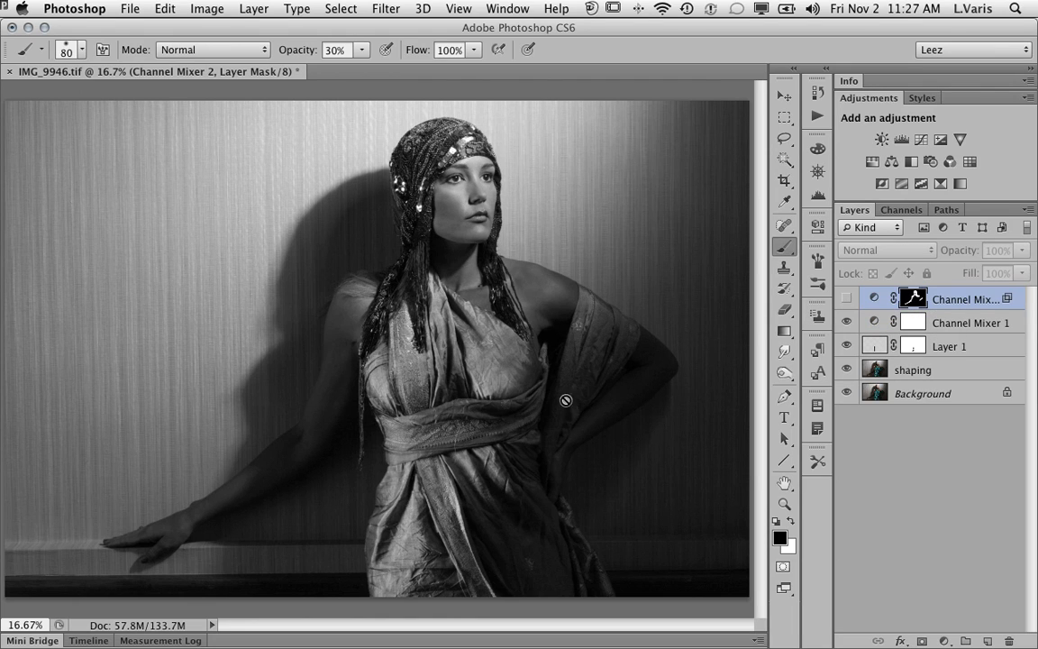
pyautogui.click(846, 299)
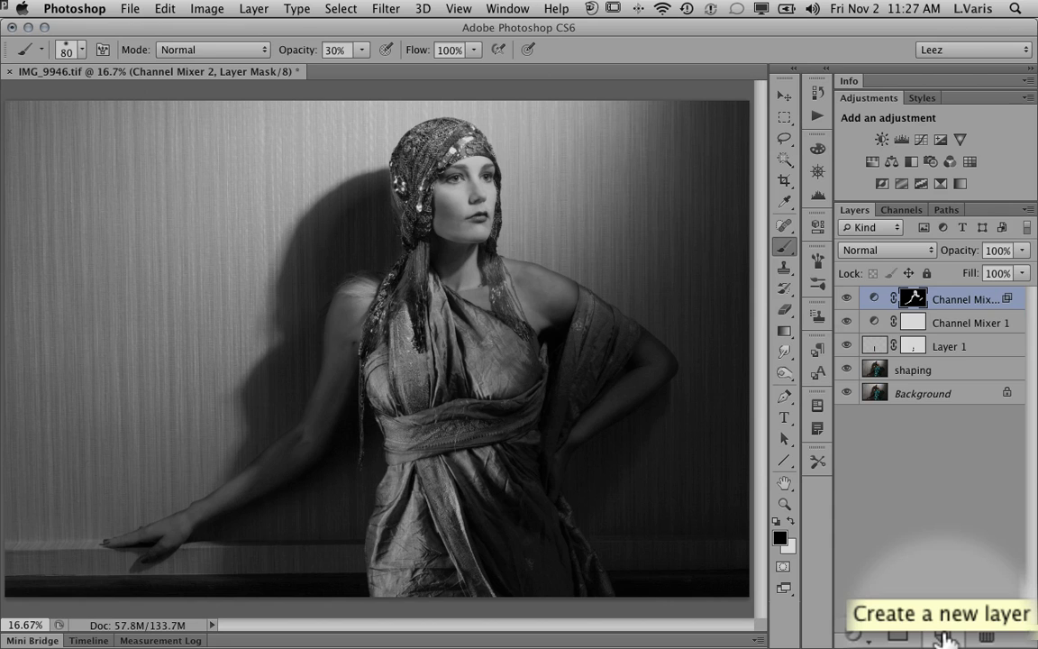
# Step: Add a new layer above the Channel Mixers and set its blending mode to Overlay
pyautogui.click(987, 640)
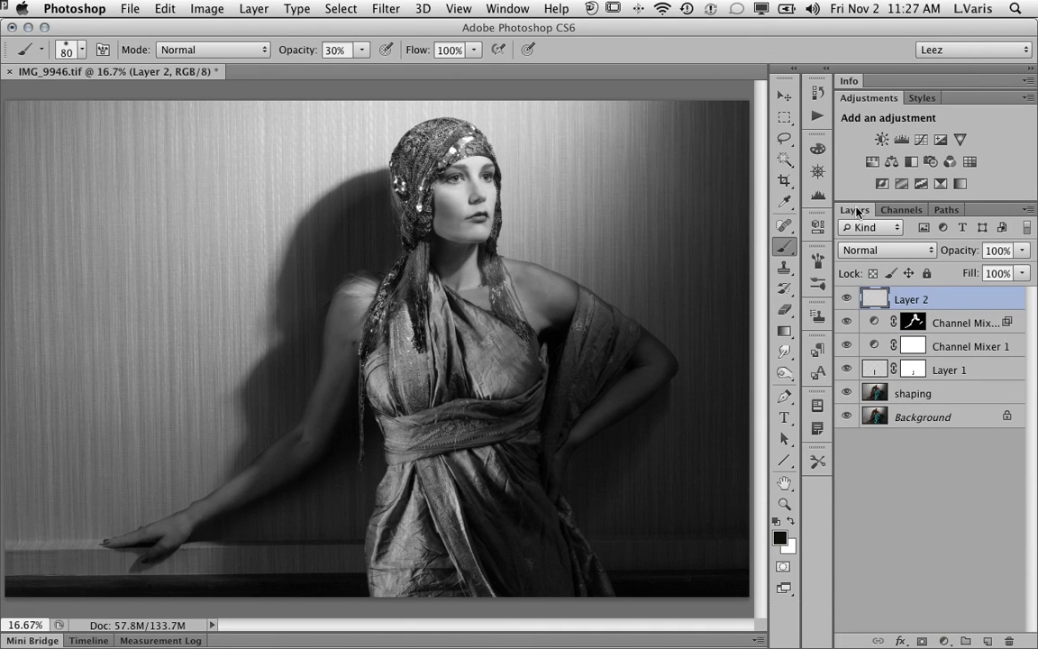
pyautogui.click(893, 251)
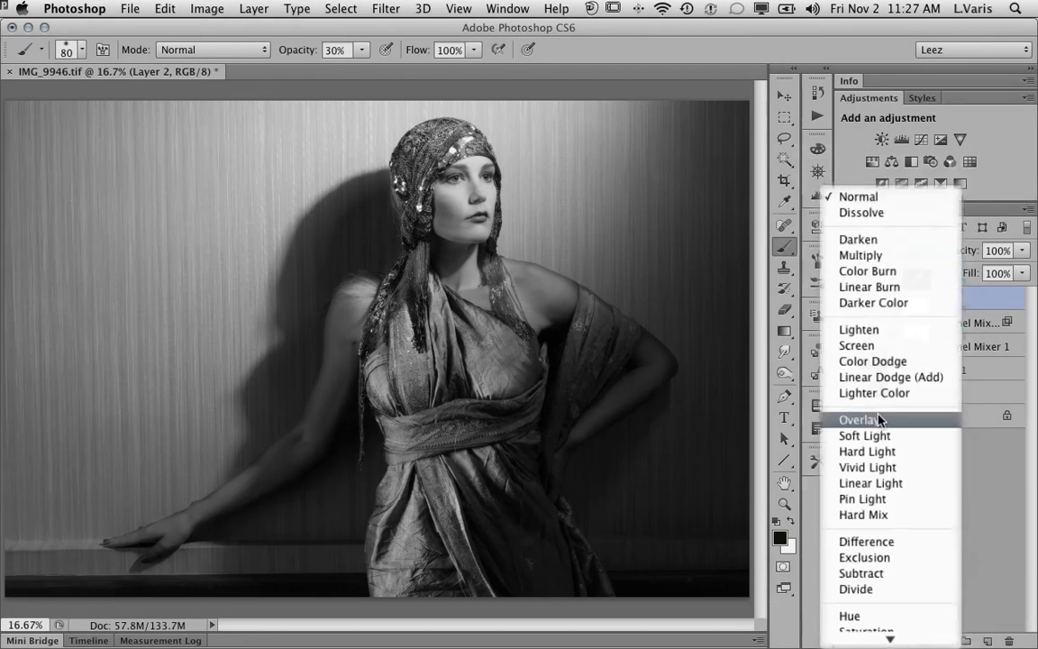
pyautogui.click(879, 361)
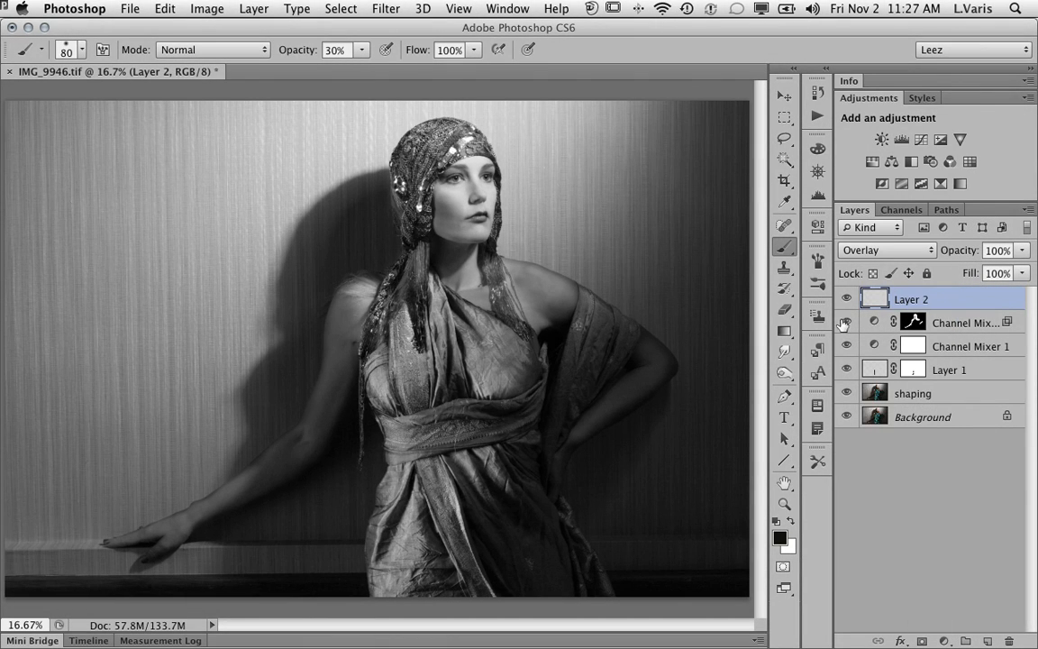
# Step: Paint white at 30% opacity and brush size 250 on the Overlay layer over the crown and front of the headscarf
pyautogui.click(792, 521)
pyautogui.press(']')
pyautogui.press(']')
pyautogui.press(']')
pyautogui.press(']')
pyautogui.press(']')
pyautogui.press(']')
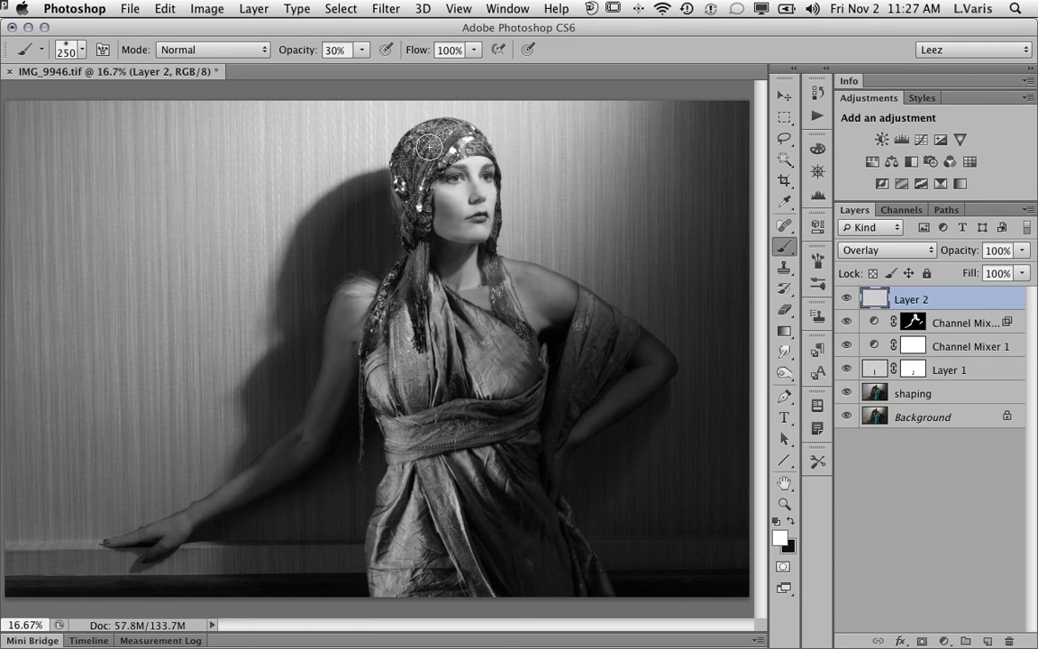
pyautogui.press('space')
pyautogui.click(422, 186)
pyautogui.click(423, 186)
pyautogui.moveTo(386, 155); pyautogui.dragTo(351, 212)
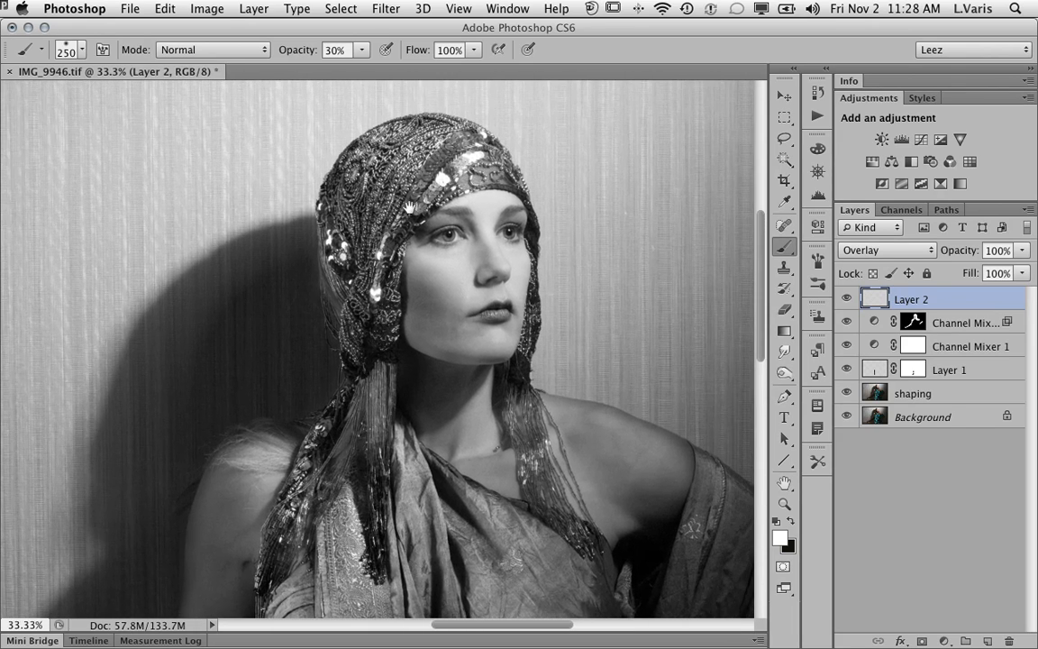
pyautogui.click(416, 159)
pyautogui.click(444, 158)
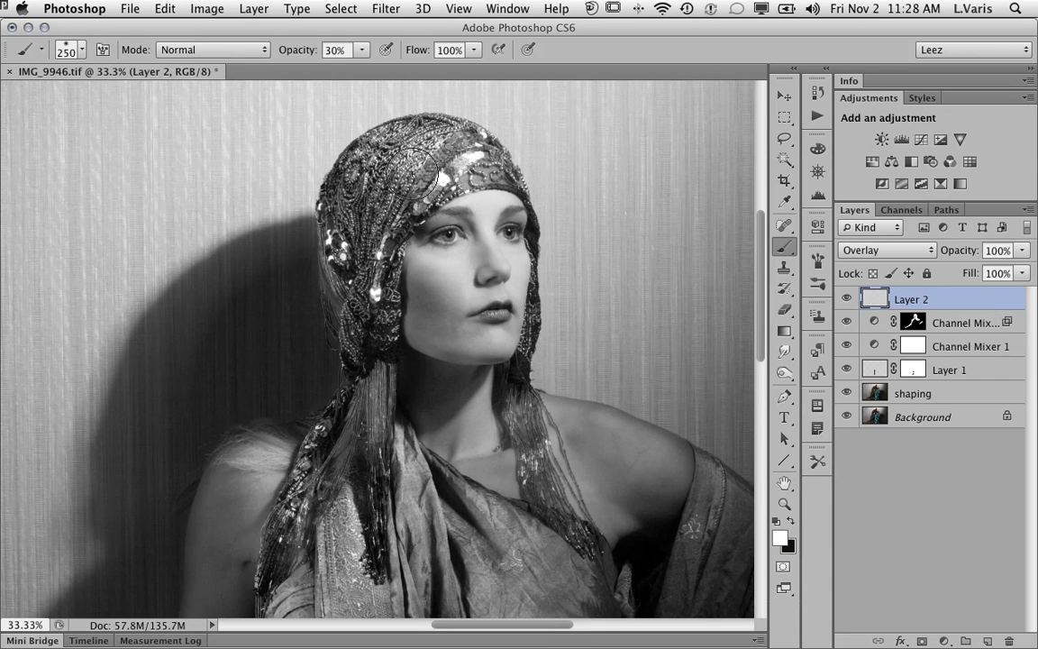
# Step: Brighten the back, side and sequined band of the headscarf with white on the Overlay layer at brush sizes 250 and 175
pyautogui.click(357, 161)
pyautogui.moveTo(345, 157); pyautogui.dragTo(333, 167)
pyautogui.click(361, 223)
pyautogui.click(375, 217)
pyautogui.moveTo(360, 251)
pyautogui.mouseDown()
pyautogui.moveTo(361, 282)
pyautogui.moveTo(360, 254)
pyautogui.moveTo(351, 280)
pyautogui.moveTo(371, 309)
pyautogui.moveTo(365, 357)
pyautogui.mouseUp()
pyautogui.press('[')
pyautogui.press('[')
pyautogui.moveTo(383, 269); pyautogui.dragTo(382, 222)
pyautogui.click(440, 162)
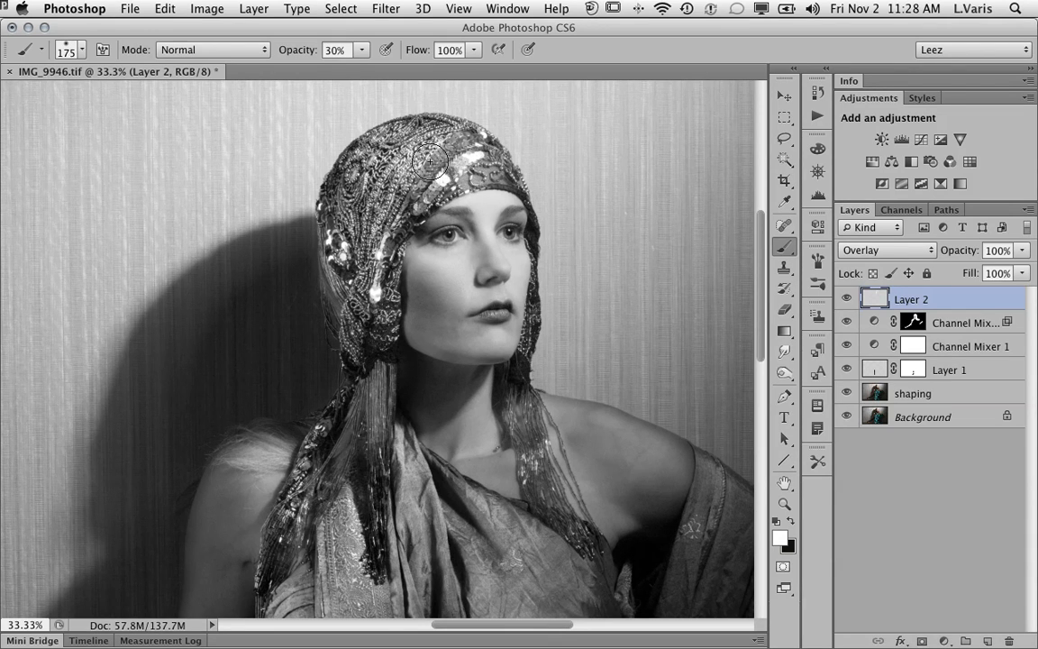
pyautogui.moveTo(476, 160)
pyautogui.mouseDown()
pyautogui.moveTo(488, 164)
pyautogui.moveTo(455, 148)
pyautogui.moveTo(344, 146)
pyautogui.moveTo(359, 141)
pyautogui.moveTo(327, 155)
pyautogui.moveTo(346, 249)
pyautogui.moveTo(371, 164)
pyautogui.moveTo(360, 178)
pyautogui.moveTo(400, 144)
pyautogui.moveTo(467, 164)
pyautogui.mouseUp()
# Step: Paint white on the Overlay layer down the headscarf's long beaded strands over the chest at brush size 100
pyautogui.scroll(2, 468, 164)
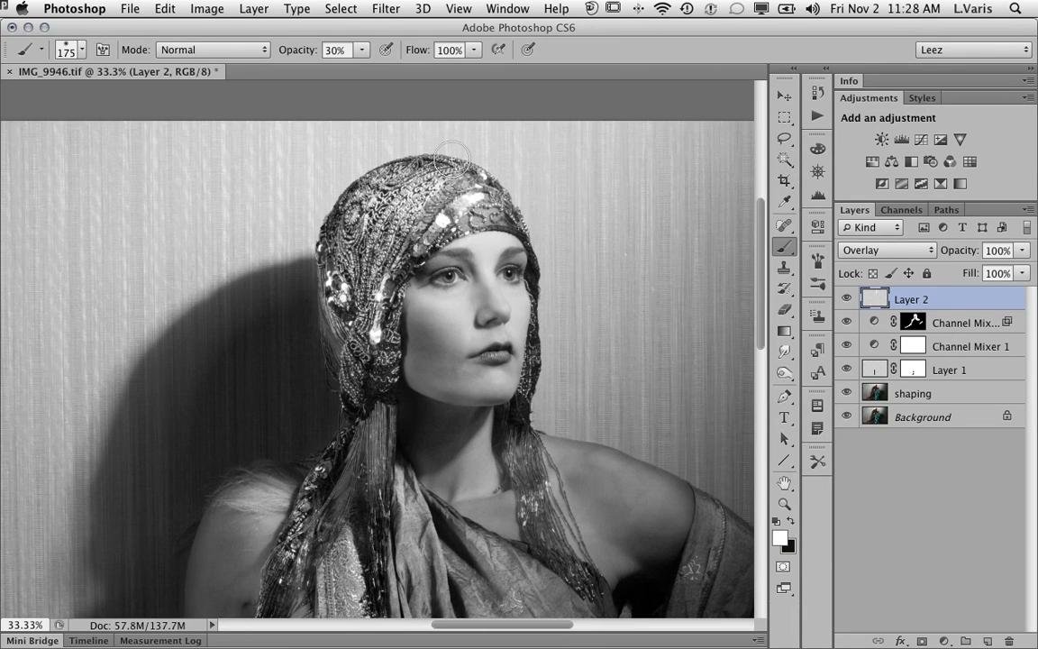
pyautogui.press(']')
pyautogui.press(']')
pyautogui.press('[')
pyautogui.press('[')
pyautogui.press('[')
pyautogui.press('[')
pyautogui.press('[')
pyautogui.moveTo(452, 187)
pyautogui.mouseDown()
pyautogui.moveTo(417, 175)
pyautogui.moveTo(361, 208)
pyautogui.moveTo(370, 217)
pyautogui.moveTo(356, 301)
pyautogui.moveTo(333, 326)
pyautogui.moveTo(342, 397)
pyautogui.moveTo(382, 411)
pyautogui.moveTo(378, 509)
pyautogui.mouseUp()
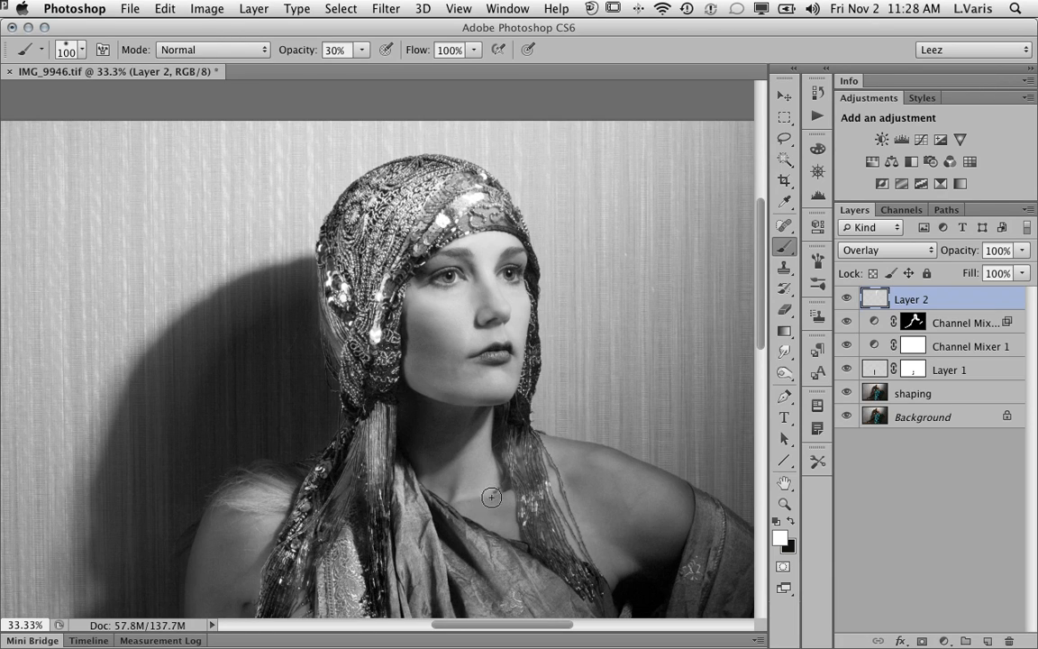
pyautogui.moveTo(350, 456)
pyautogui.mouseDown()
pyautogui.moveTo(316, 508)
pyautogui.moveTo(298, 577)
pyautogui.mouseUp()
pyautogui.moveTo(382, 465); pyautogui.dragTo(375, 581)
# Step: Paint white on the Overlay layer over the bent arm's shoulder at brush sizes 400 and 300, and over the adjacent beaded fringe at 200
pyautogui.press('space')
pyautogui.moveTo(359, 516); pyautogui.dragTo(368, 365)
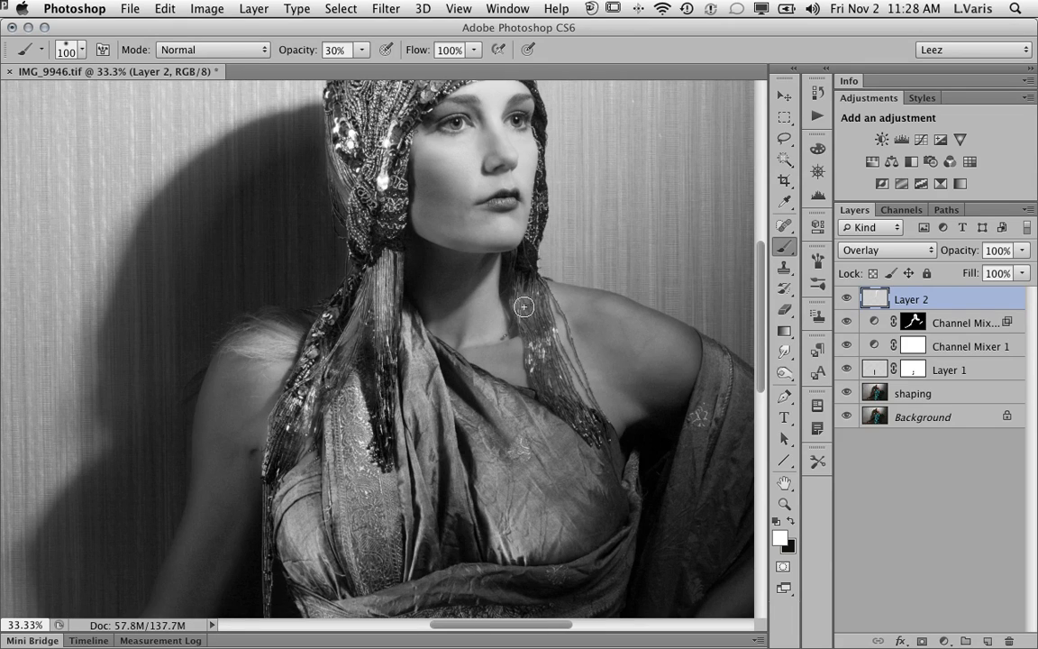
pyautogui.press(']')
pyautogui.press(']')
pyautogui.press(']')
pyautogui.press(']')
pyautogui.press(']')
pyautogui.press(']')
pyautogui.press(']')
pyautogui.click(618, 354)
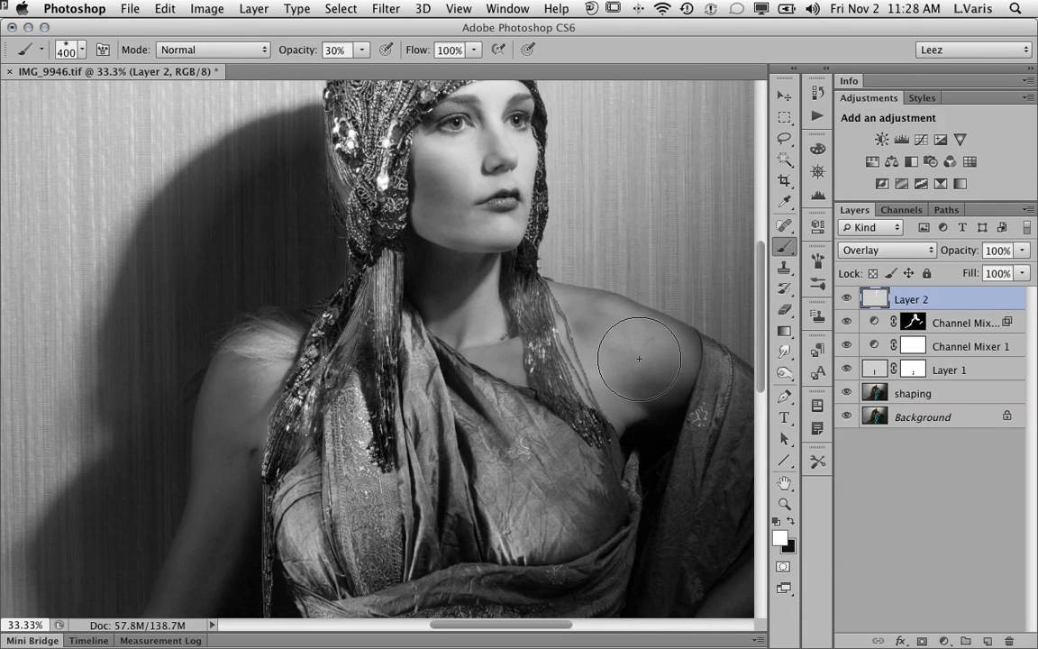
pyautogui.press('[')
pyautogui.click(661, 358)
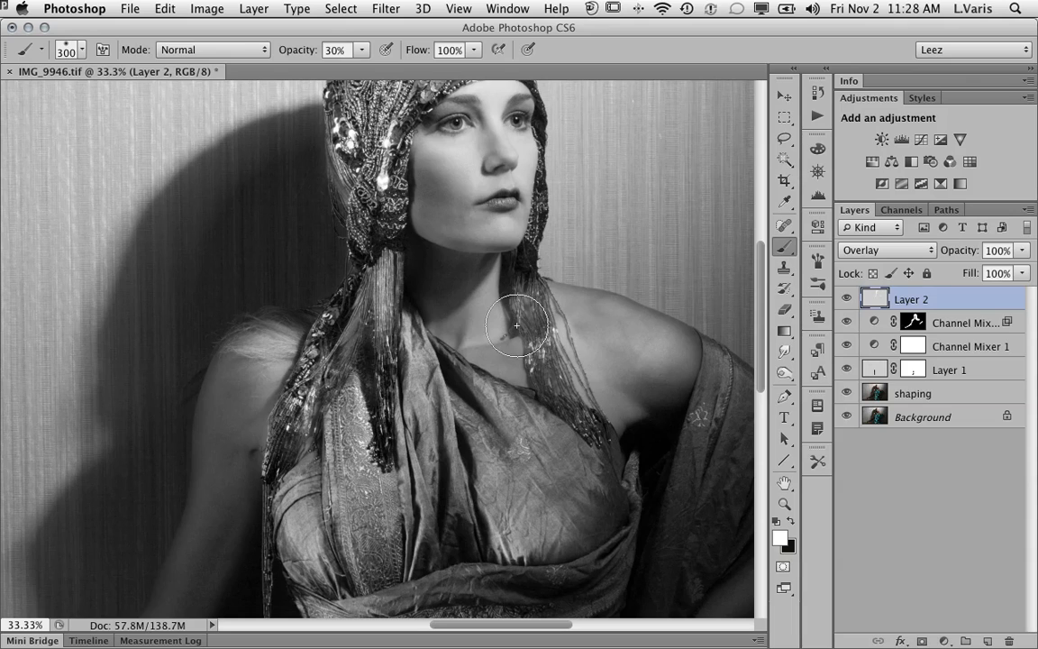
pyautogui.press('[')
pyautogui.moveTo(528, 305)
pyautogui.mouseDown()
pyautogui.moveTo(543, 353)
pyautogui.moveTo(568, 384)
pyautogui.mouseUp()
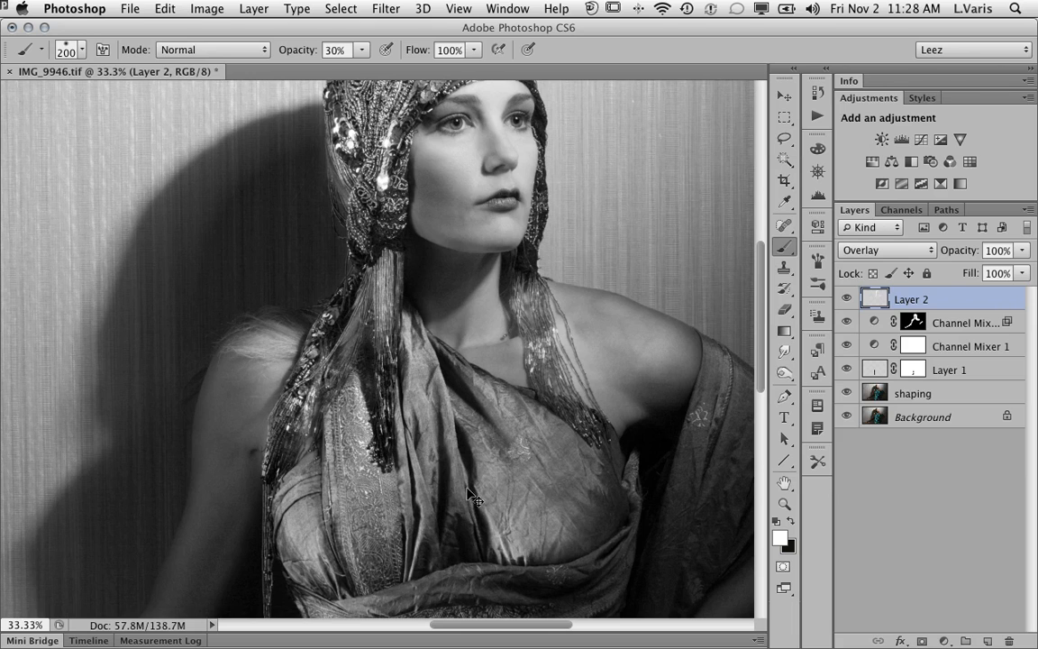
# Step: Paint white on the Overlay layer over both sides of the dress's bodice, enlarging the brush to 400
pyautogui.press('super+minus')
pyautogui.press('super+minus')
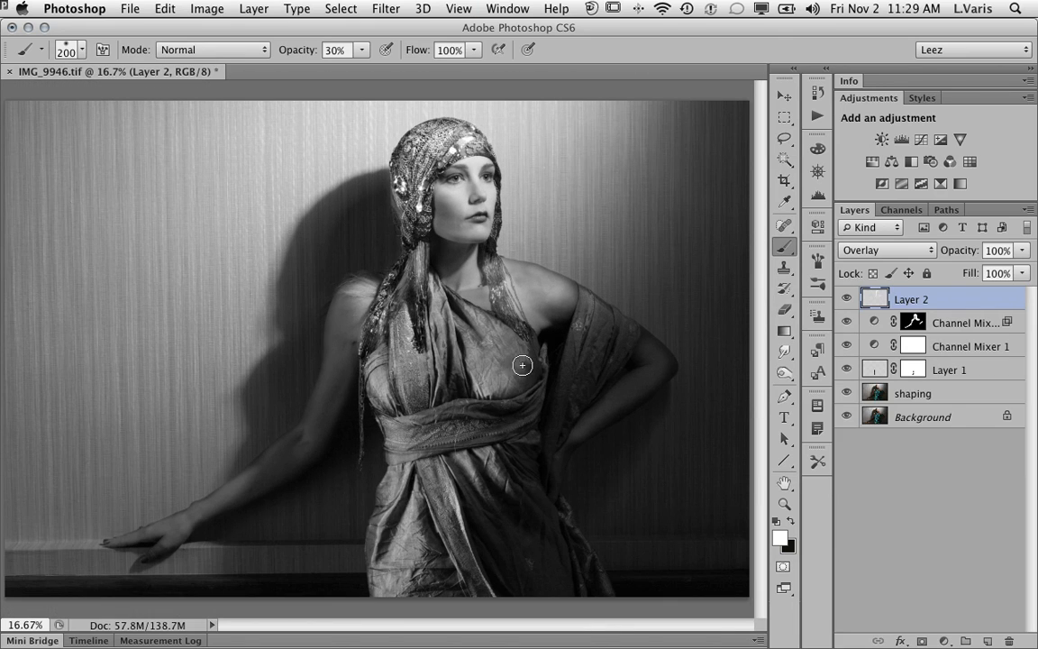
pyautogui.press(']')
pyautogui.click(497, 364)
pyautogui.press(']')
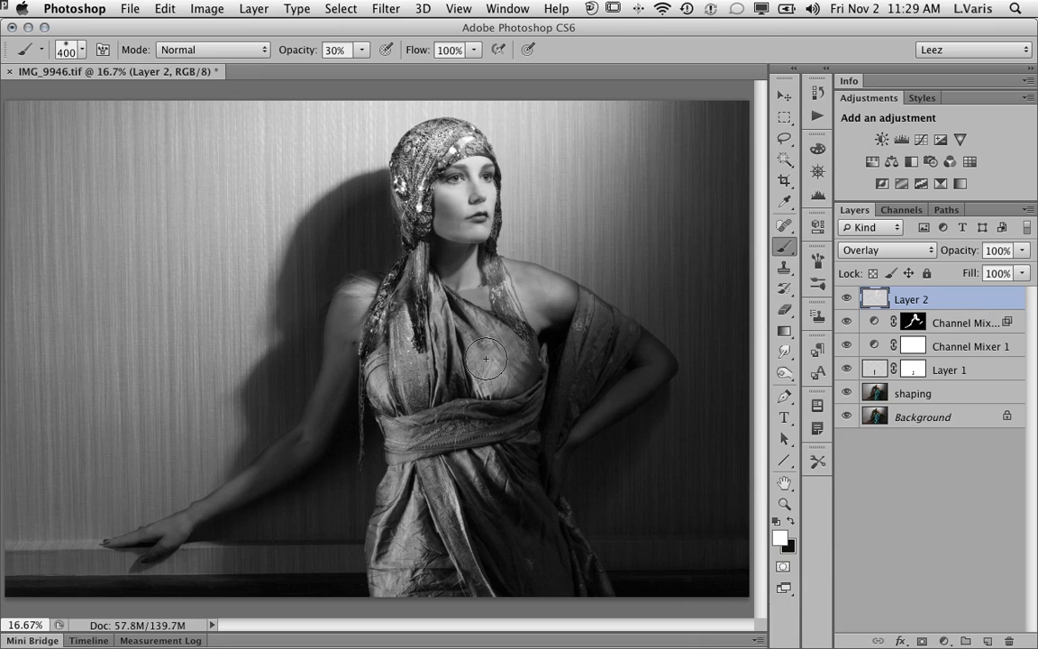
pyautogui.click(485, 358)
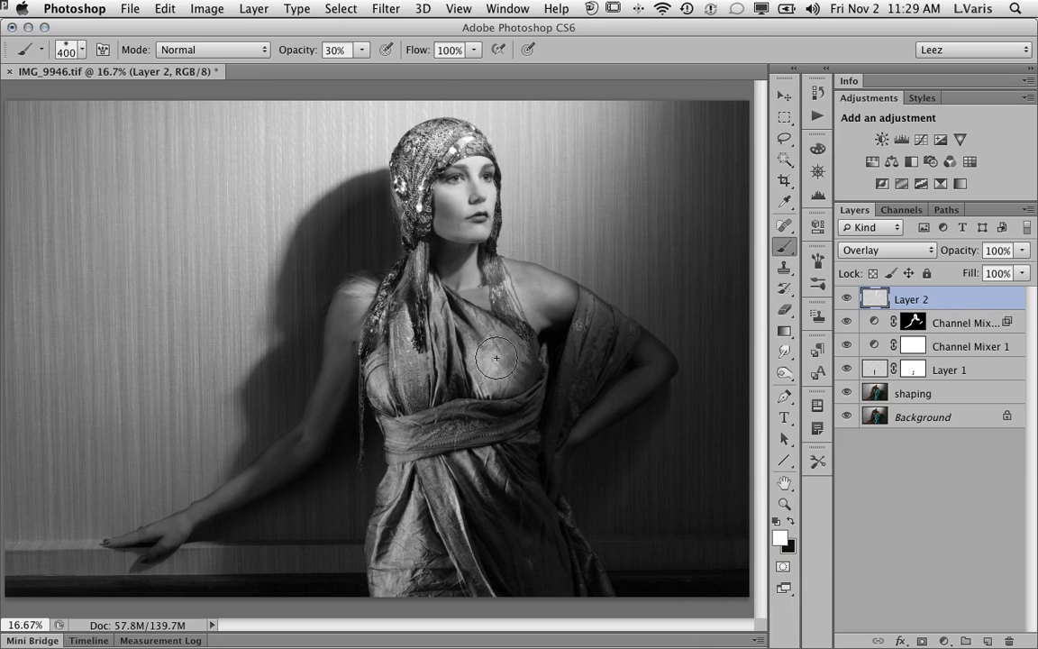
pyautogui.click(402, 373)
pyautogui.click(396, 350)
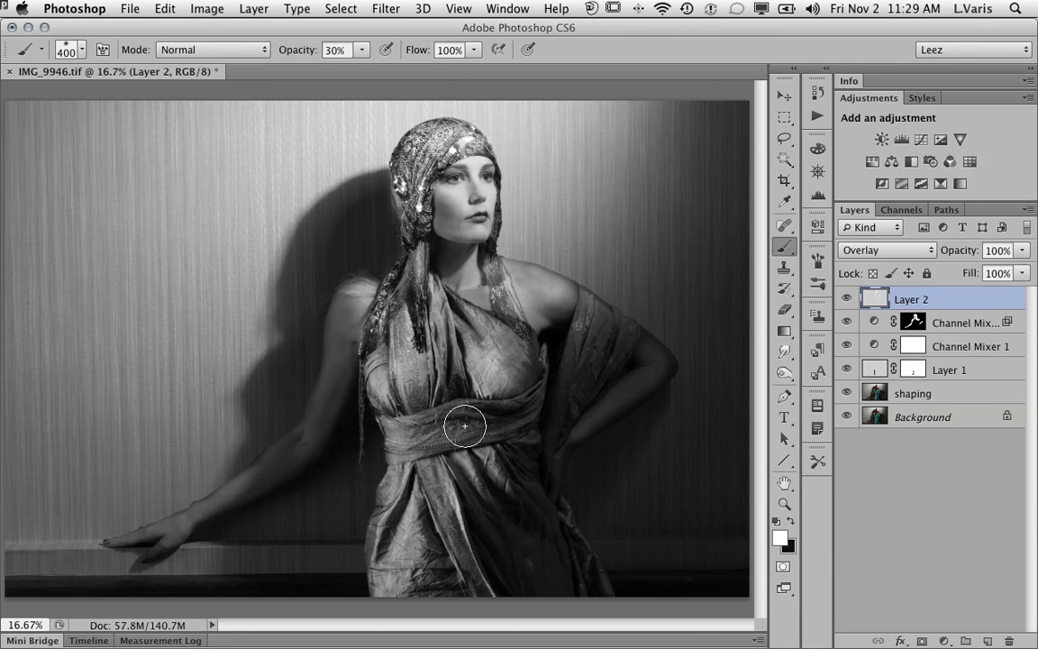
# Step: Brighten the dress's embroidered waist sash and the folds just beneath it with white on the Overlay layer at brush size 300
pyautogui.press('[')
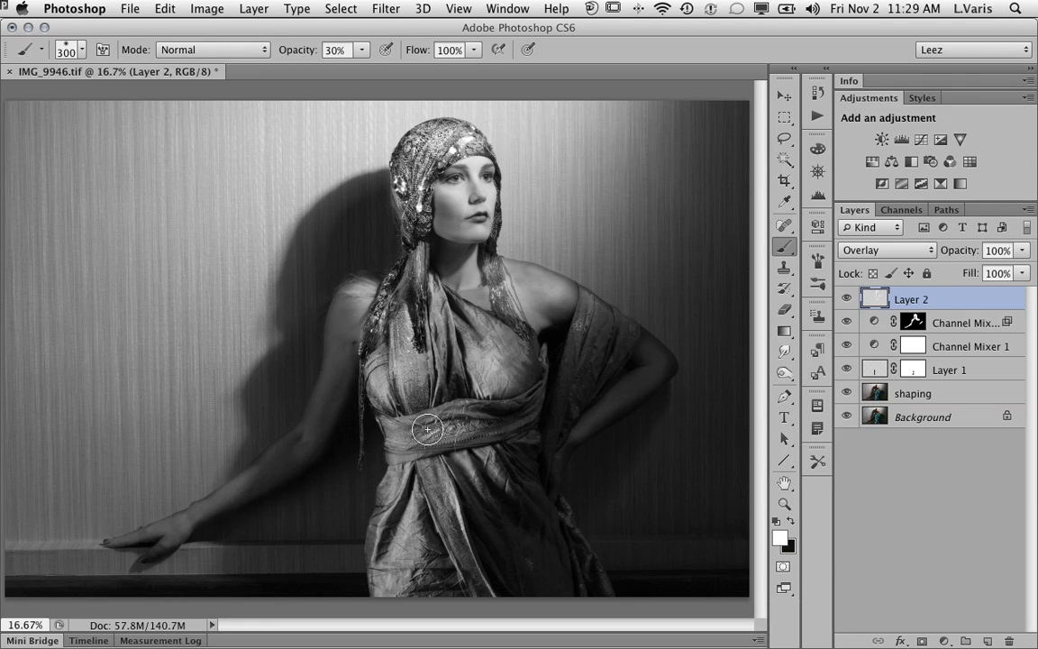
pyautogui.moveTo(420, 432)
pyautogui.mouseDown()
pyautogui.moveTo(472, 433)
pyautogui.moveTo(448, 439)
pyautogui.moveTo(388, 401)
pyautogui.moveTo(392, 434)
pyautogui.moveTo(383, 411)
pyautogui.moveTo(436, 489)
pyautogui.moveTo(411, 506)
pyautogui.moveTo(380, 433)
pyautogui.moveTo(445, 533)
pyautogui.moveTo(403, 535)
pyautogui.moveTo(412, 565)
pyautogui.moveTo(449, 507)
pyautogui.moveTo(442, 473)
pyautogui.mouseUp()
pyautogui.moveTo(458, 430)
pyautogui.mouseDown()
pyautogui.moveTo(437, 426)
pyautogui.moveTo(441, 440)
pyautogui.mouseUp()
pyautogui.scroll(2, 442, 440)
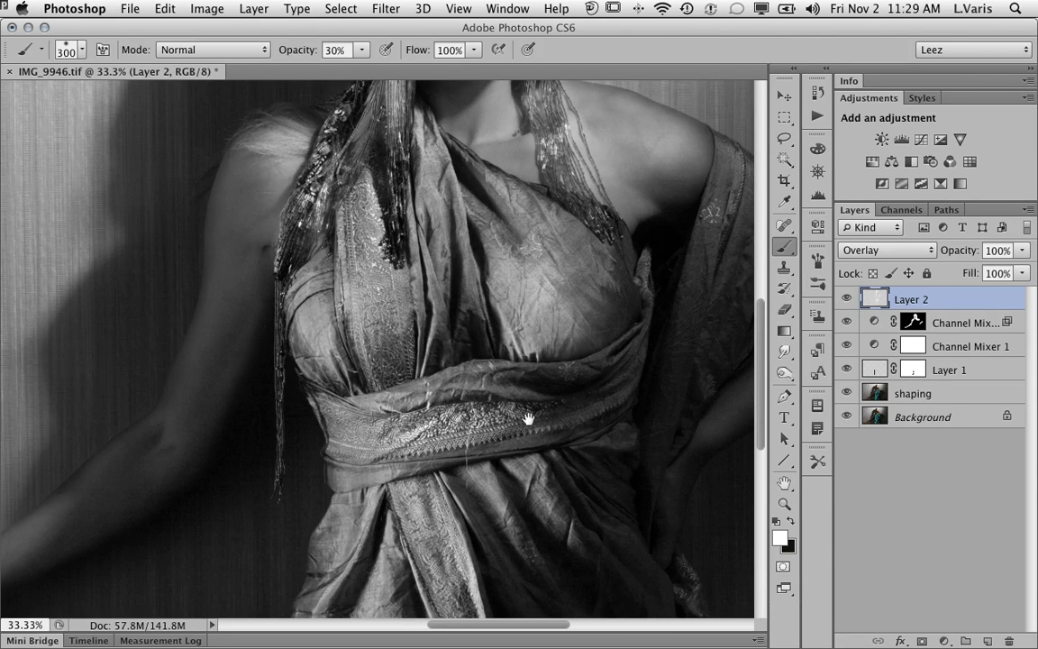
pyautogui.moveTo(421, 352); pyautogui.dragTo(380, 312)
pyautogui.scroll(-1, 469, 439)
pyautogui.scroll(-1, 469, 439)
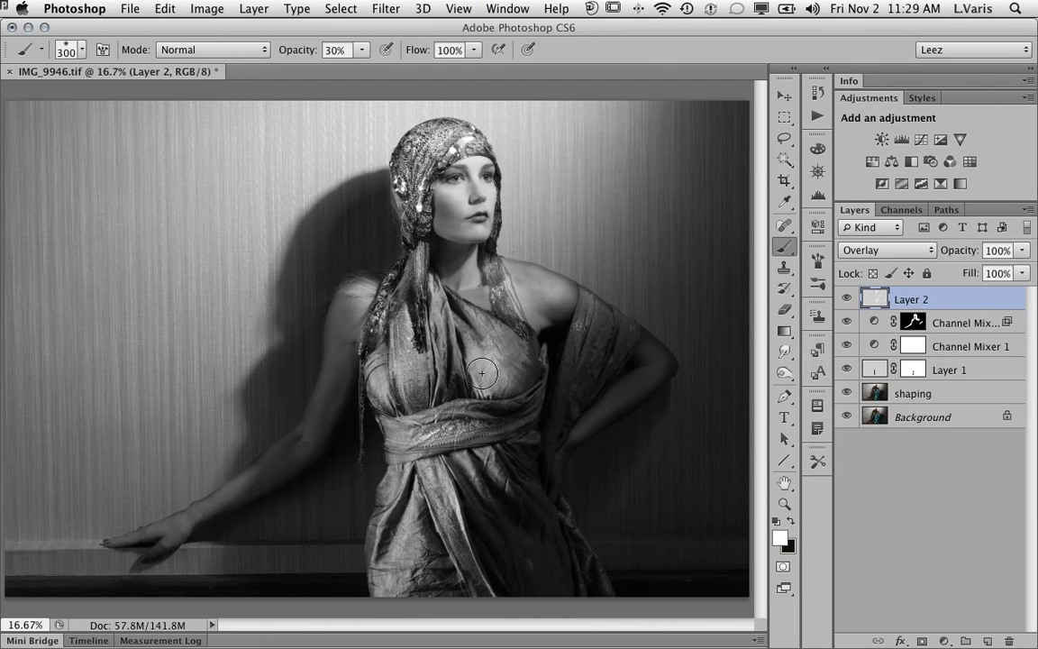
# Step: Brighten small details of the face with white on the Overlay layer, reducing the brush to 90 and 40
pyautogui.scroll(3, 465, 205)
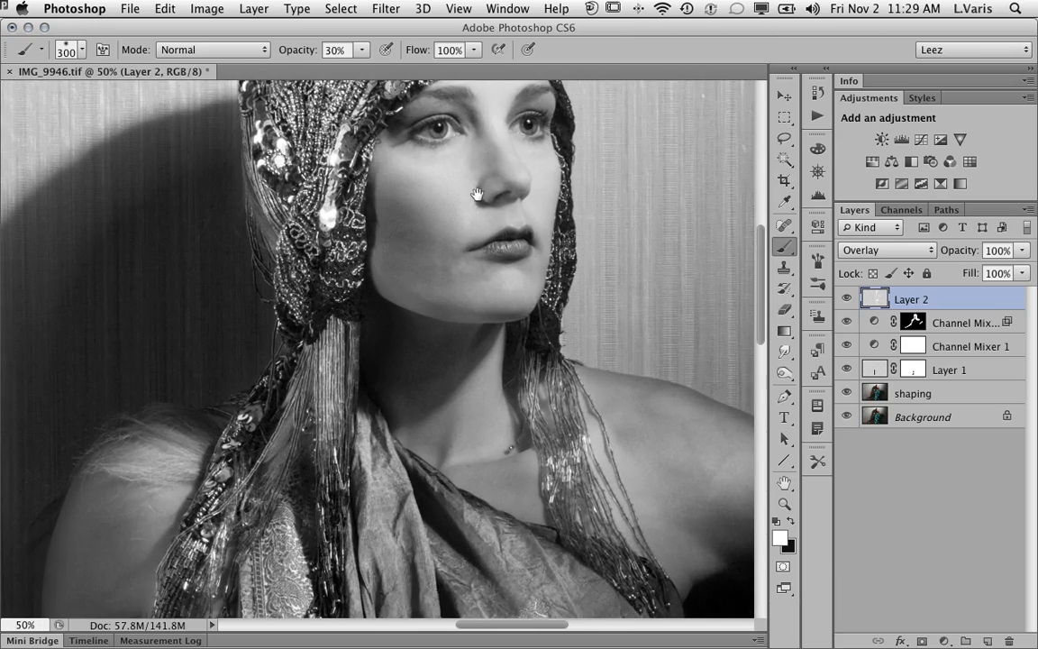
pyautogui.moveTo(478, 194); pyautogui.dragTo(426, 367)
pyautogui.scroll(1, 439, 330)
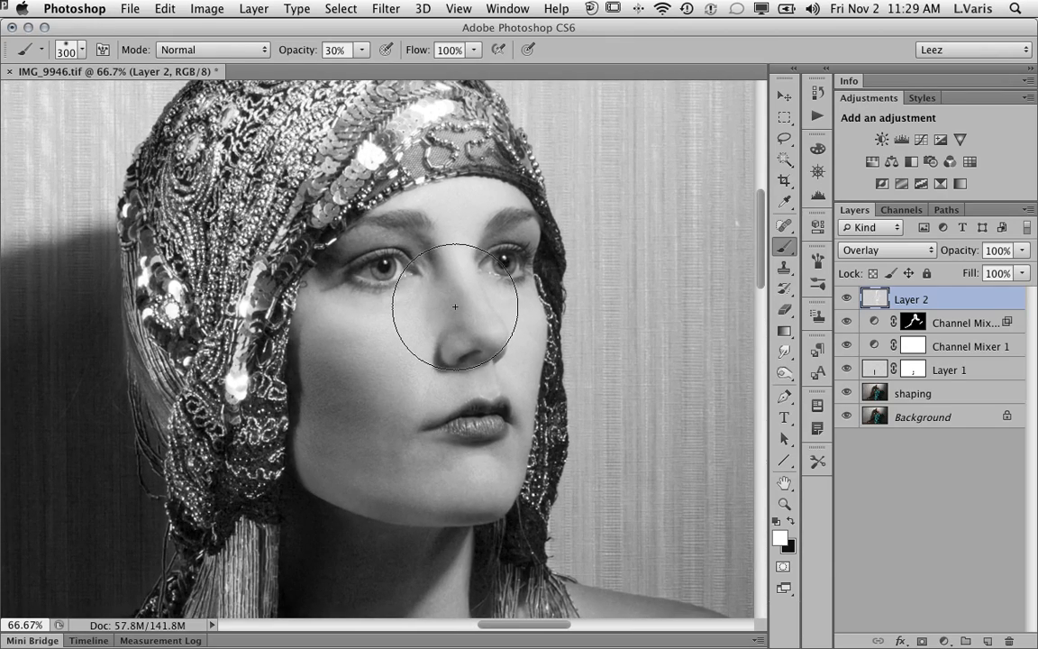
pyautogui.press('[')
pyautogui.press('[')
pyautogui.press('[')
pyautogui.press('[')
pyautogui.press('[')
pyautogui.press('[')
pyautogui.press('[')
pyautogui.press('[')
pyautogui.press('[')
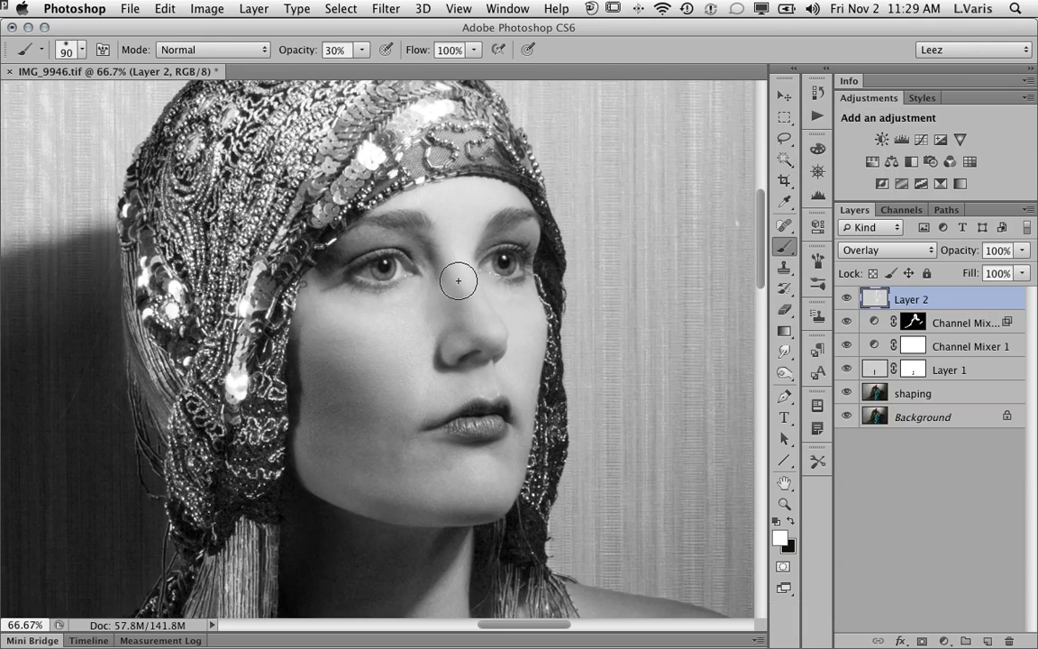
pyautogui.press('[')
pyautogui.press('[')
pyautogui.press('[')
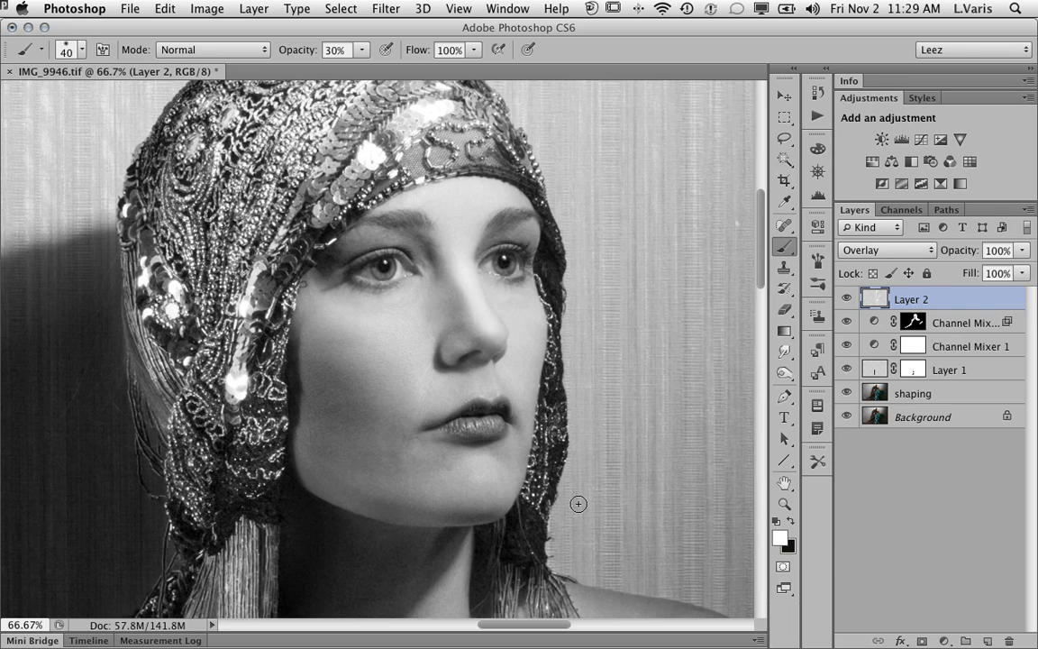
pyautogui.press('super+minus')
pyautogui.press('super+minus')
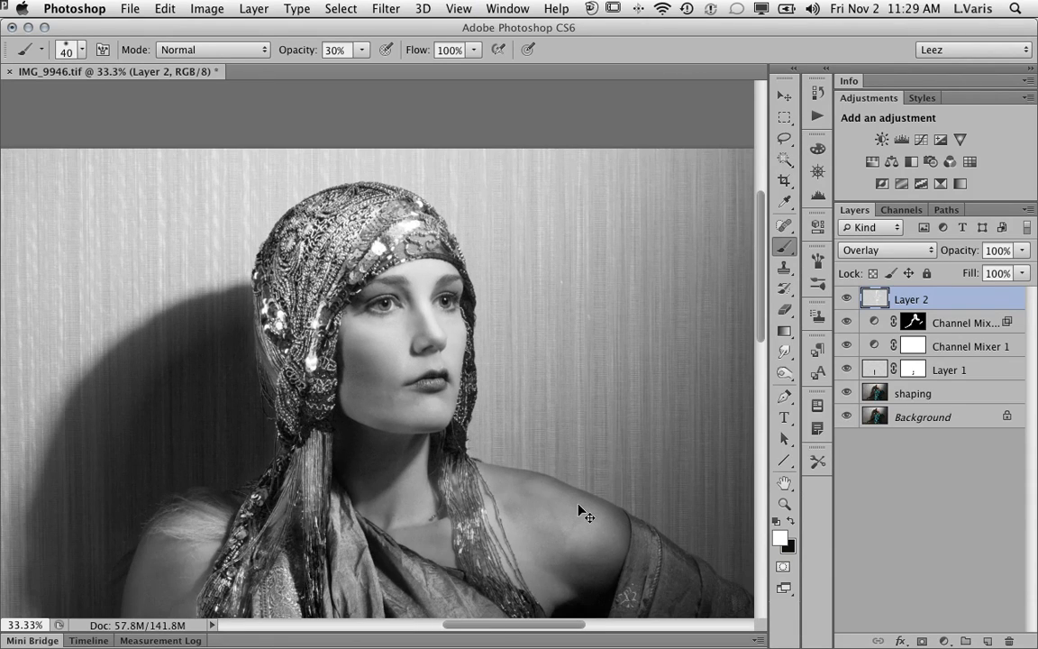
pyautogui.press('super+minus')
pyautogui.press('super+minus')
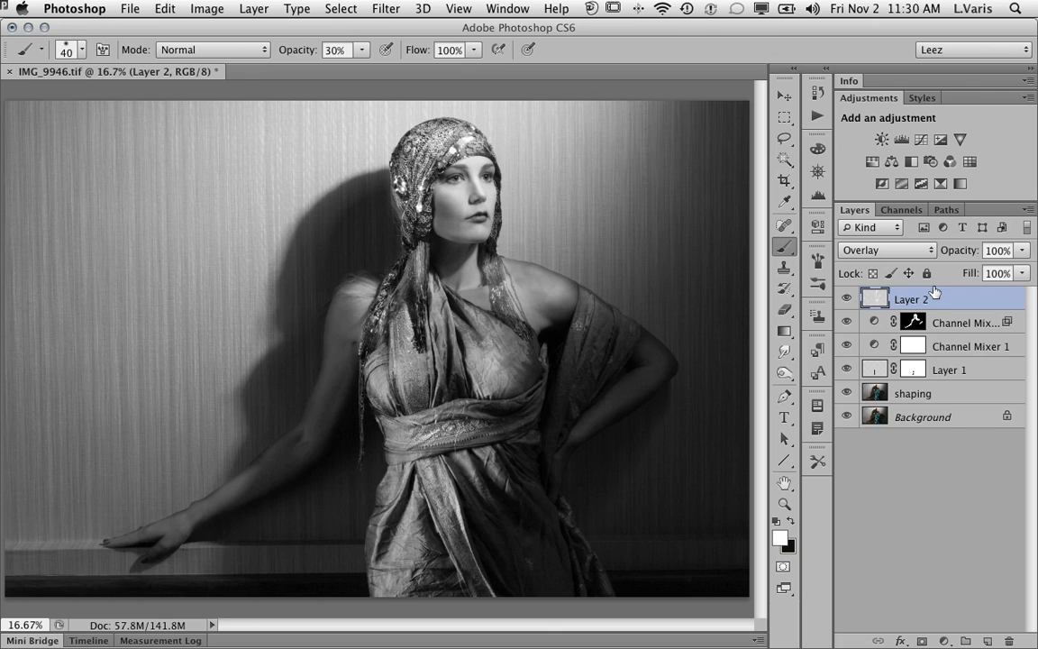
# Step: Merge all visible layers into a new layer on top of the stack and name it Diff
pyautogui.click(1027, 212)
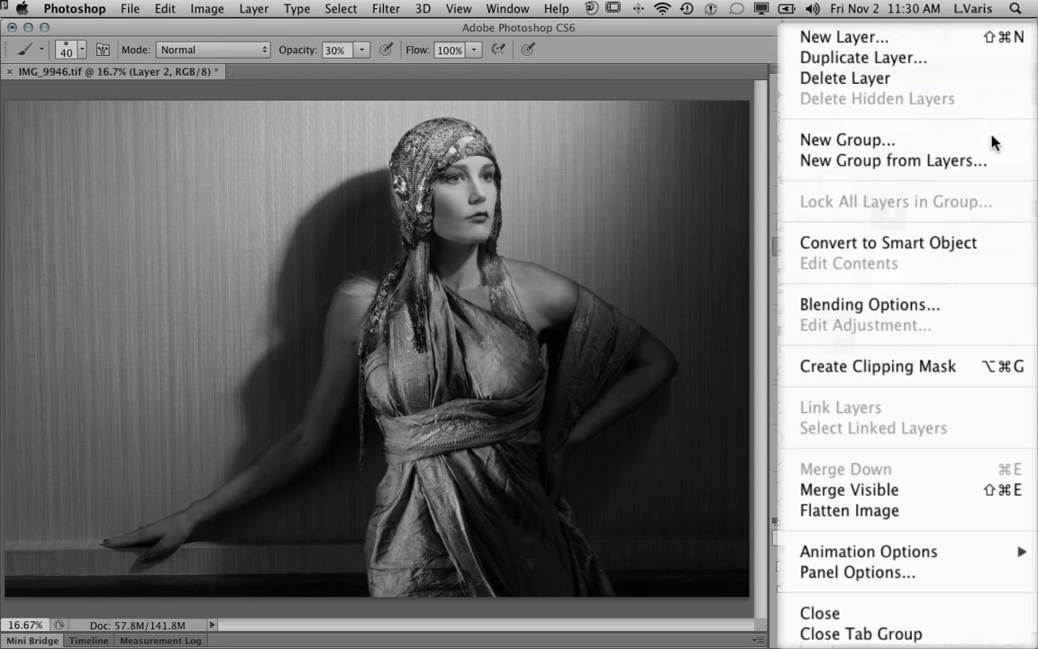
pyautogui.keyDown('alt'); pyautogui.click(916, 492); pyautogui.keyUp('alt')
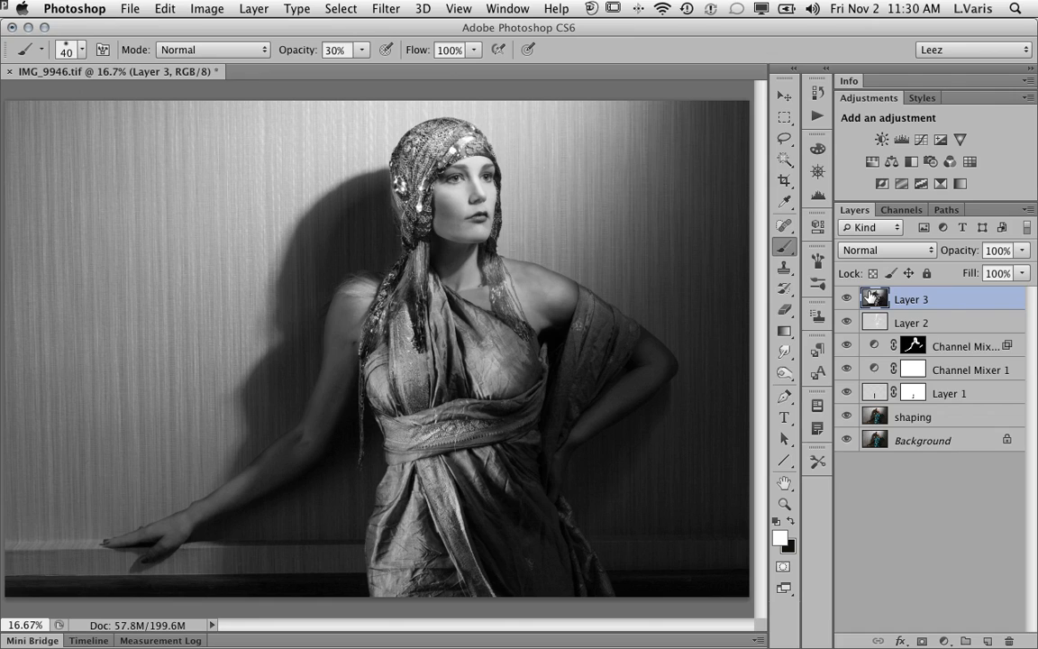
pyautogui.doubleClick(919, 299)
pyautogui.write('Diff')
pyautogui.press('Return')
# Step: Rename the Overlay dodging layer, Layer 2, as Highlights
pyautogui.doubleClick(917, 322)
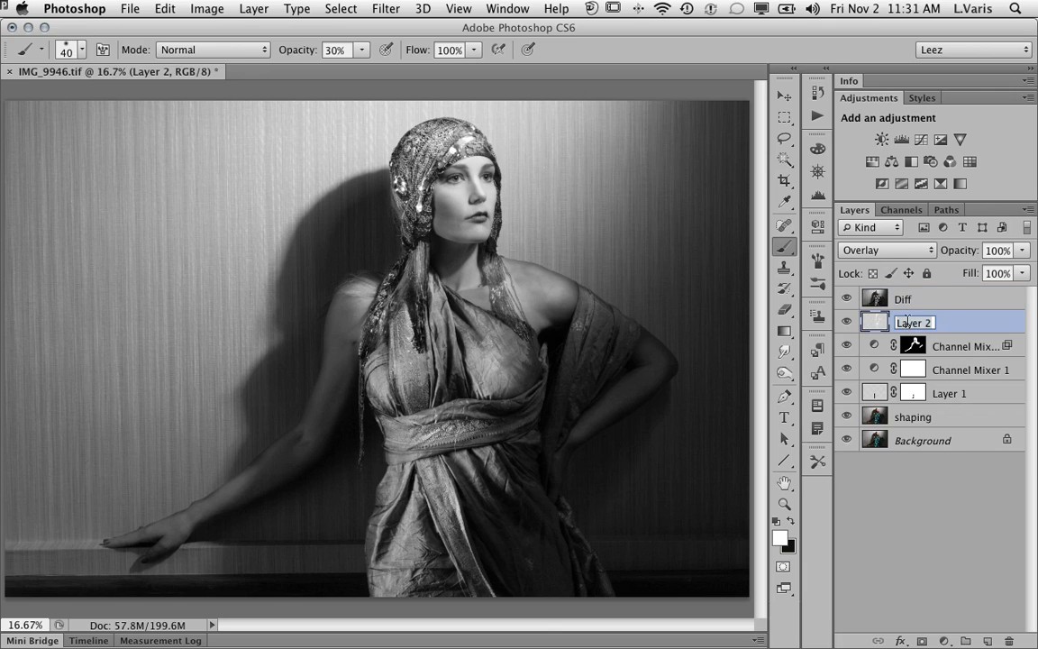
pyautogui.write('Highlights')
pyautogui.press('Return')
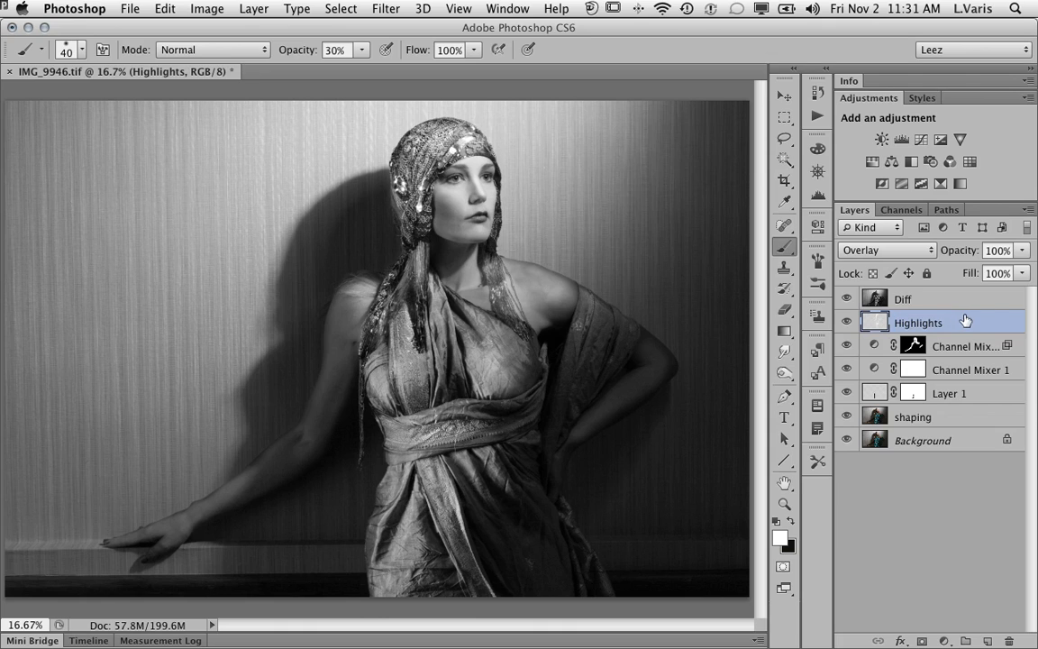
# Step: Convert the Diff layer to a Smart Object
pyautogui.click(878, 298)
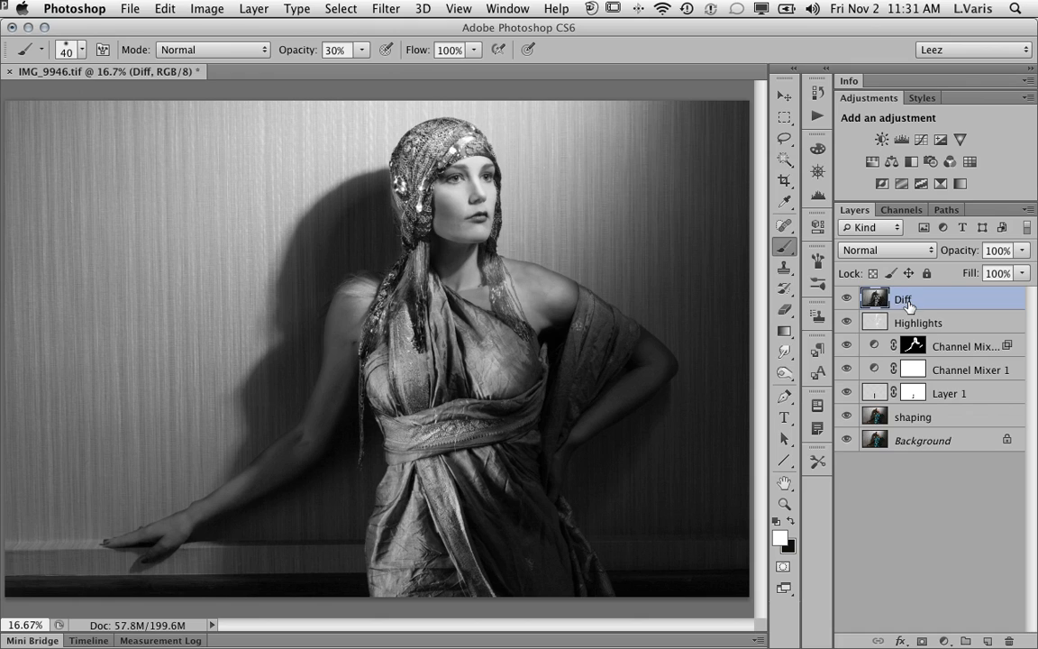
pyautogui.click(786, 246)
pyautogui.click(250, 9)
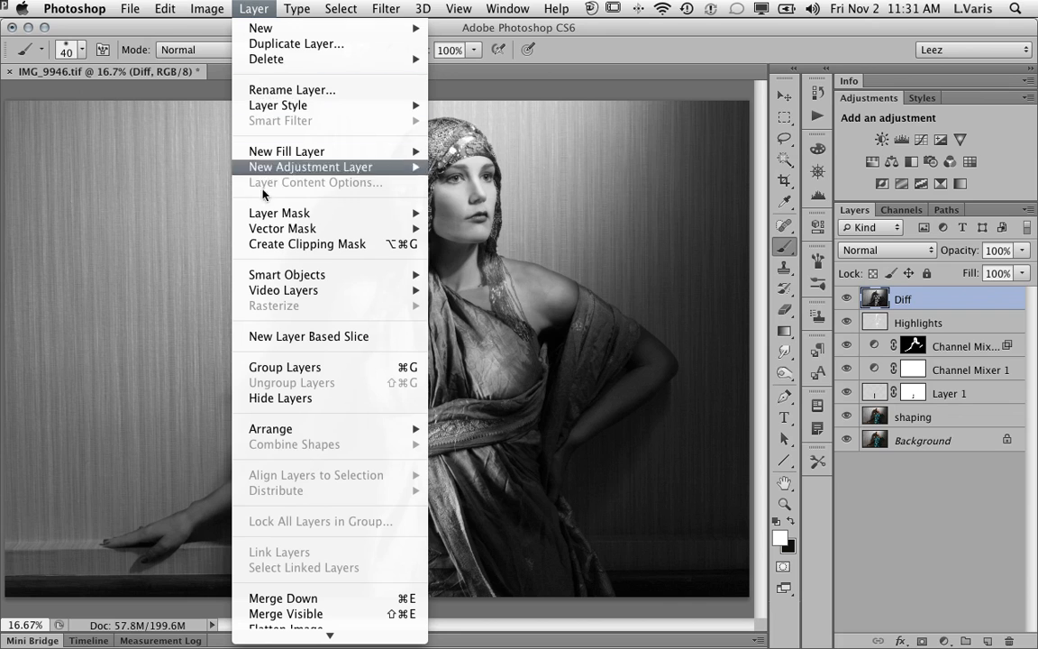
pyautogui.moveTo(267, 276)
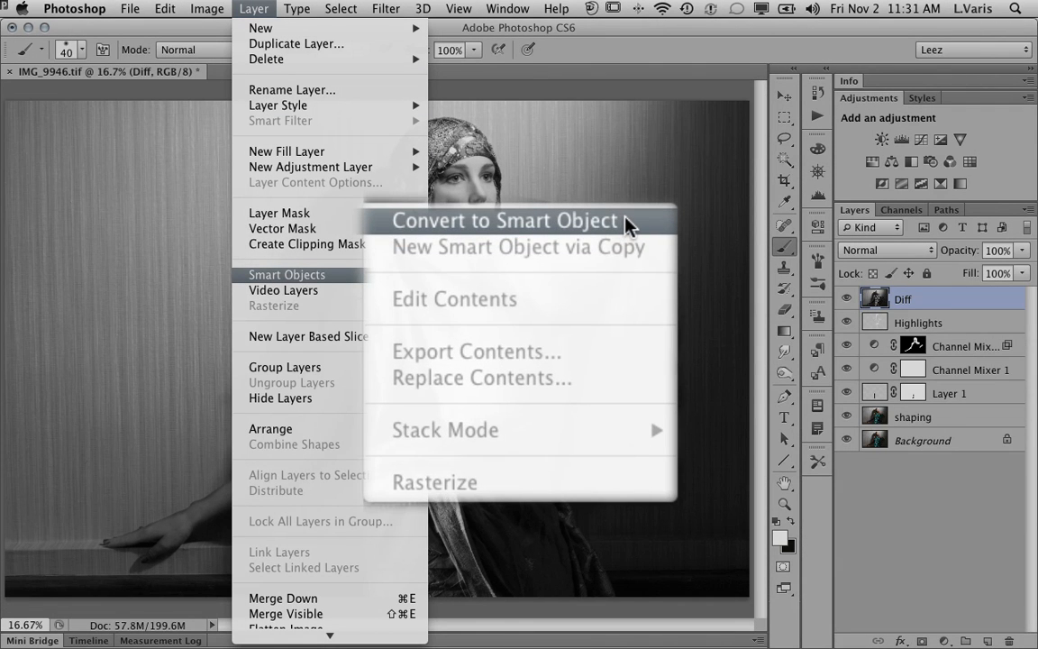
pyautogui.click(584, 274)
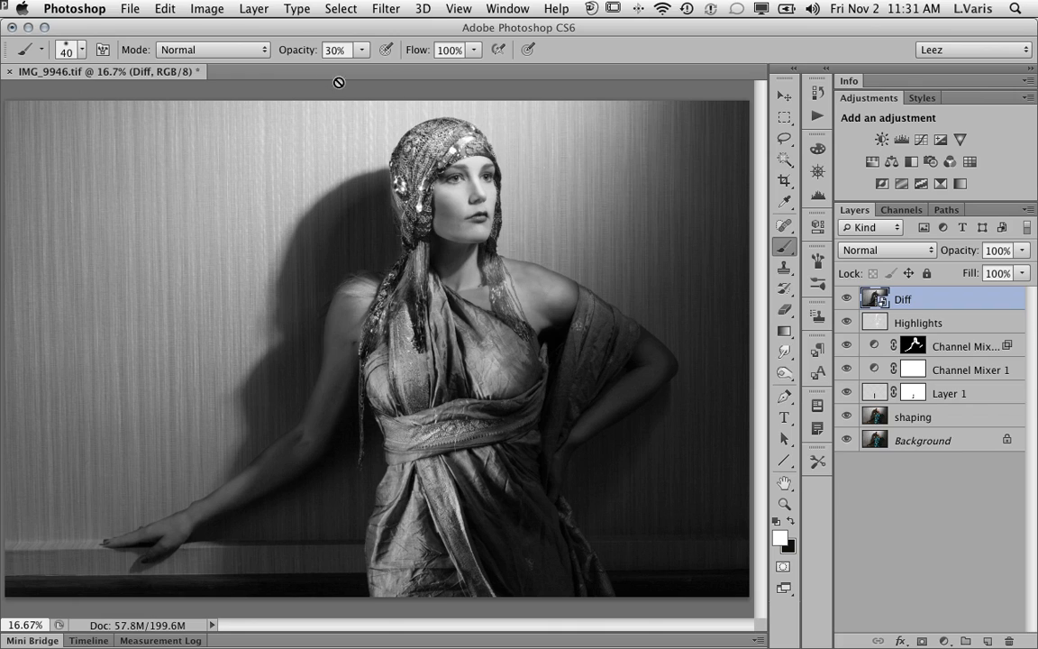
# Step: Apply a Gaussian Blur smart filter with a radius of 20.4 pixels to the Diff layer
pyautogui.click(382, 9)
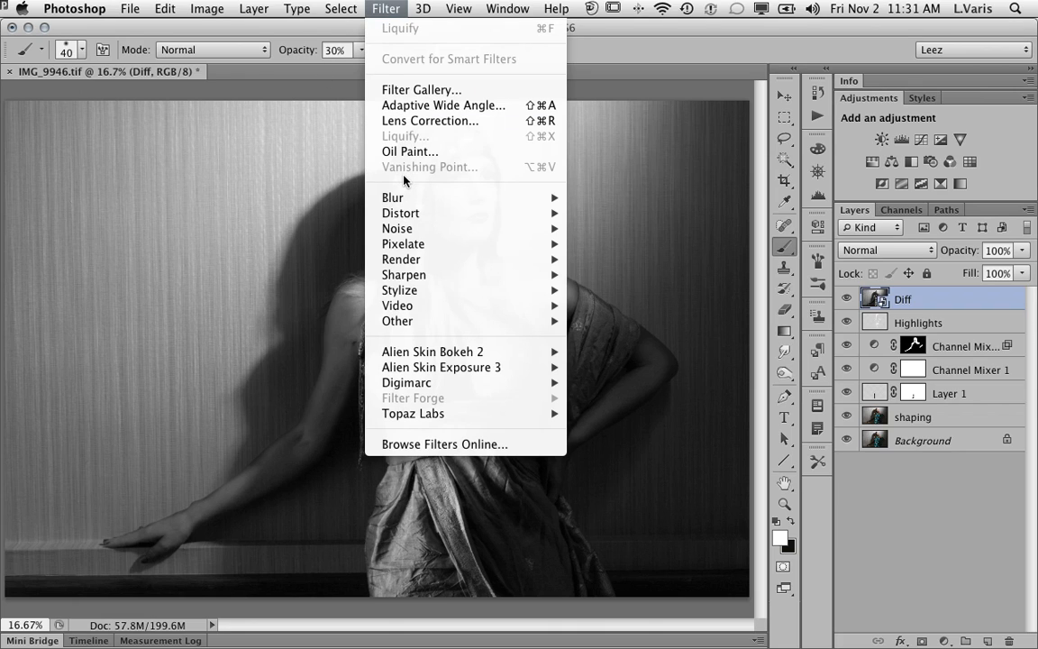
pyautogui.moveTo(403, 206)
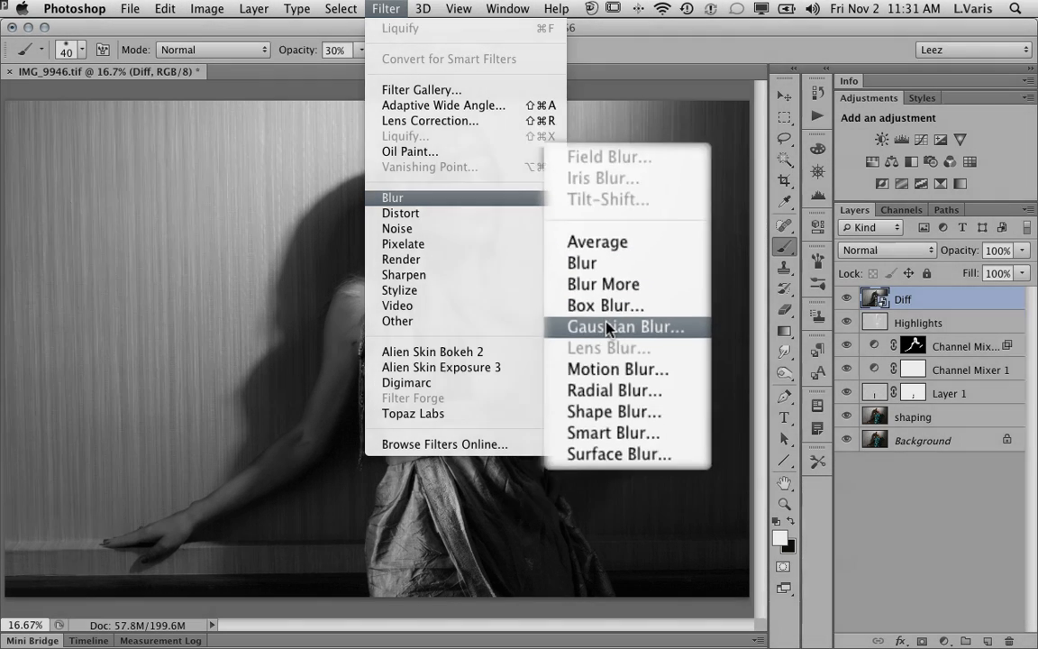
pyautogui.click(604, 316)
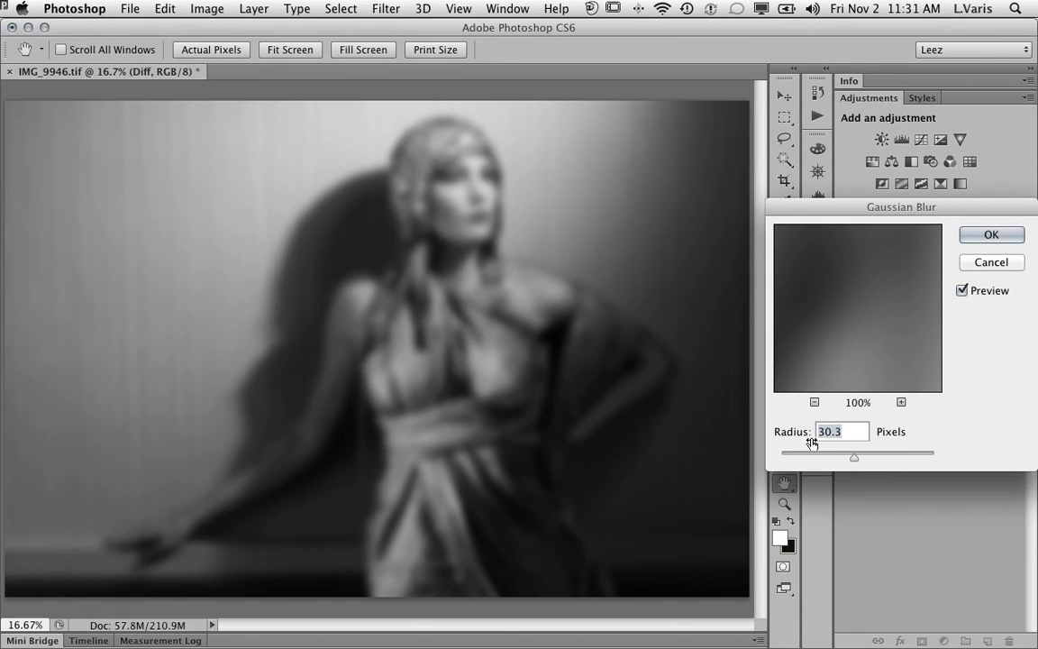
pyautogui.moveTo(856, 458); pyautogui.dragTo(842, 461)
pyautogui.moveTo(863, 206); pyautogui.dragTo(743, 110)
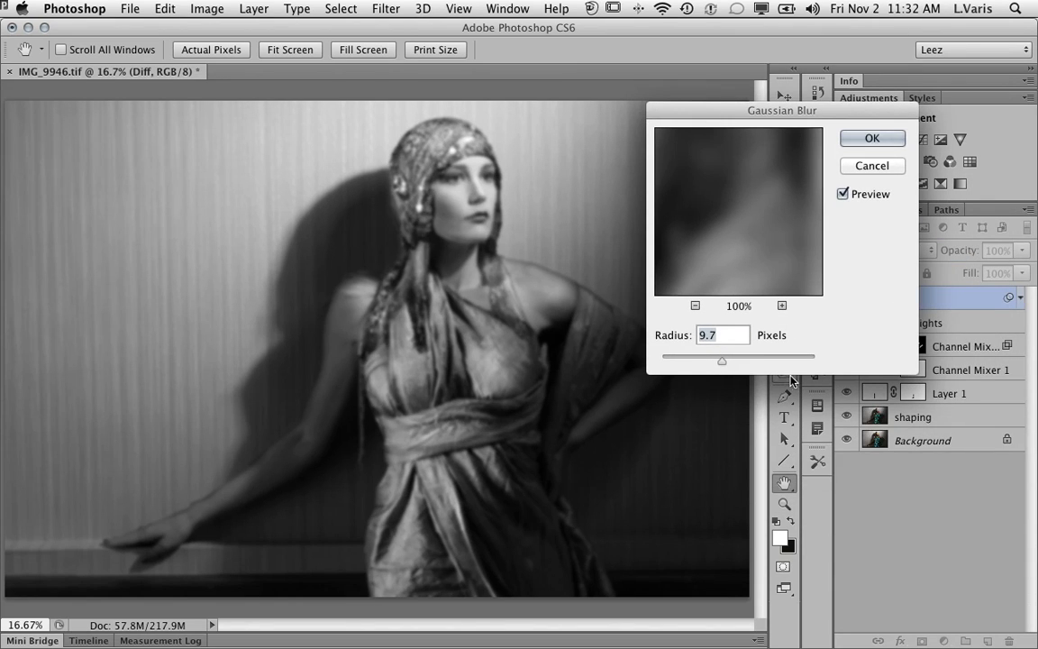
pyautogui.moveTo(722, 362); pyautogui.dragTo(730, 367)
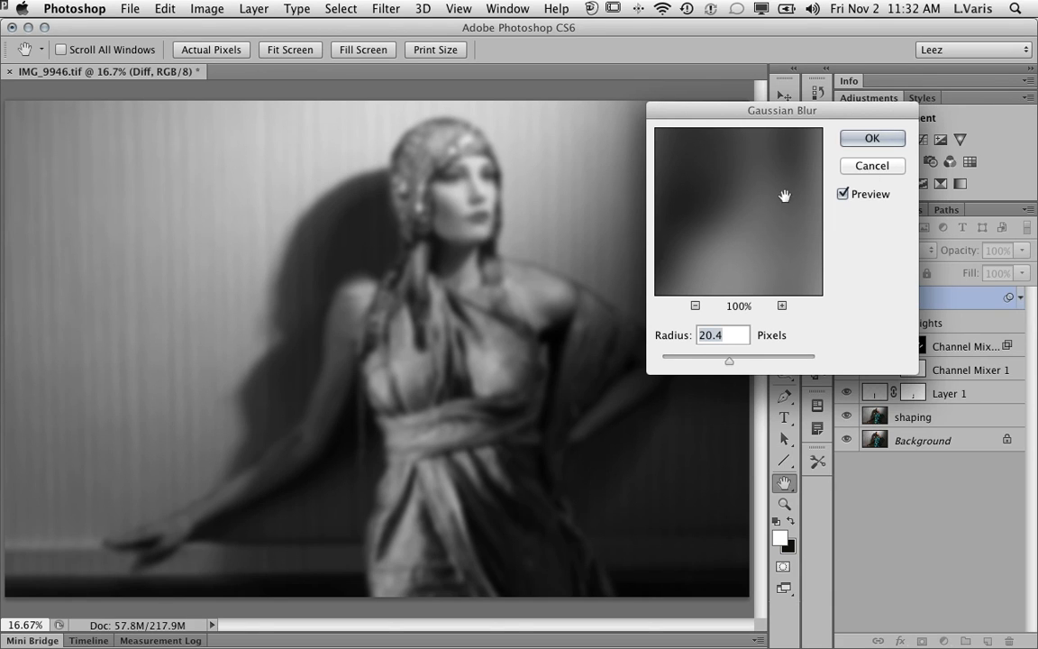
pyautogui.click(852, 142)
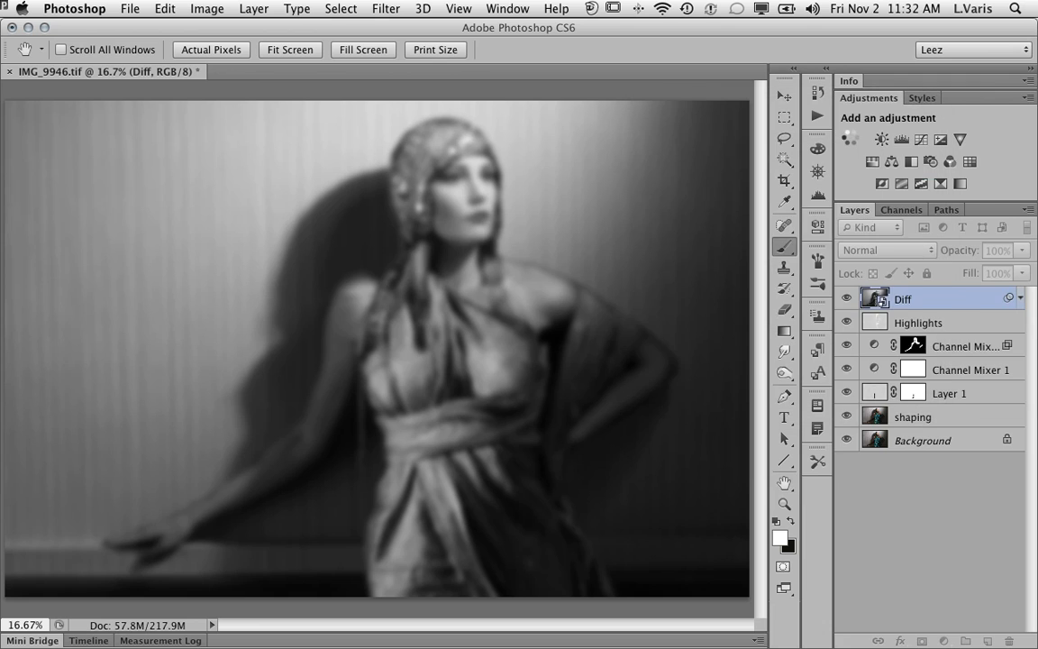
pyautogui.click(785, 246)
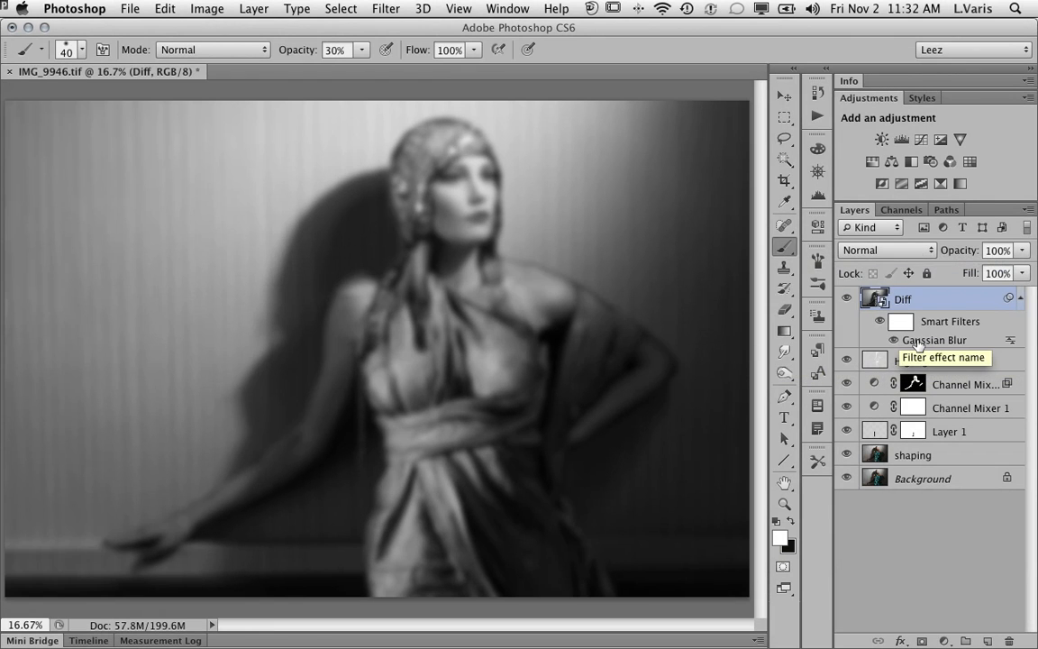
# Step: Reopen the Diff layer's Gaussian Blur smart filter and raise its radius slightly
pyautogui.doubleClick(918, 343)
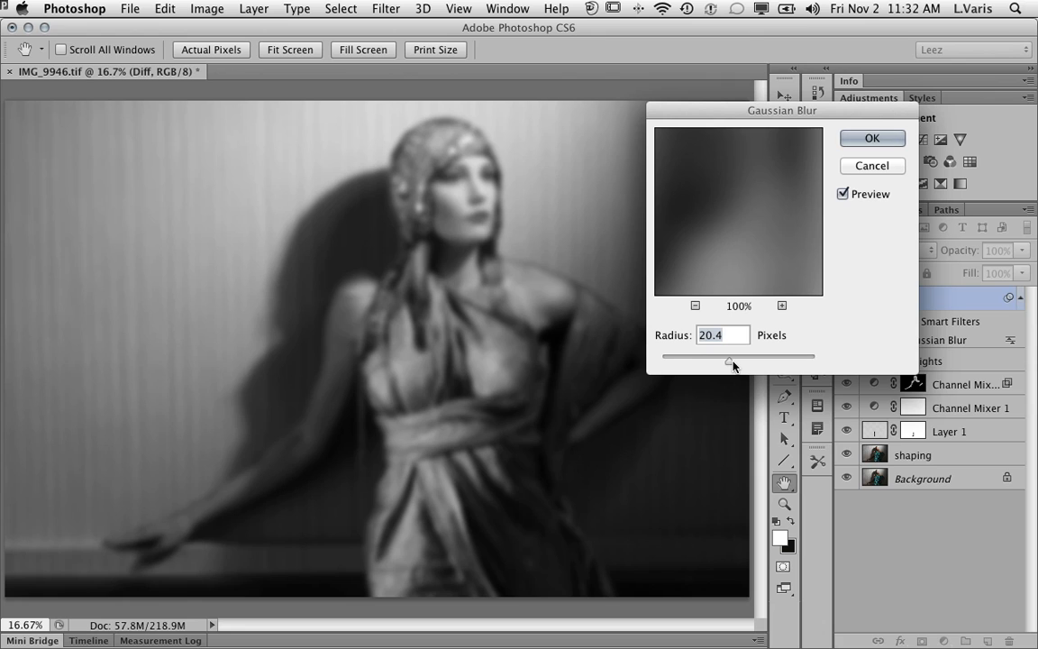
pyautogui.moveTo(730, 360); pyautogui.dragTo(732, 360)
pyautogui.click(871, 138)
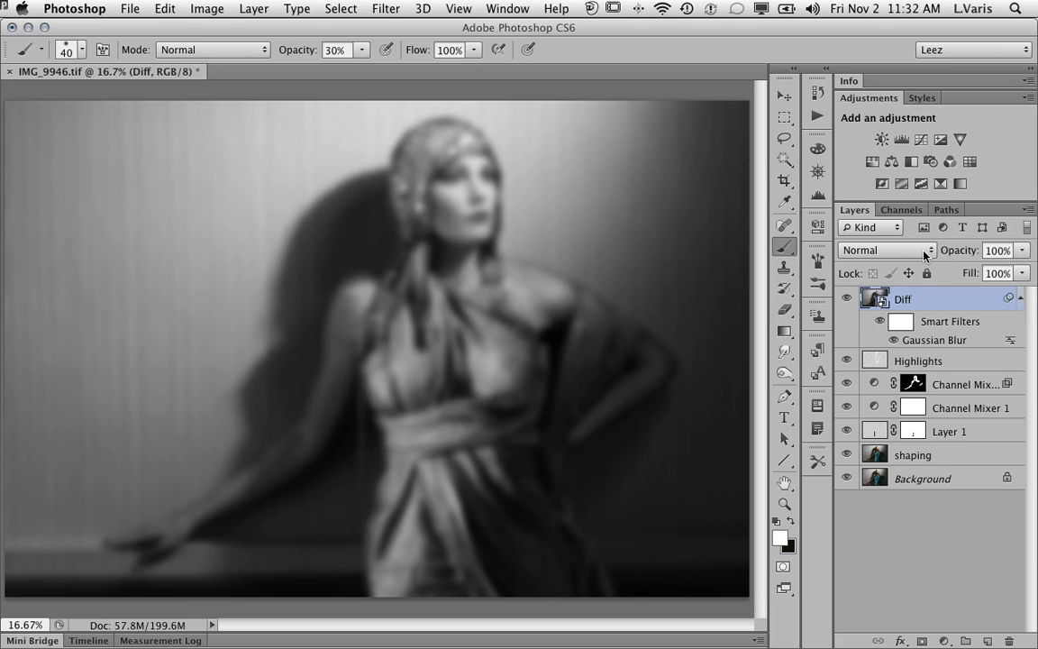
# Step: Try the blurred Diff layer at about 55% opacity and return it to 100%
pyautogui.click(1022, 252)
pyautogui.moveTo(1023, 269); pyautogui.dragTo(1009, 275)
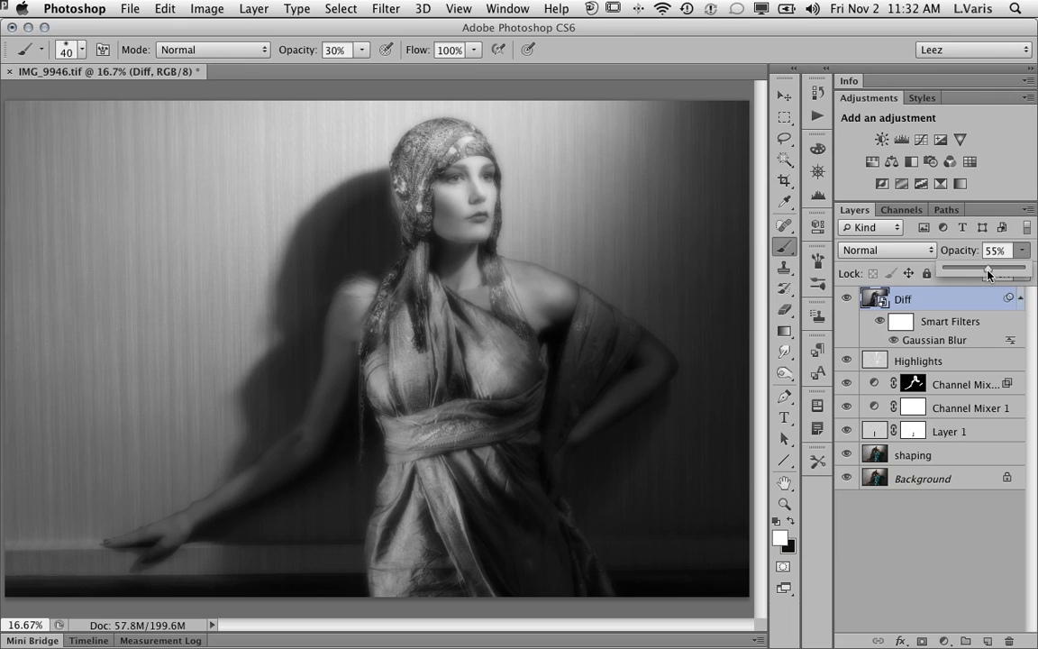
pyautogui.moveTo(989, 275); pyautogui.dragTo(1026, 271)
# Step: Set the Diff layer's blend mode to Overlay and toggle its visibility to compare the image with and without it
pyautogui.click(890, 251)
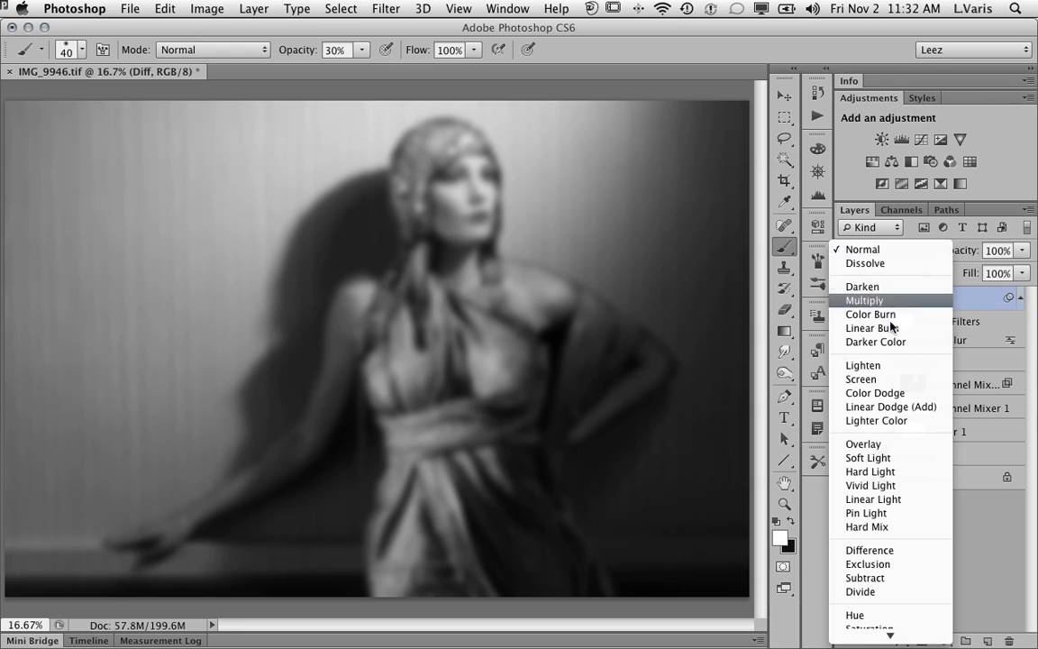
pyautogui.click(887, 445)
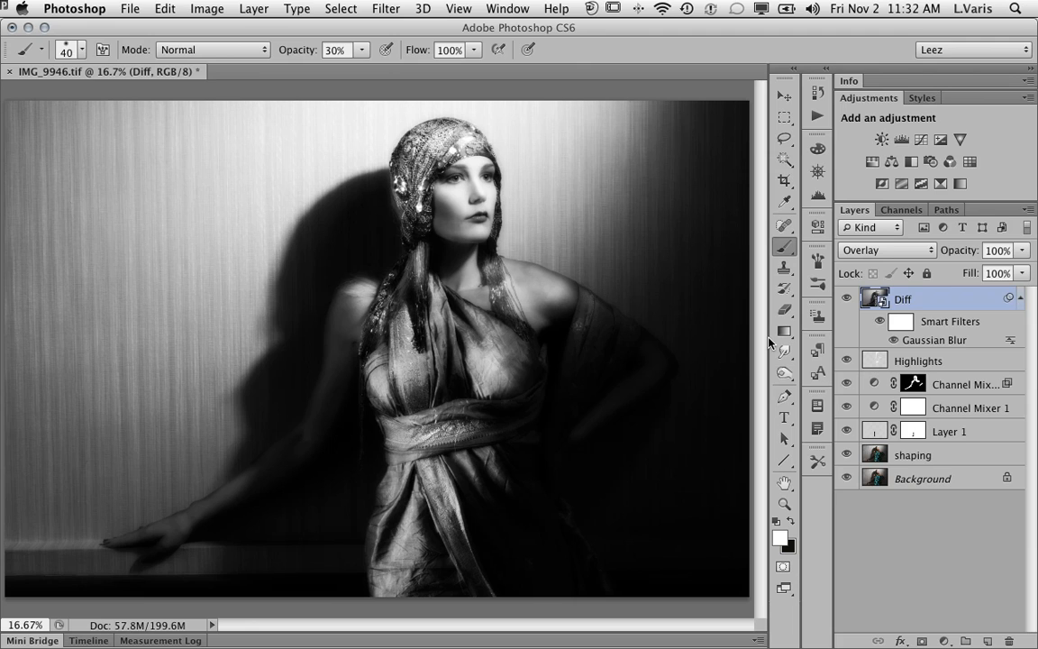
pyautogui.click(846, 300)
pyautogui.click(846, 300)
pyautogui.click(846, 300)
pyautogui.click(846, 300)
# Step: Add a Curves adjustment above the Highlights layer, with the black point output at 74 and the white point output at 202
pyautogui.click(930, 360)
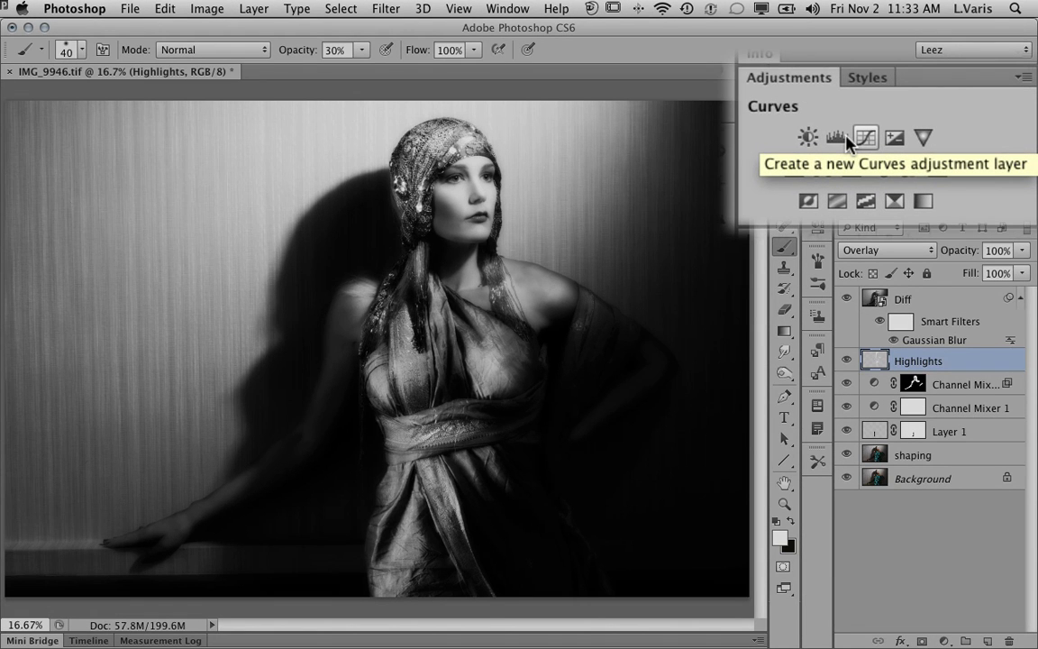
pyautogui.click(920, 140)
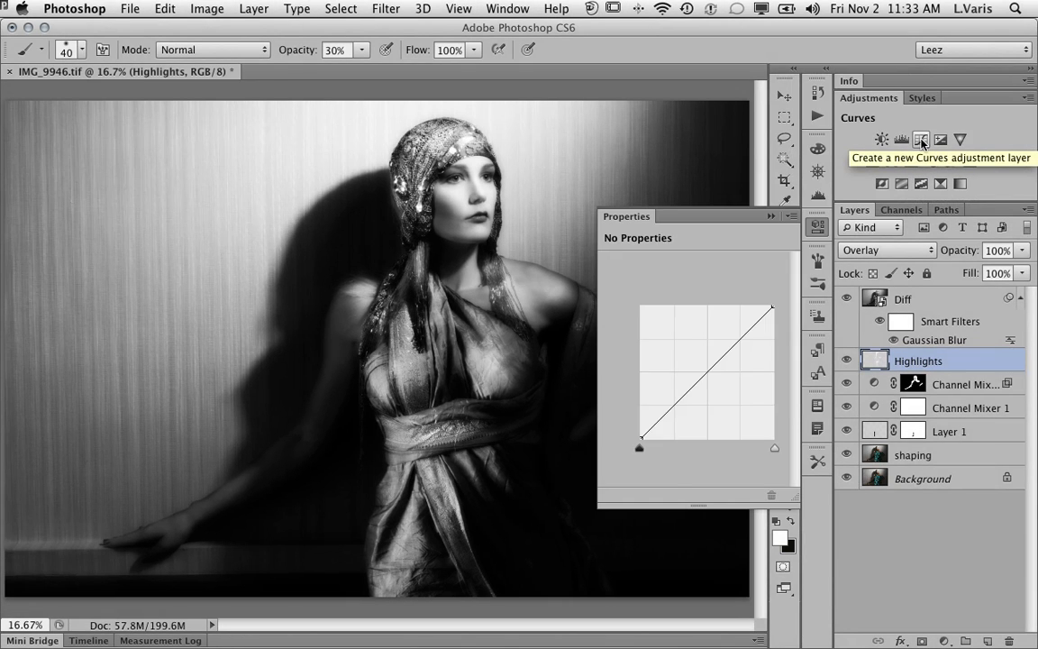
pyautogui.moveTo(637, 441); pyautogui.dragTo(636, 398)
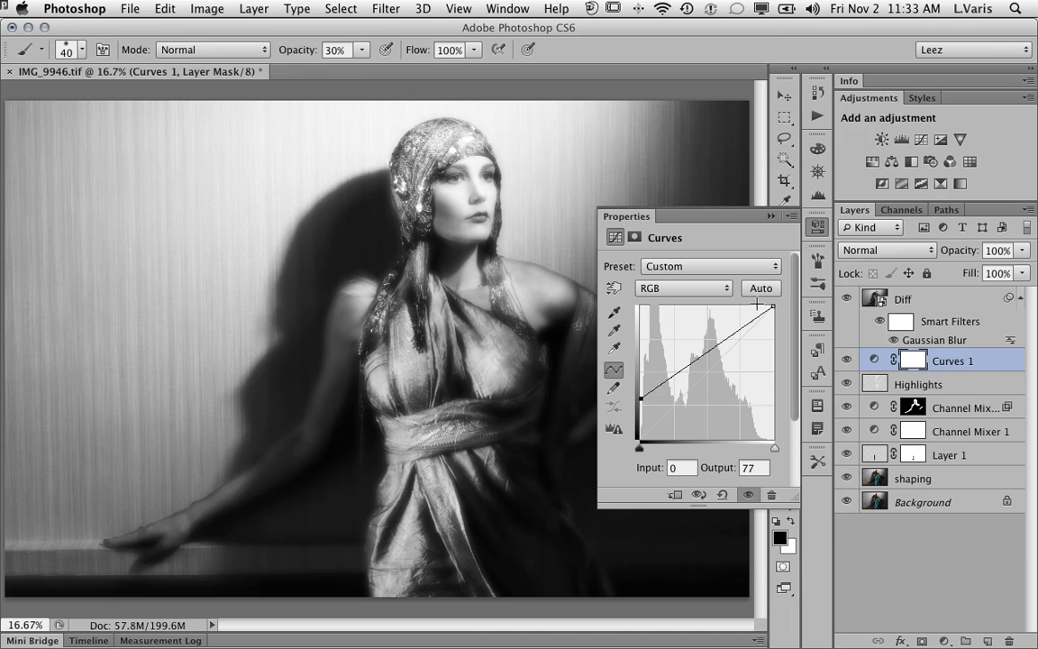
pyautogui.moveTo(774, 306); pyautogui.dragTo(779, 334)
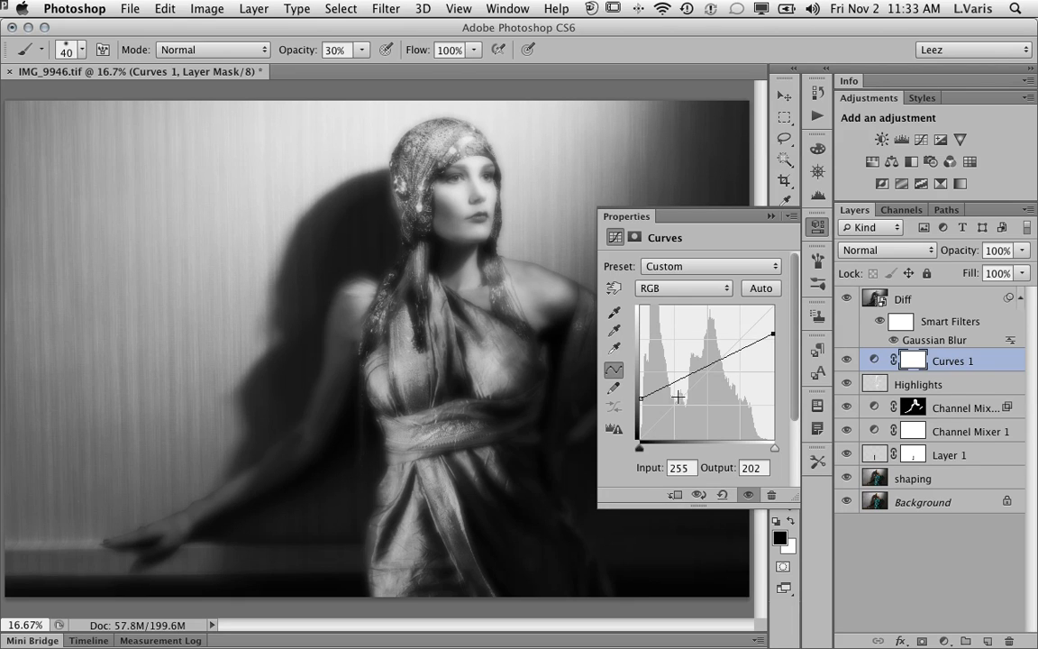
pyautogui.moveTo(642, 398); pyautogui.dragTo(642, 401)
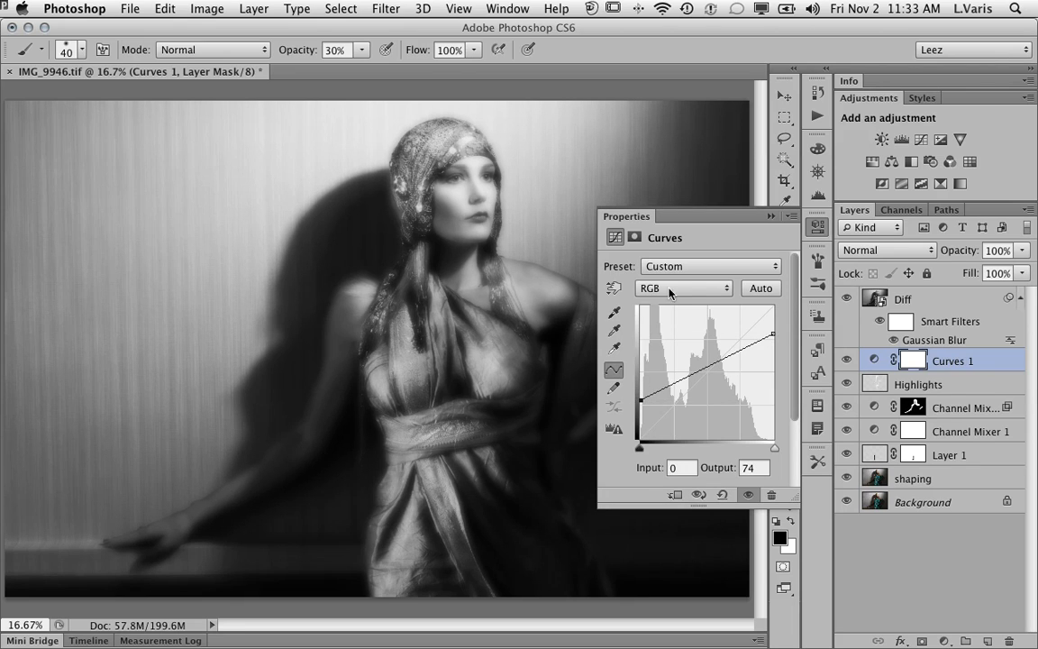
pyautogui.click(771, 215)
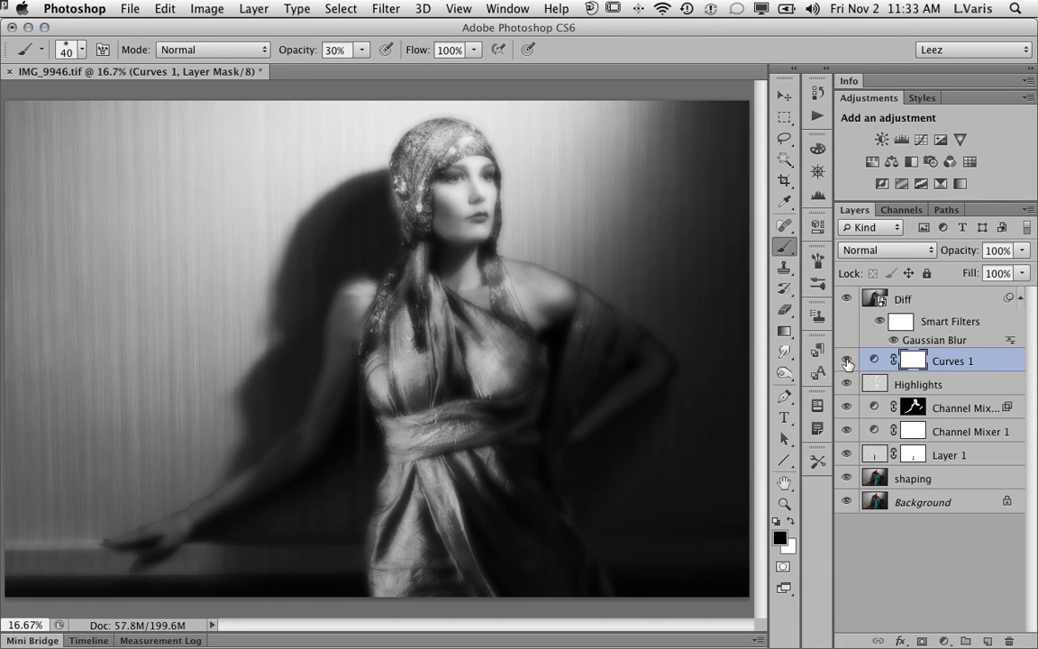
# Step: Toggle the visibility of the Curves 1 and Diff layers to compare the image with and without them
pyautogui.click(845, 362)
pyautogui.click(845, 361)
pyautogui.click(845, 362)
pyautogui.click(846, 362)
pyautogui.click(846, 298)
pyautogui.click(846, 360)
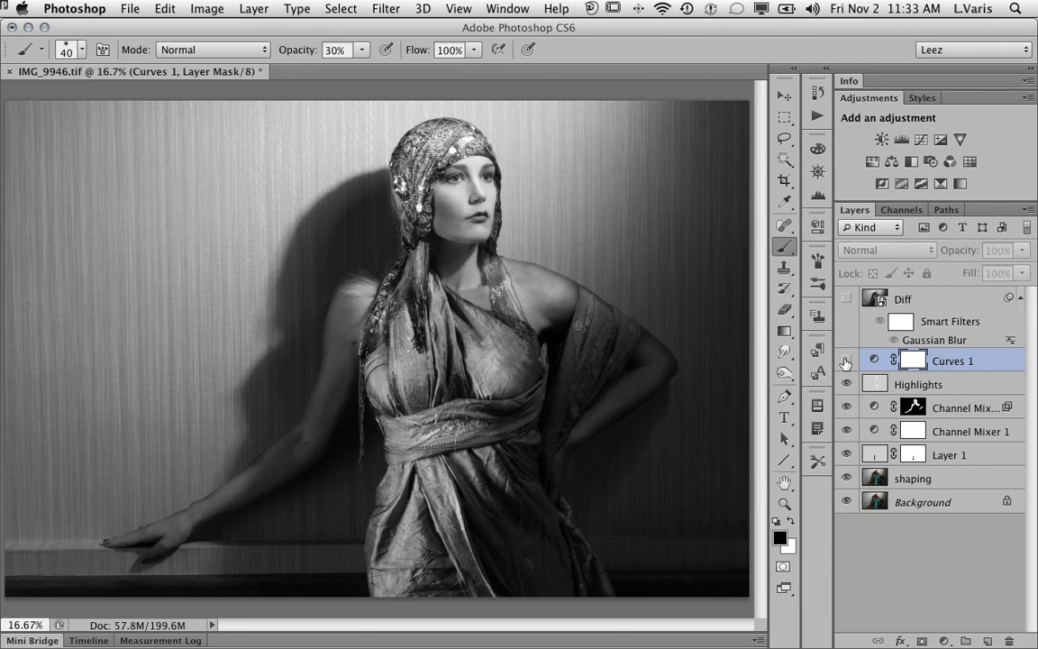
pyautogui.click(847, 298)
pyautogui.click(846, 361)
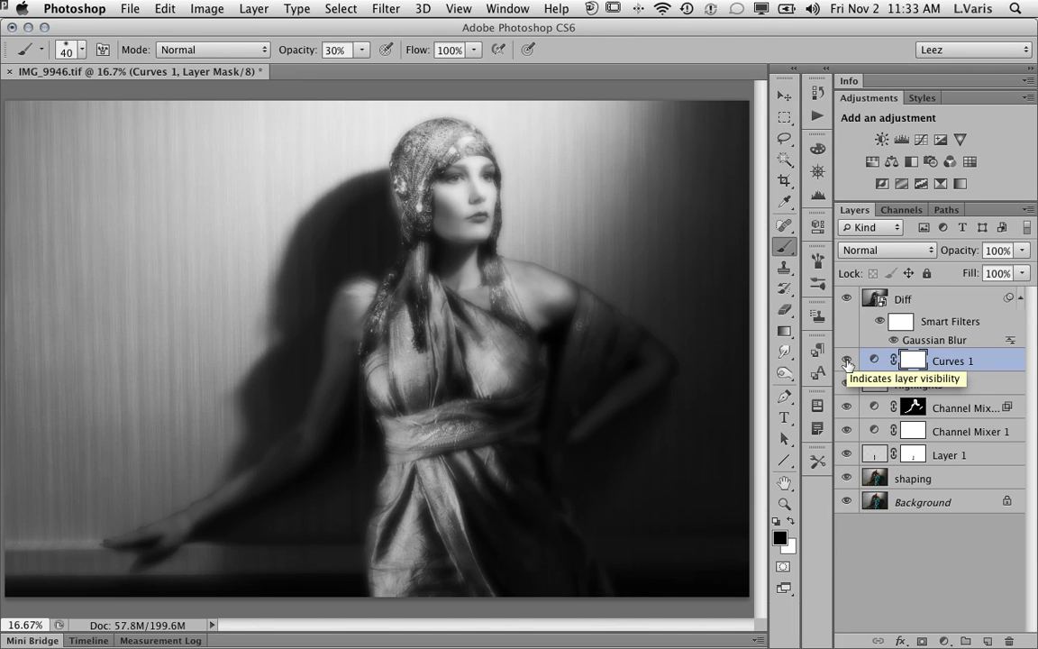
# Step: Raise the Diff layer's Gaussian Blur radius slightly above 26.1 pixels and set the layer's opacity to 80%
pyautogui.press('x')
pyautogui.click(874, 300)
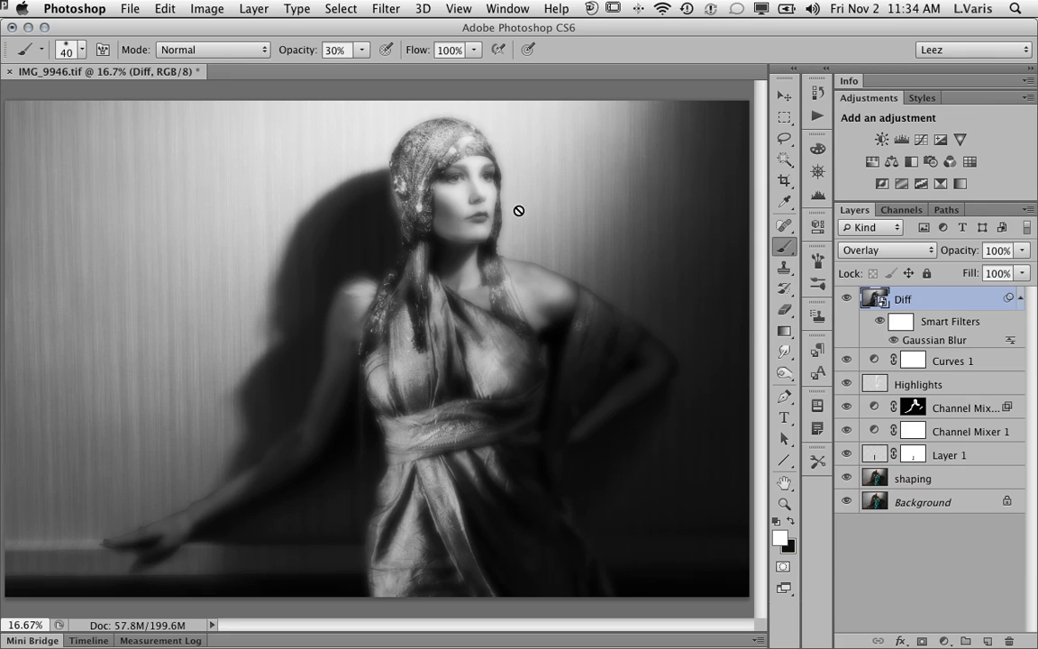
pyautogui.doubleClick(917, 344)
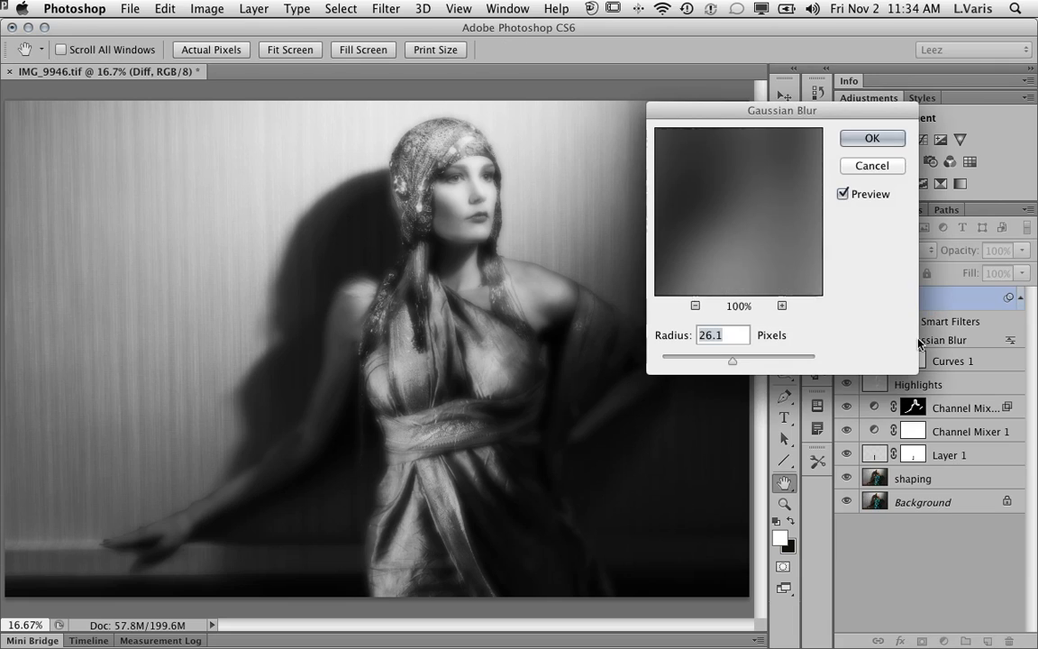
pyautogui.moveTo(734, 363)
pyautogui.mouseDown()
pyautogui.moveTo(719, 364)
pyautogui.moveTo(736, 364)
pyautogui.mouseUp()
pyautogui.click(852, 140)
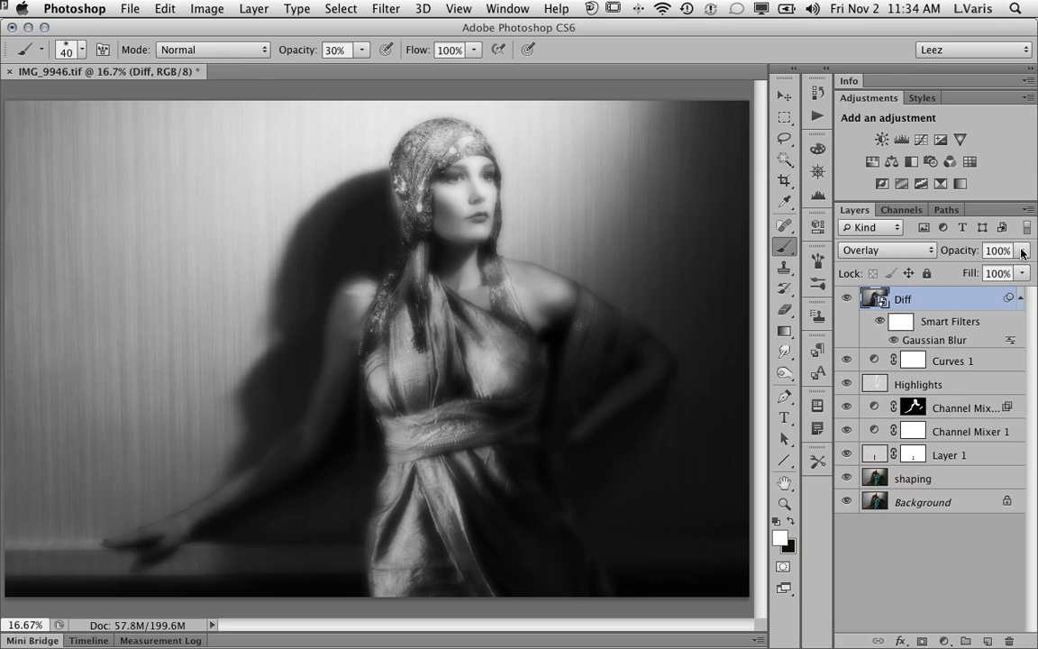
pyautogui.click(1022, 250)
pyautogui.moveTo(1023, 273); pyautogui.dragTo(1007, 273)
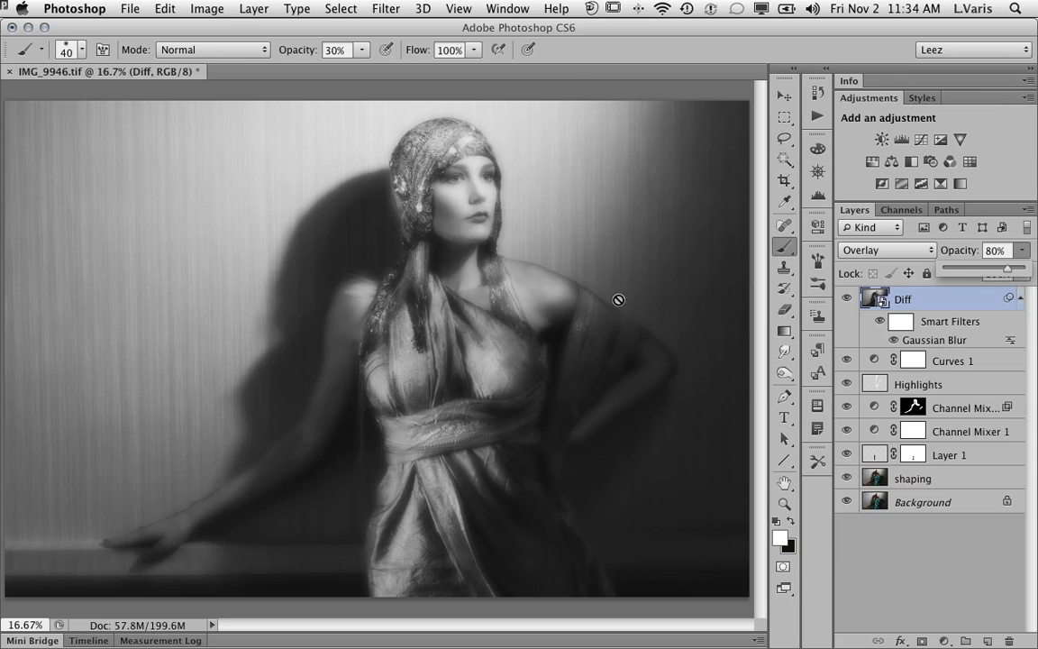
# Step: Reopen the Curves 1 adjustment and lower its black point output to about 44
pyautogui.doubleClick(874, 361)
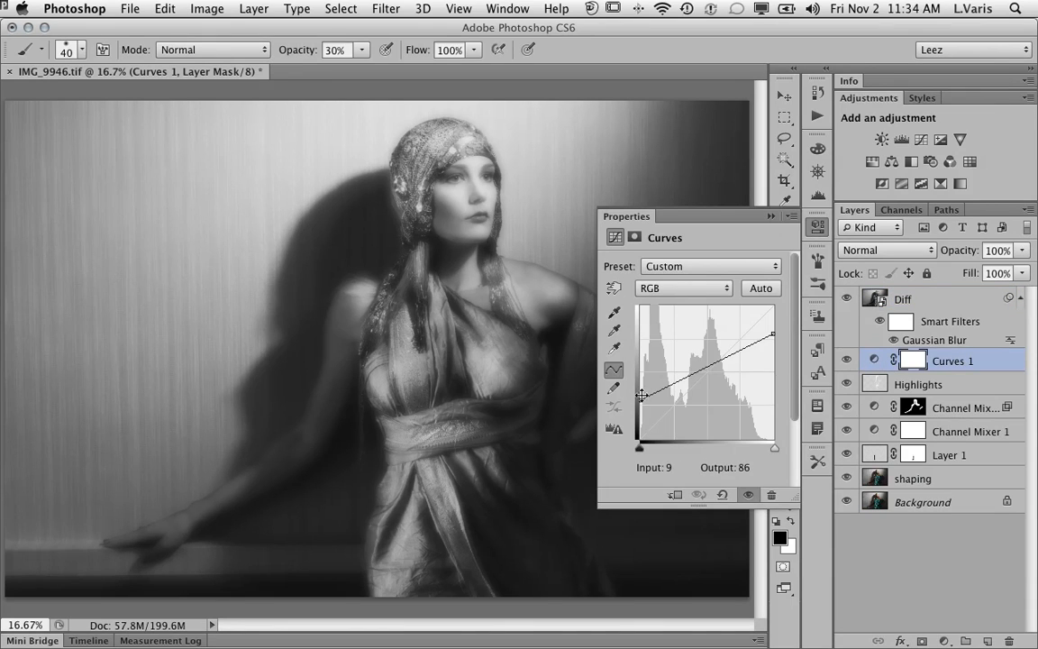
pyautogui.moveTo(638, 405); pyautogui.dragTo(637, 414)
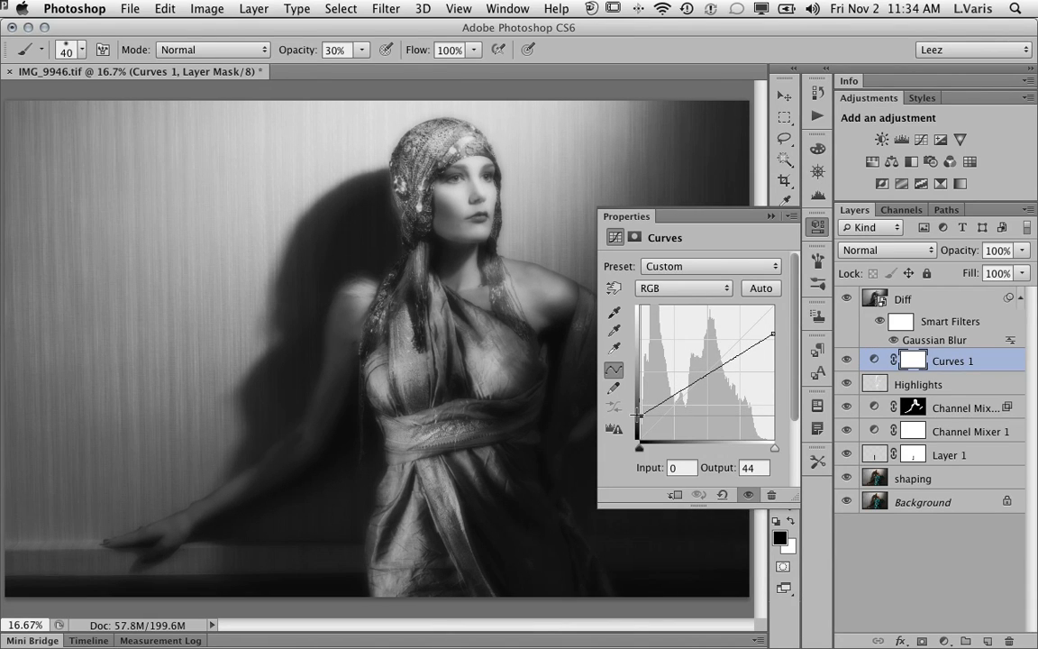
pyautogui.moveTo(638, 414); pyautogui.dragTo(638, 414)
pyautogui.click(772, 216)
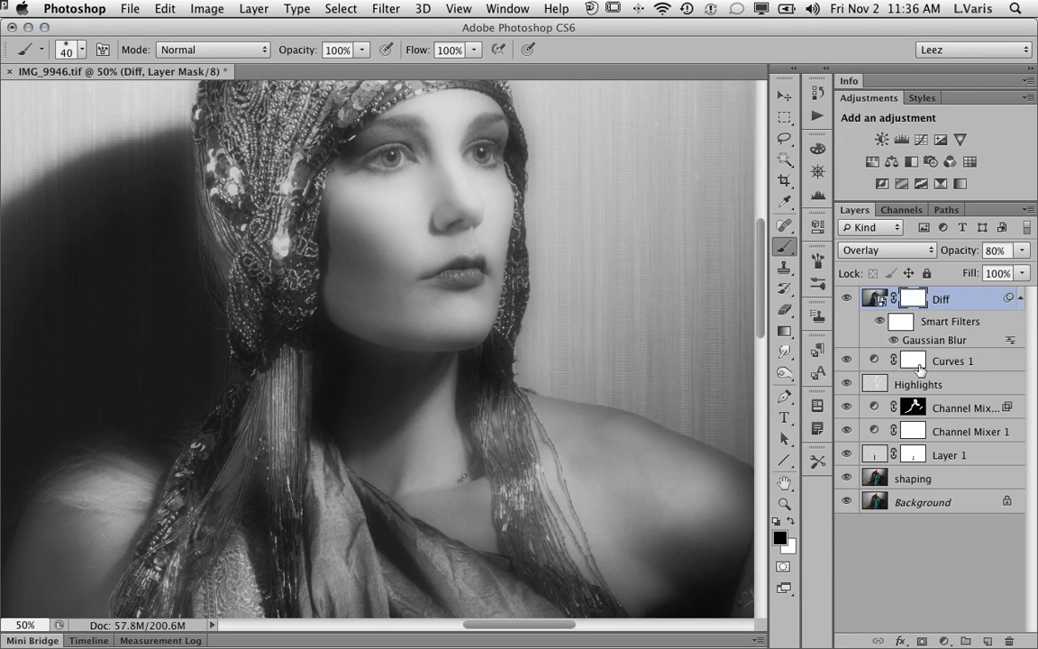
# Step: Group the Diff and Curves 1 layers into a new group named diffusion
pyautogui.keyDown('shift'); pyautogui.click(915, 361); pyautogui.keyUp('shift')
pyautogui.keyDown('shift'); pyautogui.click(915, 362); pyautogui.keyUp('shift')
pyautogui.keyDown('shift'); pyautogui.click(985, 361); pyautogui.keyUp('shift')
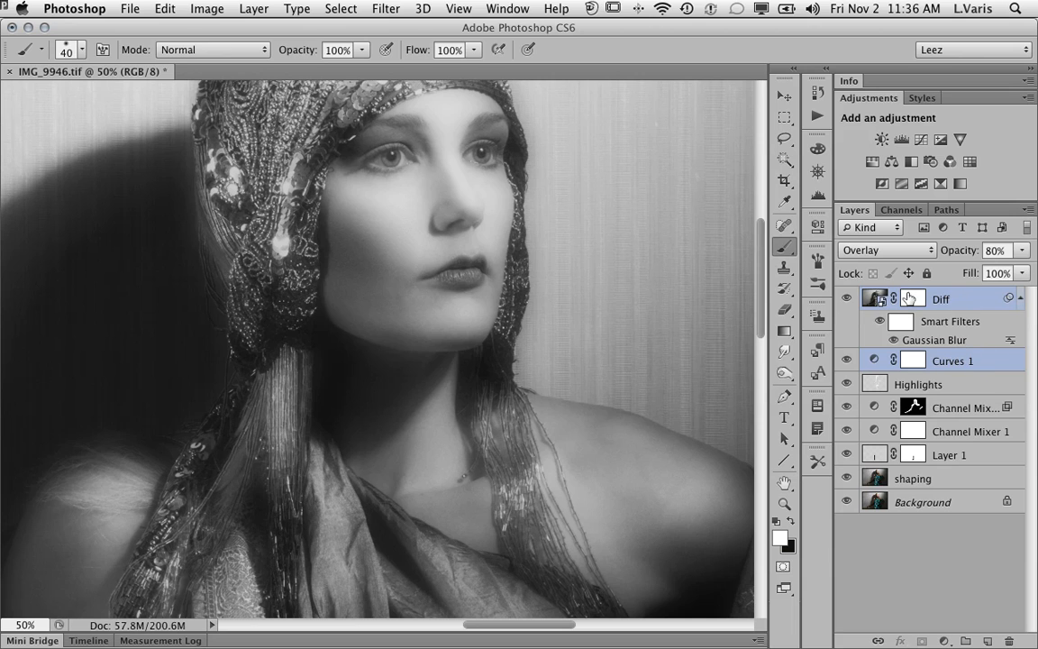
pyautogui.click(1027, 211)
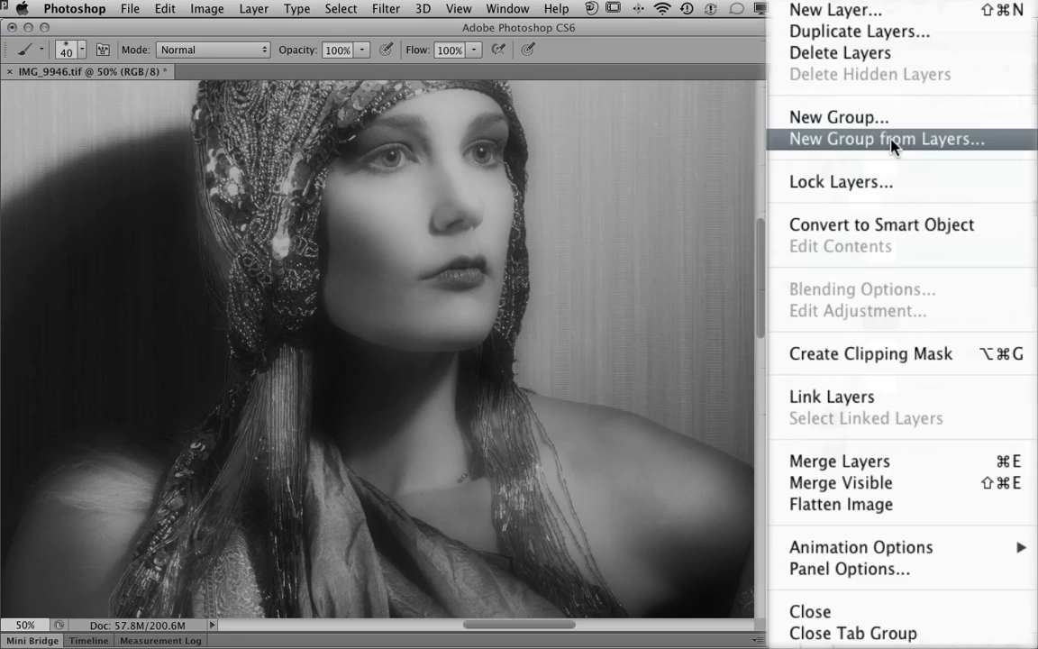
pyautogui.click(1003, 147)
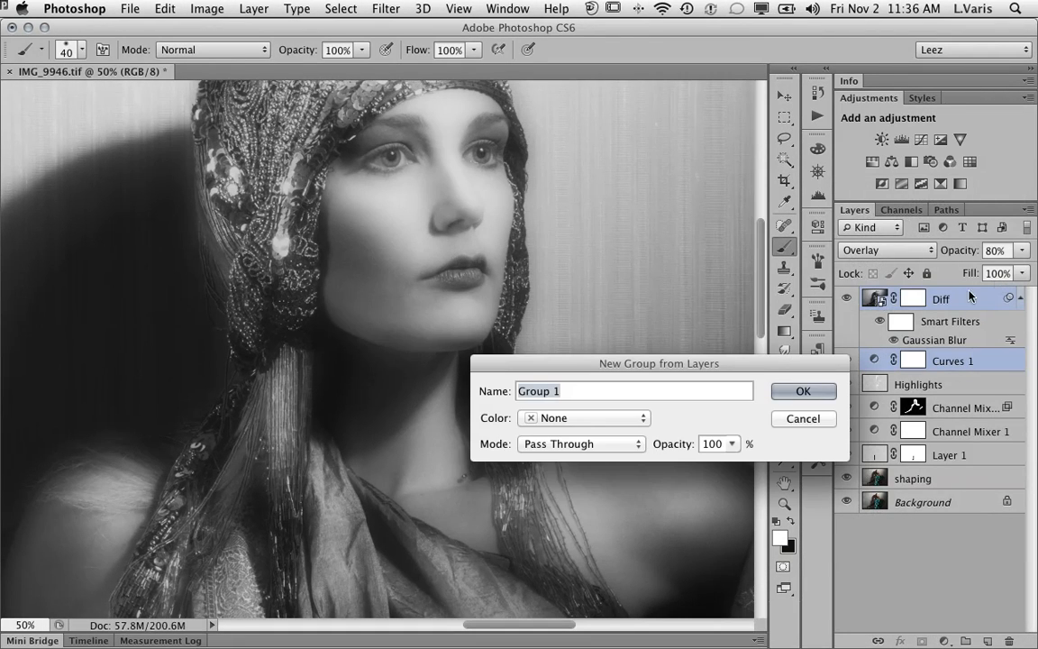
pyautogui.write('diffiu')
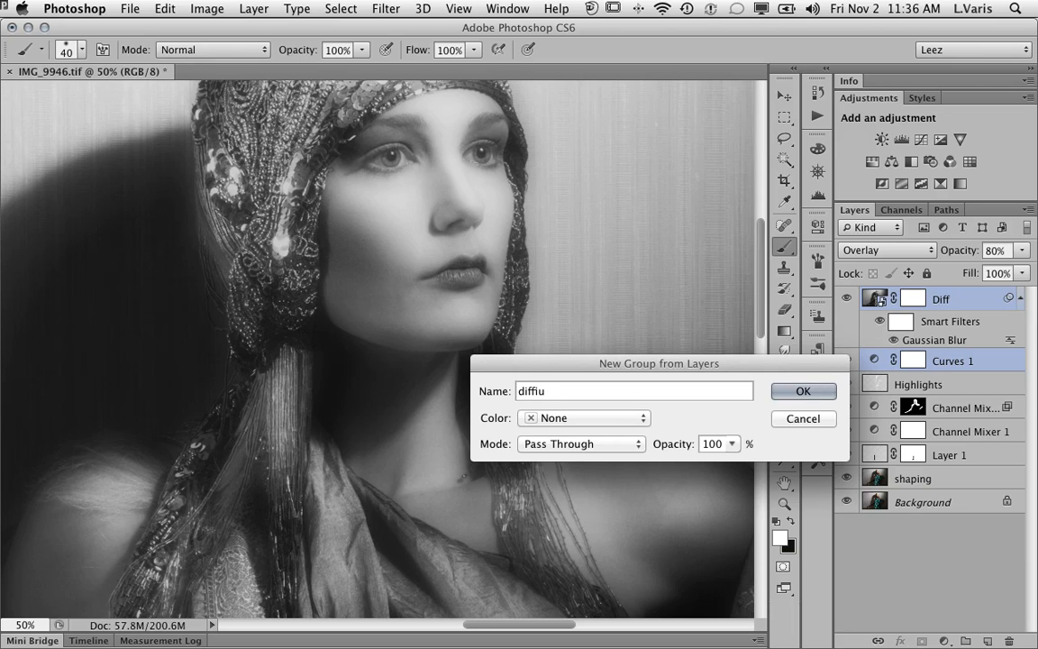
pyautogui.write('sian')
pyautogui.press('BackSpace')
pyautogui.press('BackSpace')
pyautogui.write('on')
pyautogui.click(788, 393)
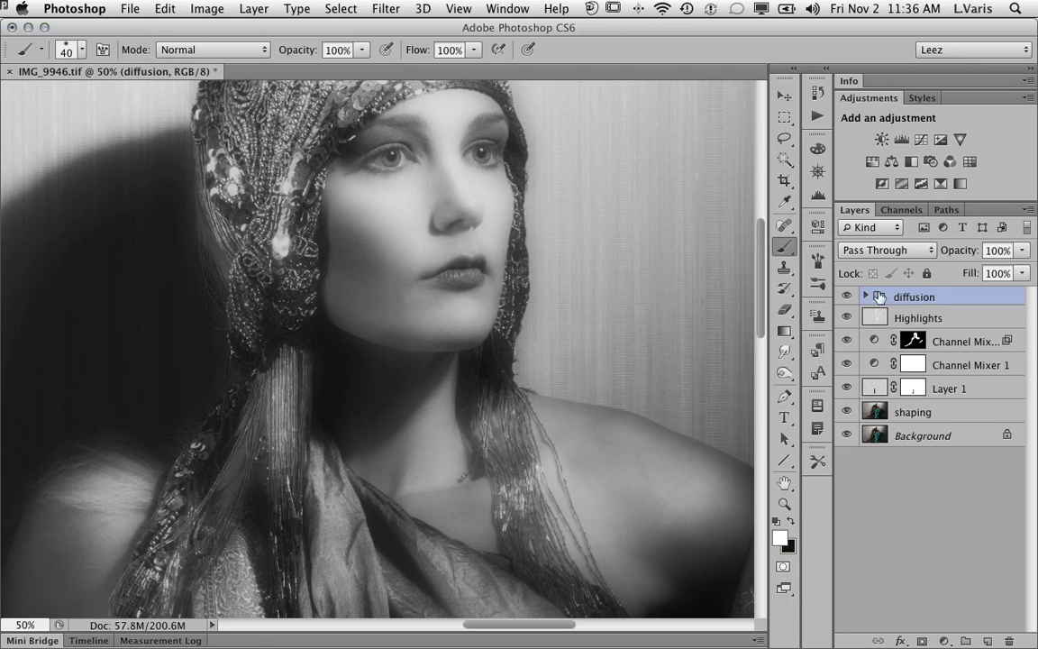
# Step: Check the contents of the diffusion group, collapse it and add a white layer mask to it
pyautogui.click(865, 297)
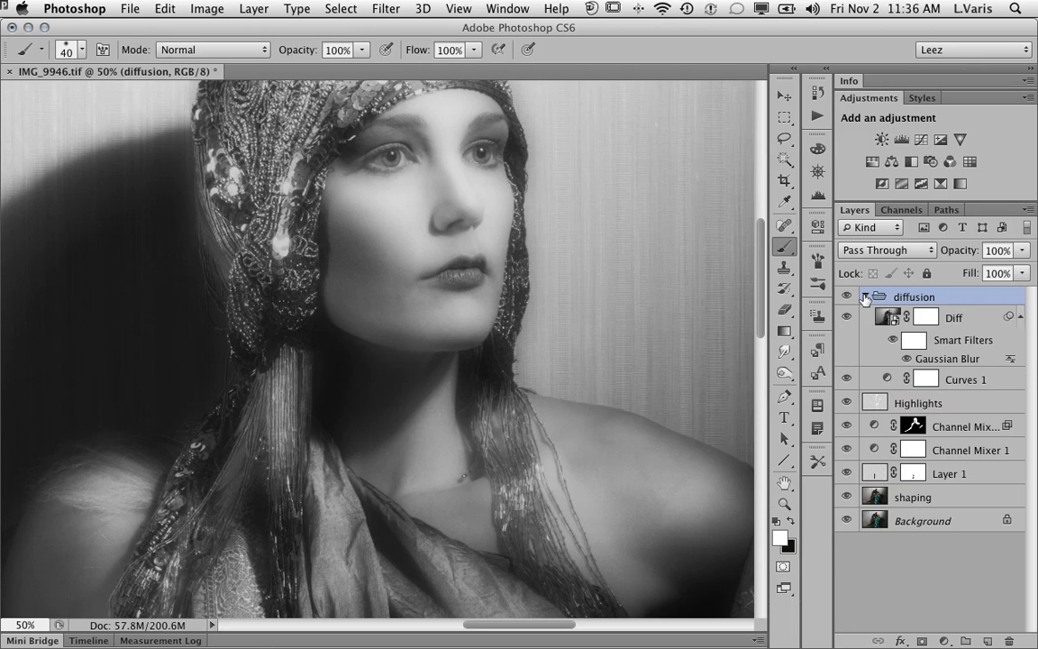
pyautogui.click(866, 298)
pyautogui.click(865, 298)
pyautogui.click(866, 298)
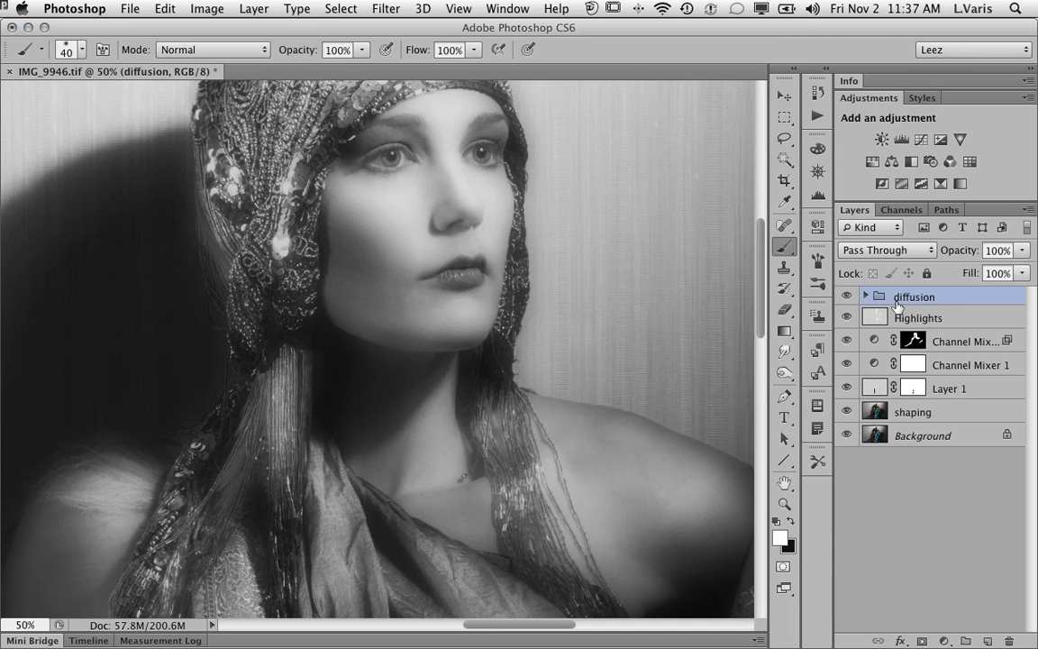
pyautogui.click(922, 641)
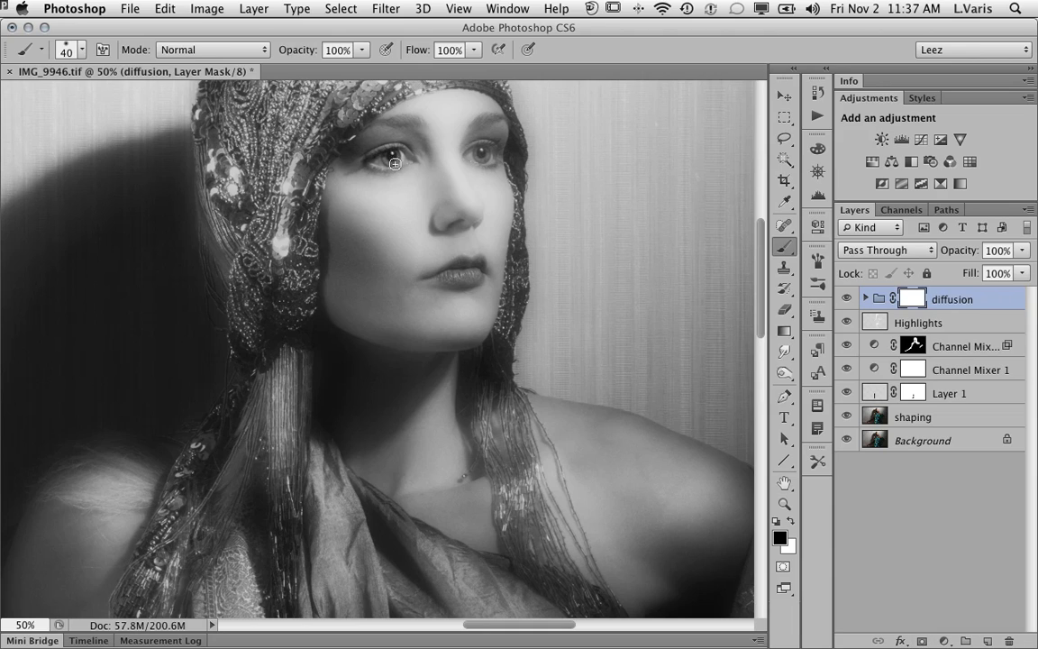
# Step: Paint black on the diffusion group's mask over both eyes and the lips to bring back their sharpness
pyautogui.moveTo(395, 150); pyautogui.dragTo(389, 163)
pyautogui.moveTo(477, 150)
pyautogui.mouseDown()
pyautogui.moveTo(488, 144)
pyautogui.moveTo(499, 161)
pyautogui.moveTo(470, 153)
pyautogui.mouseUp()
pyautogui.moveTo(478, 268)
pyautogui.mouseDown()
pyautogui.moveTo(435, 276)
pyautogui.moveTo(479, 277)
pyautogui.moveTo(482, 263)
pyautogui.mouseUp()
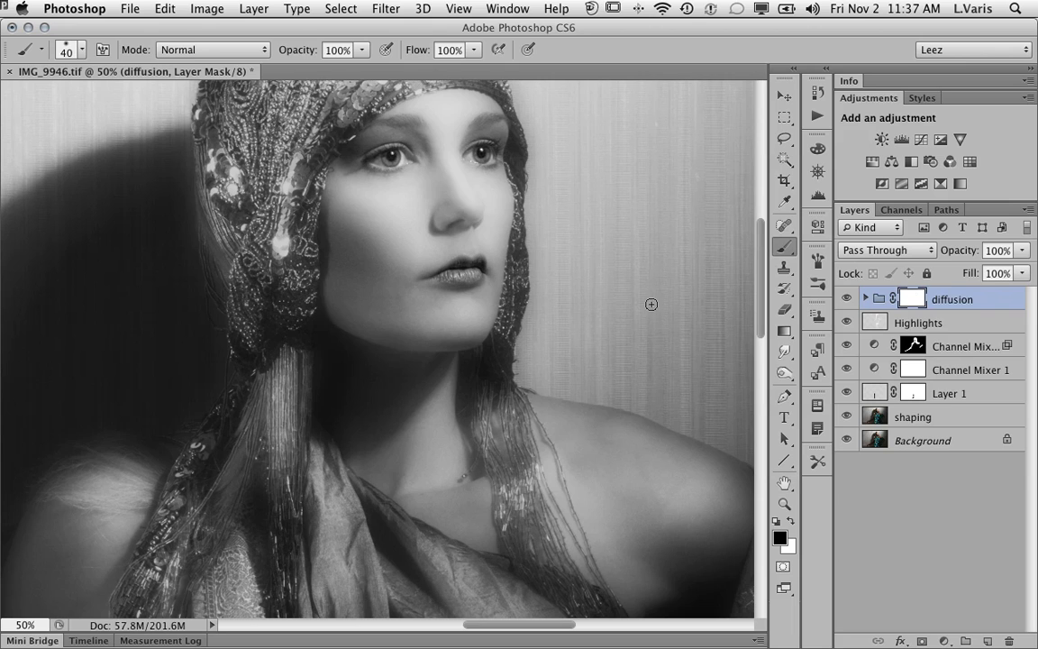
pyautogui.keyDown('alt'); pyautogui.click(403, 316); pyautogui.keyUp('alt')
pyautogui.keyDown('alt'); pyautogui.click(413, 369); pyautogui.keyUp('alt')
pyautogui.keyDown('alt'); pyautogui.click(418, 360); pyautogui.keyUp('alt')
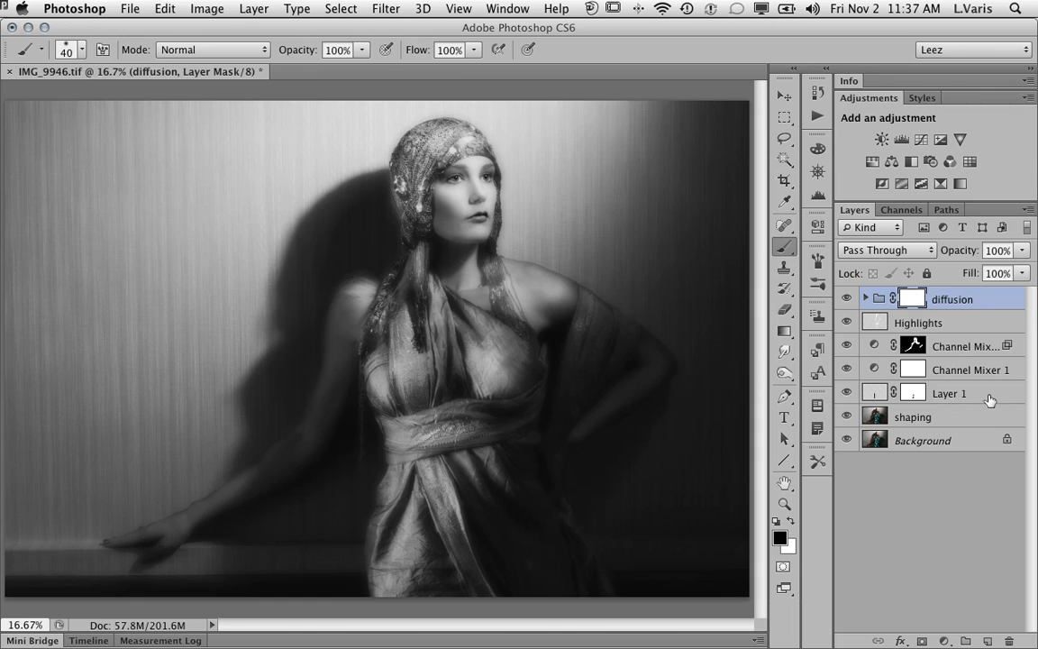
# Step: Create a new layer above the diffusion group, set its blend mode to Multiply and make black the foreground color
pyautogui.click(989, 641)
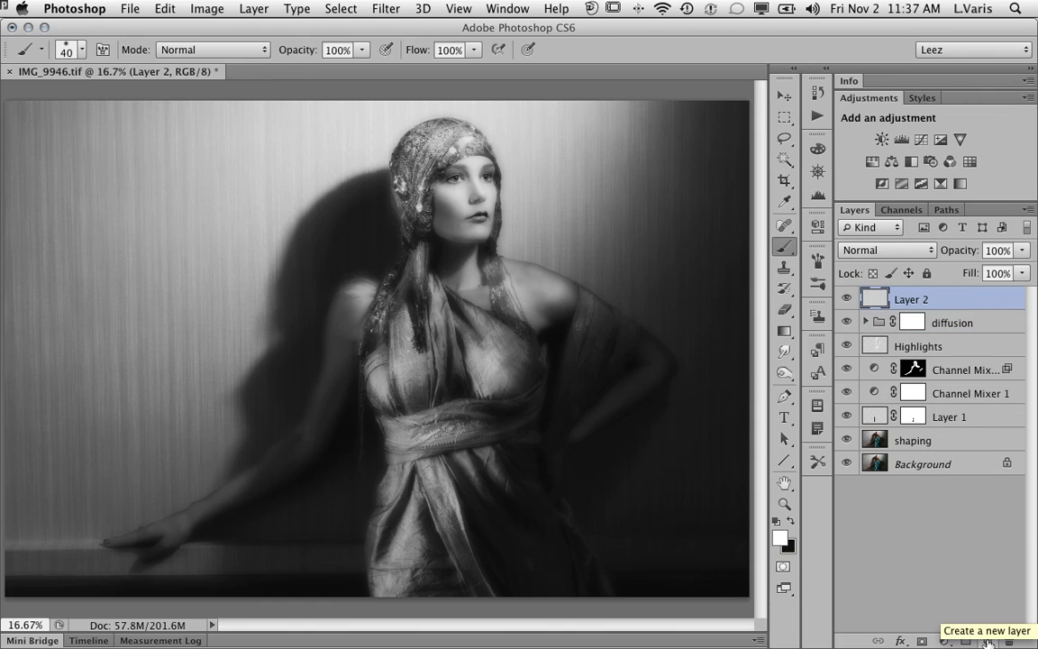
pyautogui.press('x')
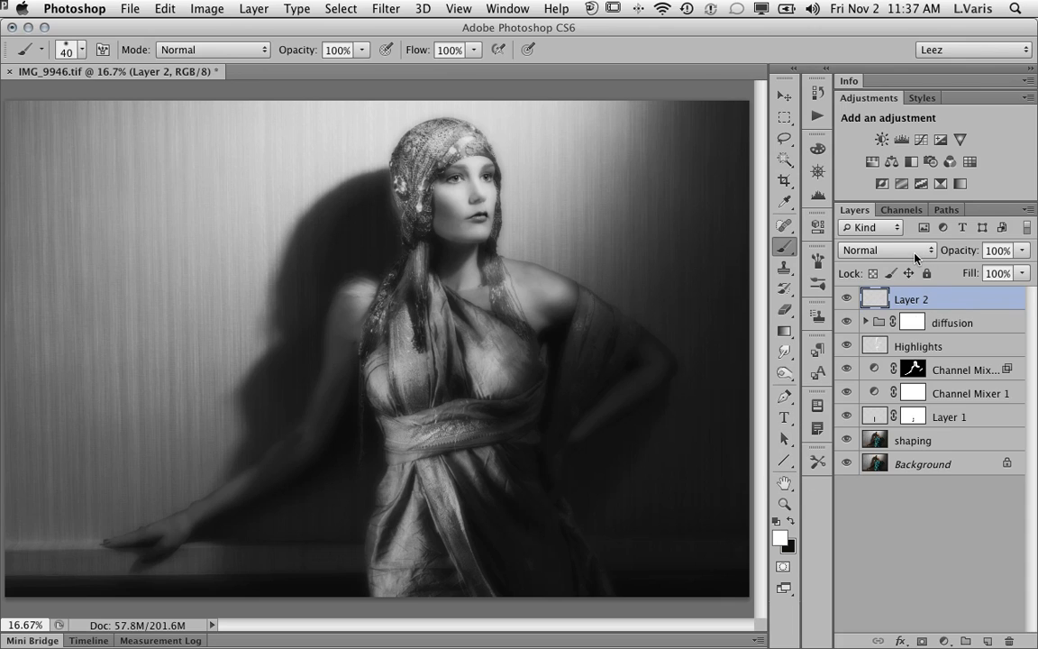
pyautogui.click(914, 256)
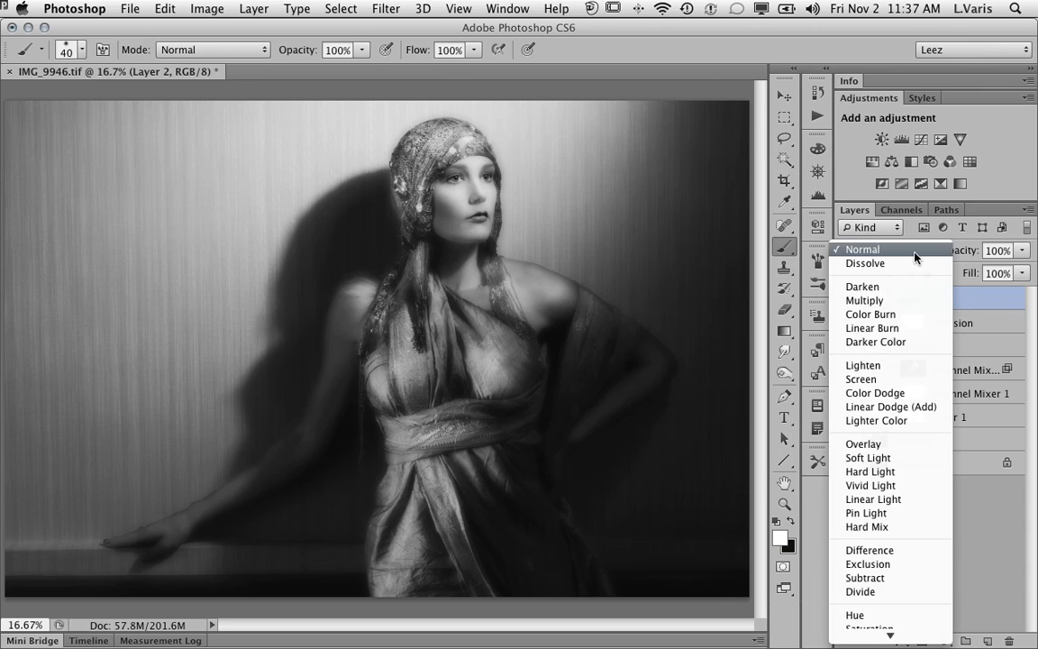
pyautogui.click(909, 301)
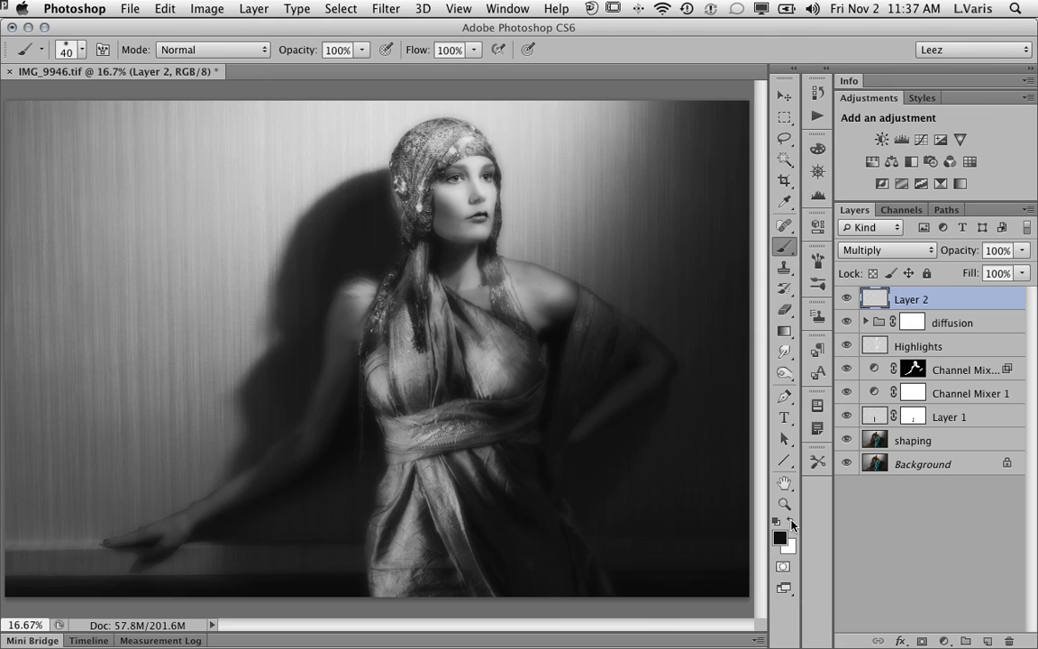
pyautogui.press('x')
# Step: Set up the Gradient tool with the black foreground-to-transparent linear gradient at 20% opacity
pyautogui.click(785, 332)
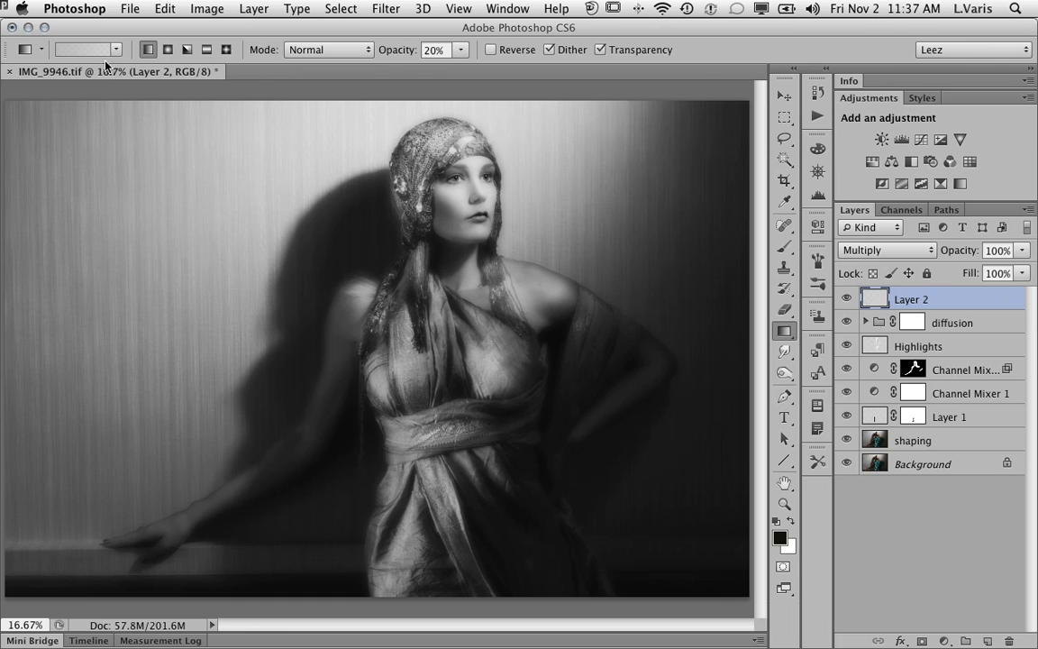
pyautogui.click(461, 50)
pyautogui.moveTo(467, 77); pyautogui.dragTo(541, 68)
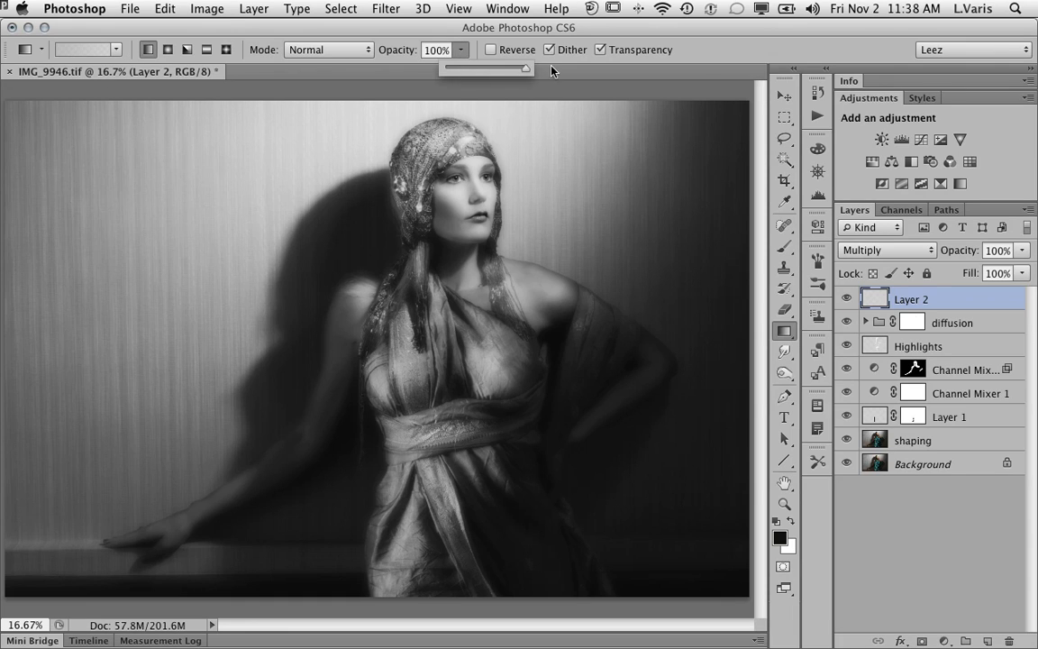
pyautogui.click(116, 49)
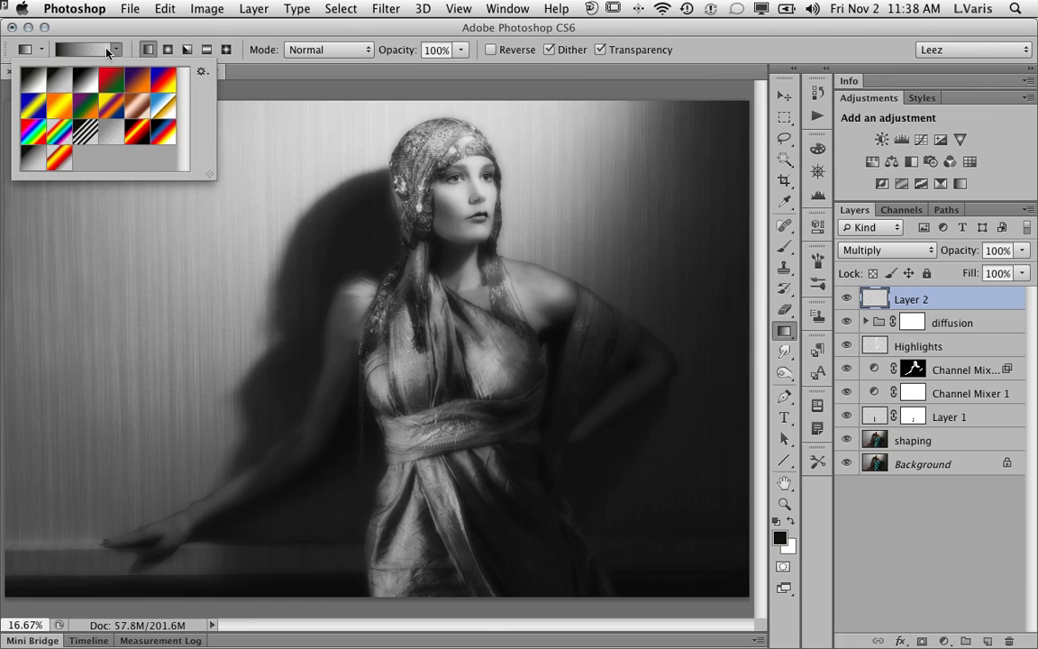
pyautogui.click(58, 82)
pyautogui.click(460, 51)
pyautogui.moveTo(459, 67); pyautogui.dragTo(398, 71)
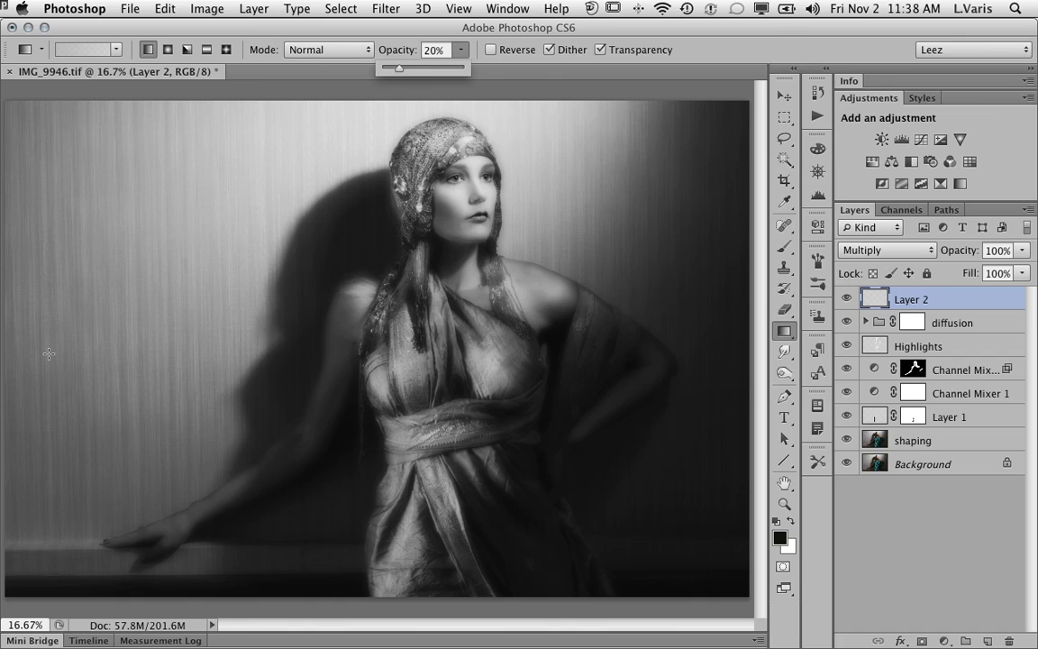
# Step: Darken the wall on Layer 2 with repeated short gradients running inward from the upper-left corner, the left edge and the top edge
pyautogui.moveTo(145, 108); pyautogui.dragTo(286, 284)
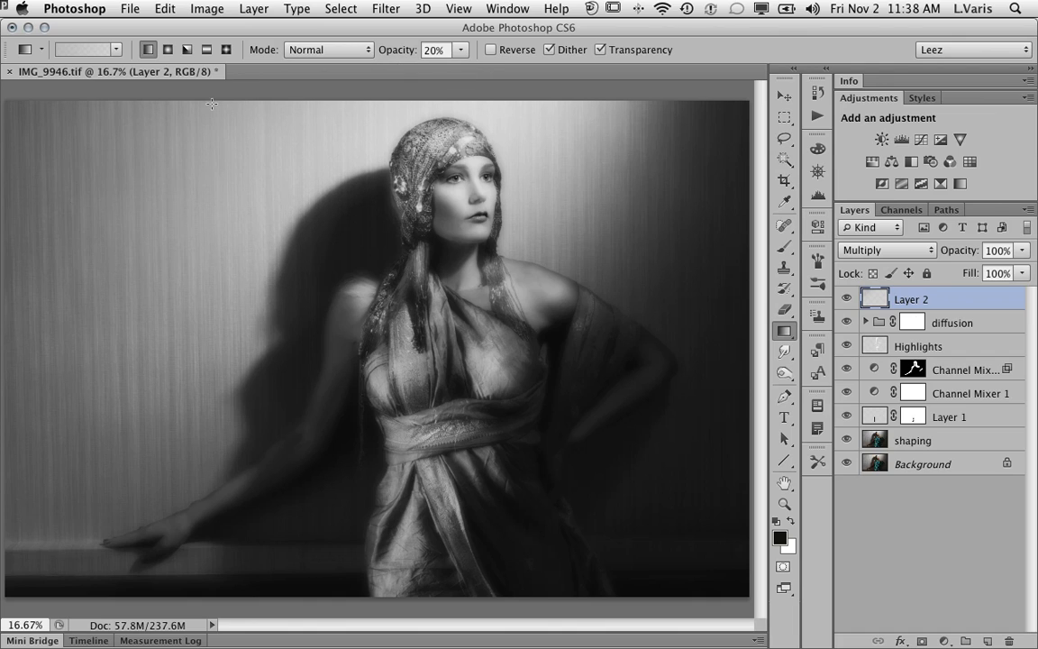
pyautogui.moveTo(225, 135); pyautogui.dragTo(200, 169)
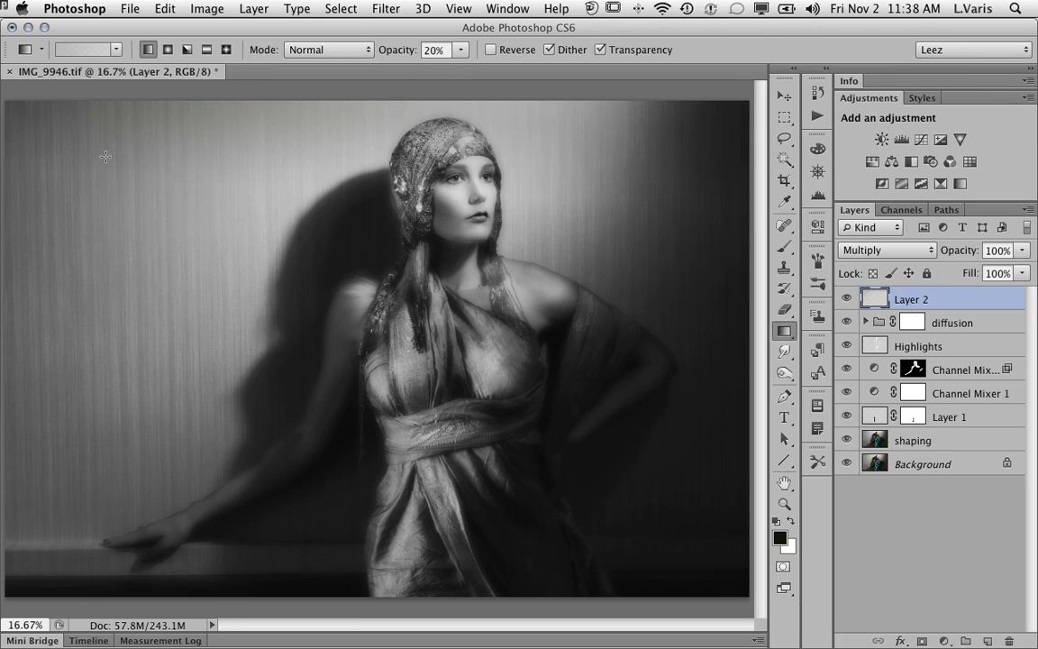
pyautogui.moveTo(133, 132); pyautogui.dragTo(271, 249)
pyautogui.moveTo(15, 303); pyautogui.dragTo(171, 303)
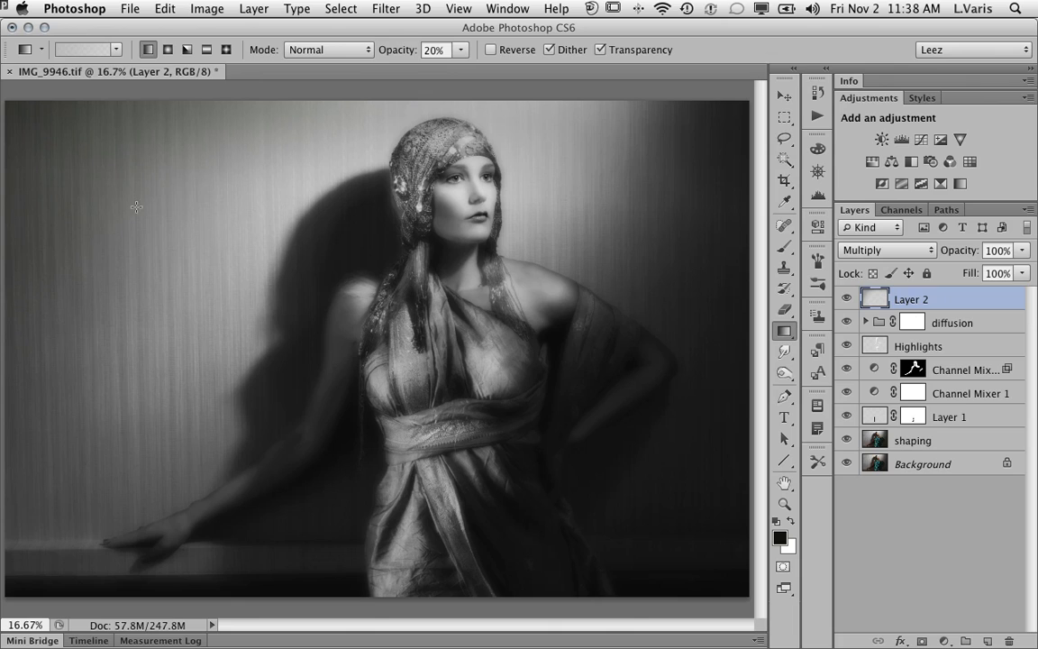
pyautogui.moveTo(267, 113); pyautogui.dragTo(290, 180)
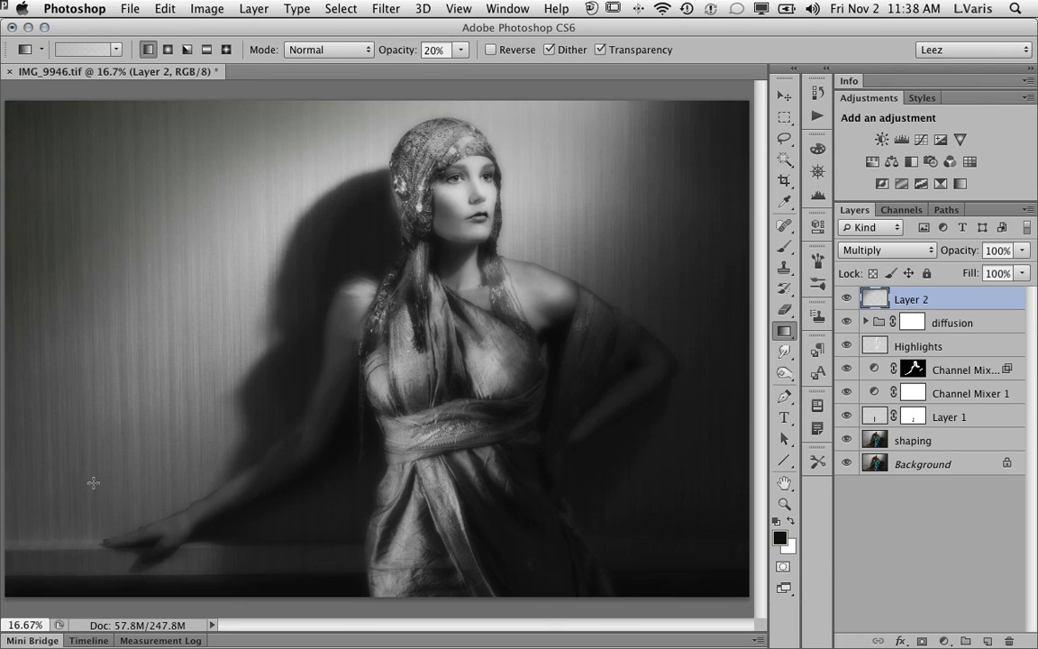
pyautogui.moveTo(9, 470); pyautogui.dragTo(178, 457)
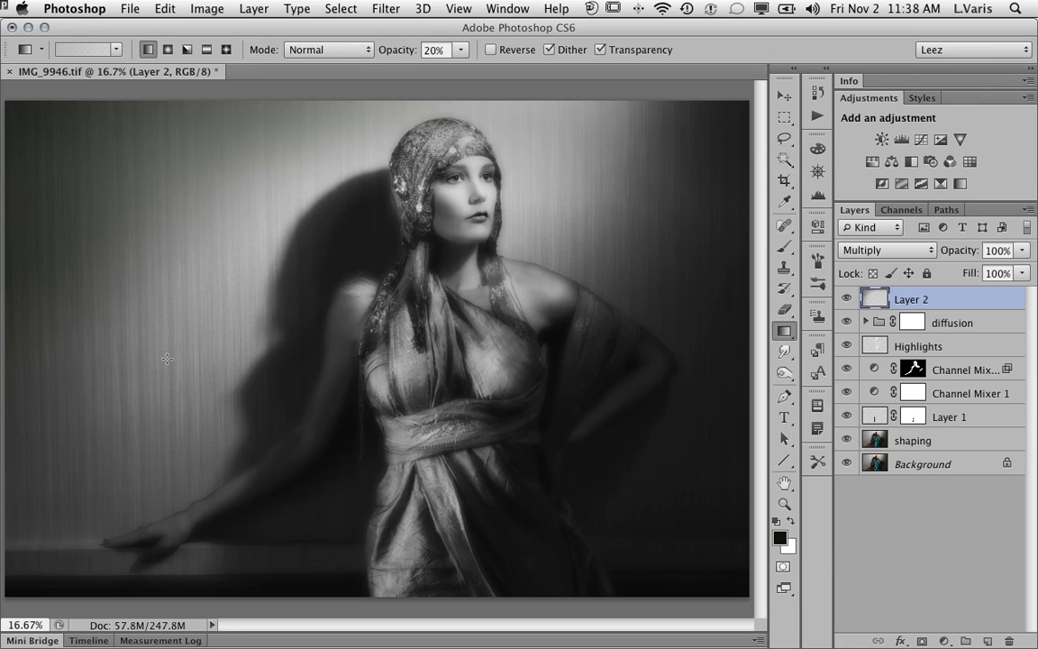
pyautogui.moveTo(194, 97); pyautogui.dragTo(226, 151)
pyautogui.moveTo(328, 168); pyautogui.dragTo(306, 213)
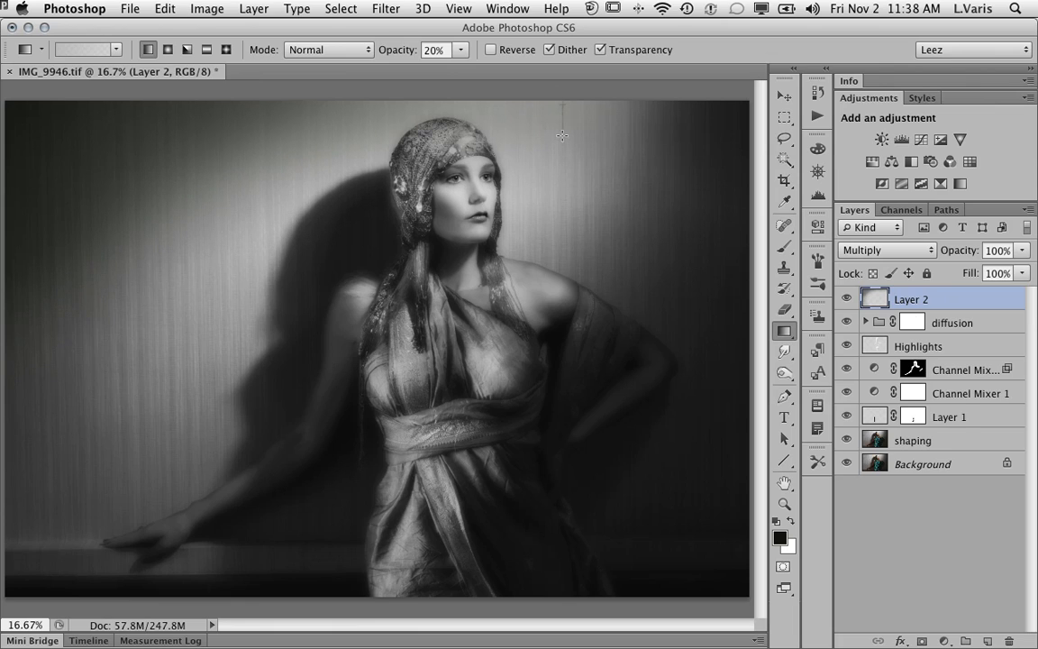
pyautogui.moveTo(561, 164); pyautogui.dragTo(562, 168)
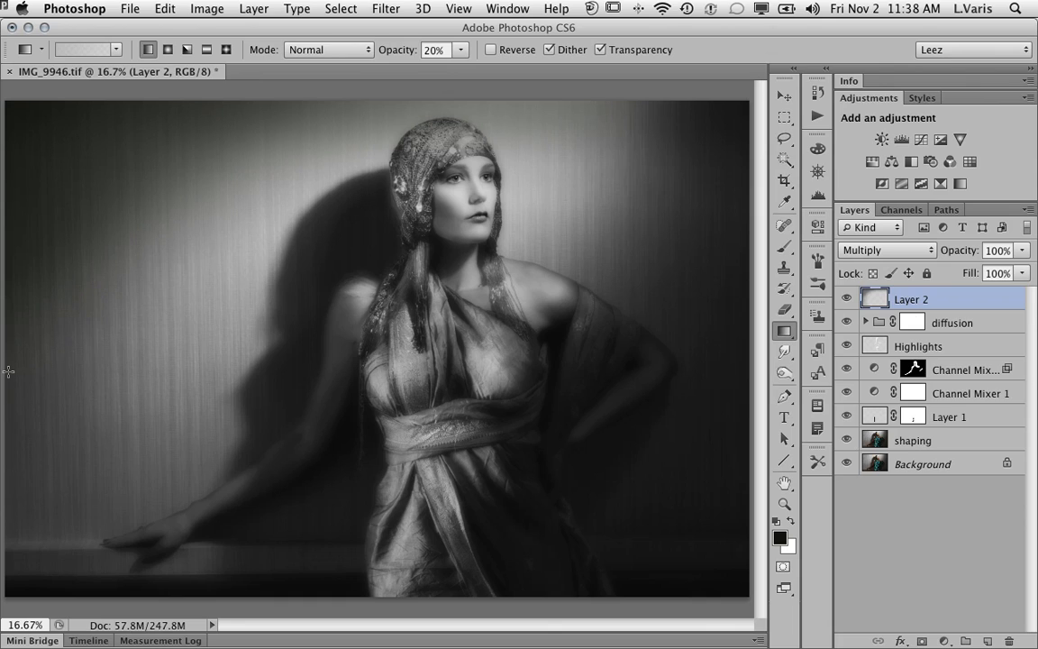
pyautogui.moveTo(8, 371); pyautogui.dragTo(155, 332)
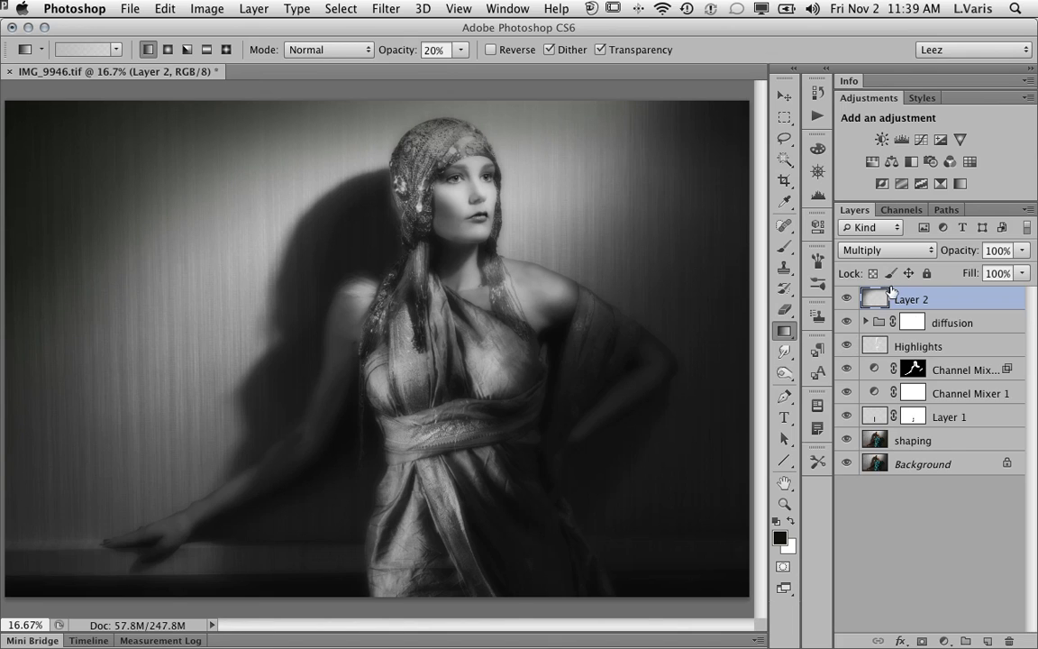
# Step: Compare the portrait with and without the edge darkening on Layer 2
pyautogui.click(848, 299)
pyautogui.click(847, 300)
pyautogui.click(847, 300)
pyautogui.click(847, 300)
pyautogui.click(848, 300)
pyautogui.click(847, 301)
# Step: Add a white layer mask to Layer 2 and paint black over the headscarf with a 250-pixel brush to brighten it again
pyautogui.click(922, 641)
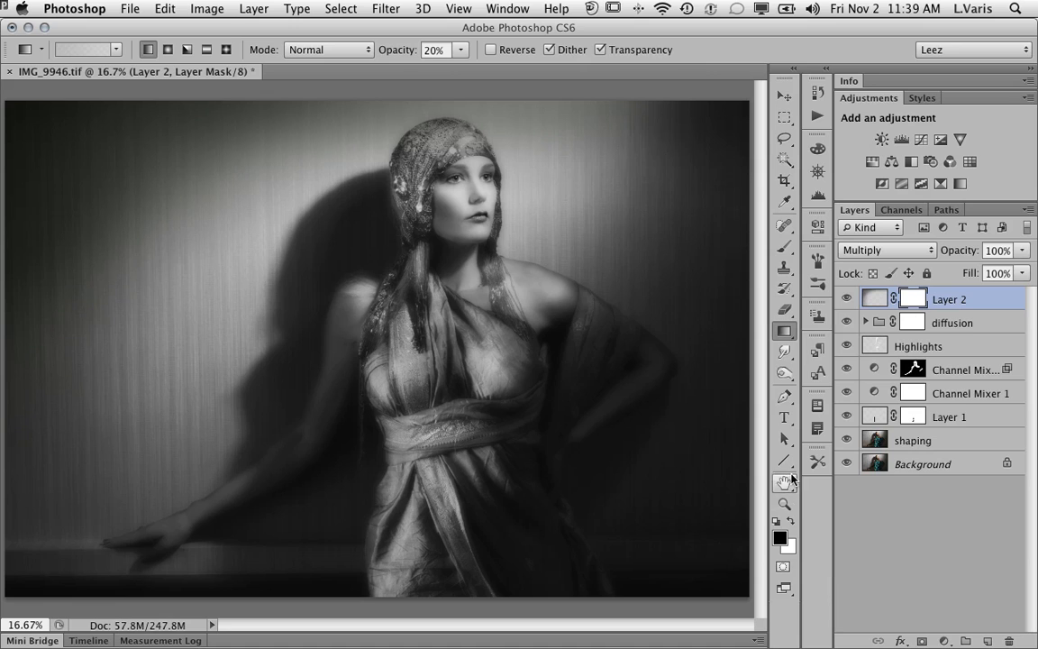
pyautogui.click(783, 246)
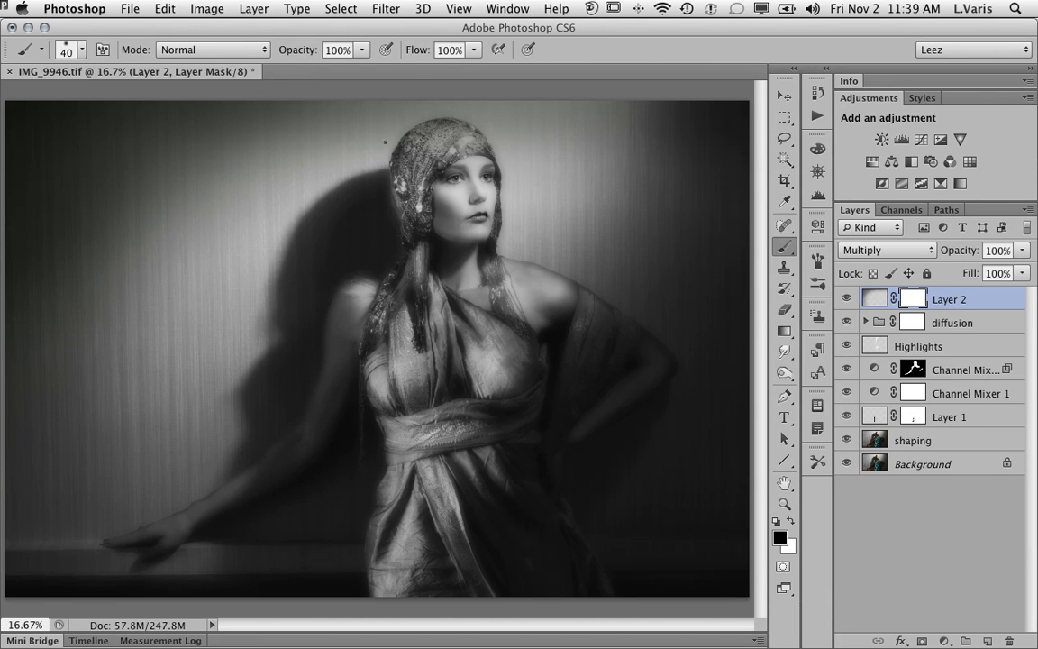
pyautogui.keyDown('super'); pyautogui.click(457, 184); pyautogui.keyUp('super')
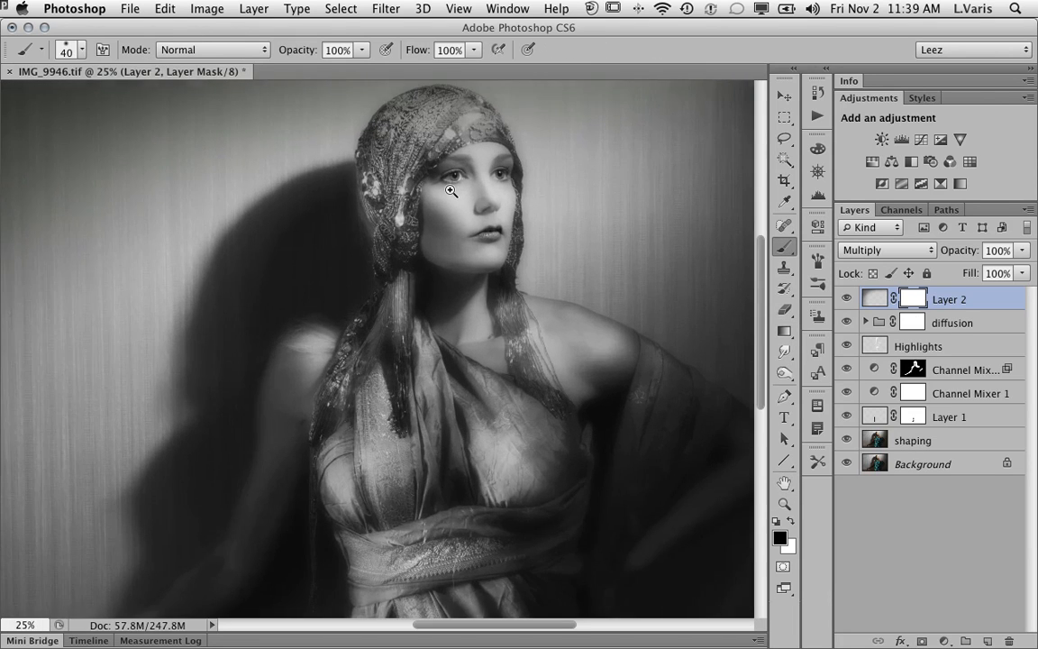
pyautogui.keyDown('super'); pyautogui.click(450, 189); pyautogui.keyUp('super')
pyautogui.moveTo(448, 189); pyautogui.dragTo(430, 269)
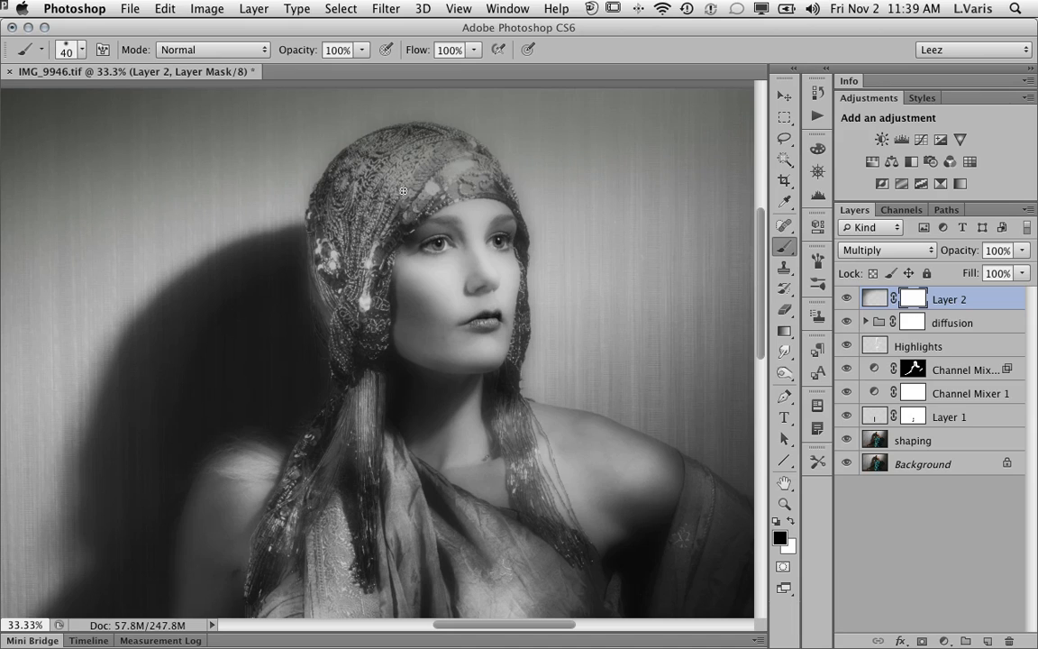
pyautogui.press(']')
pyautogui.press(']')
pyautogui.press(']')
pyautogui.press(']')
pyautogui.press(']')
pyautogui.press(']')
pyautogui.press(']')
pyautogui.press(']')
pyautogui.press(']')
pyautogui.press(']')
pyautogui.moveTo(387, 184)
pyautogui.mouseDown()
pyautogui.moveTo(428, 175)
pyautogui.moveTo(459, 187)
pyautogui.moveTo(429, 169)
pyautogui.moveTo(403, 179)
pyautogui.moveTo(418, 165)
pyautogui.moveTo(393, 166)
pyautogui.moveTo(369, 191)
pyautogui.moveTo(365, 219)
pyautogui.moveTo(370, 174)
pyautogui.moveTo(360, 183)
pyautogui.moveTo(345, 205)
pyautogui.moveTo(366, 279)
pyautogui.moveTo(407, 208)
pyautogui.moveTo(441, 217)
pyautogui.moveTo(437, 196)
pyautogui.moveTo(461, 187)
pyautogui.moveTo(471, 199)
pyautogui.moveTo(467, 184)
pyautogui.moveTo(482, 198)
pyautogui.moveTo(490, 253)
pyautogui.moveTo(464, 235)
pyautogui.moveTo(441, 266)
pyautogui.moveTo(410, 267)
pyautogui.moveTo(410, 251)
pyautogui.moveTo(390, 244)
pyautogui.moveTo(382, 308)
pyautogui.moveTo(378, 300)
pyautogui.moveTo(368, 321)
pyautogui.moveTo(384, 343)
pyautogui.moveTo(412, 221)
pyautogui.moveTo(423, 222)
pyautogui.moveTo(406, 193)
pyautogui.moveTo(440, 159)
pyautogui.moveTo(382, 169)
pyautogui.moveTo(356, 219)
pyautogui.mouseUp()
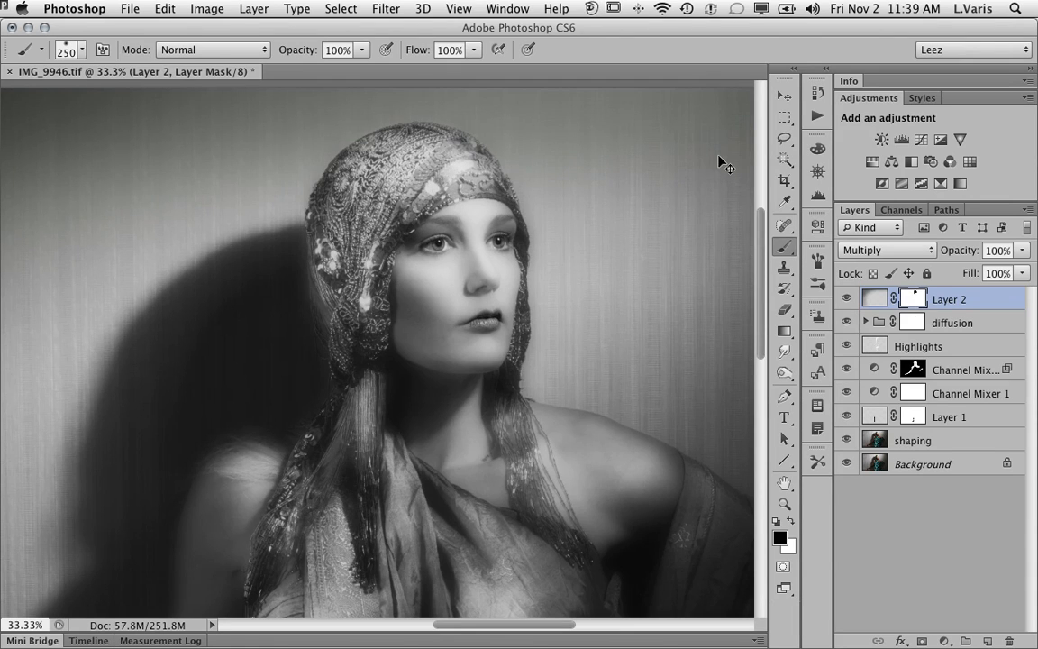
# Step: View the whole portrait and compare the retouched version with the original Background layer alone
pyautogui.press('super+minus')
pyautogui.press('super+minus')
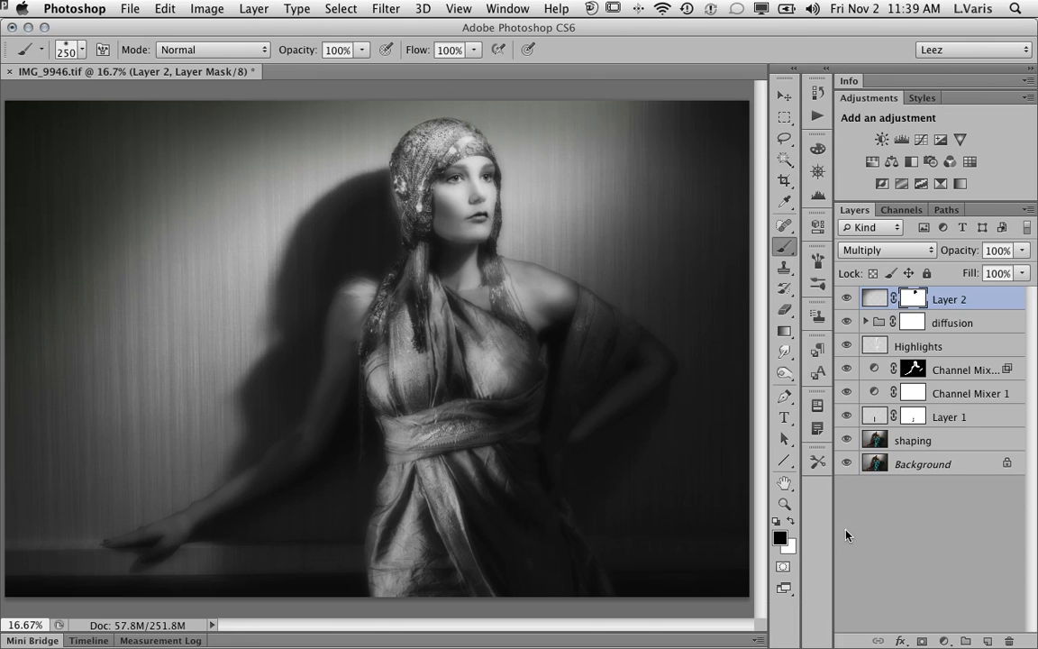
pyautogui.keyDown('alt'); pyautogui.click(847, 464); pyautogui.keyUp('alt')
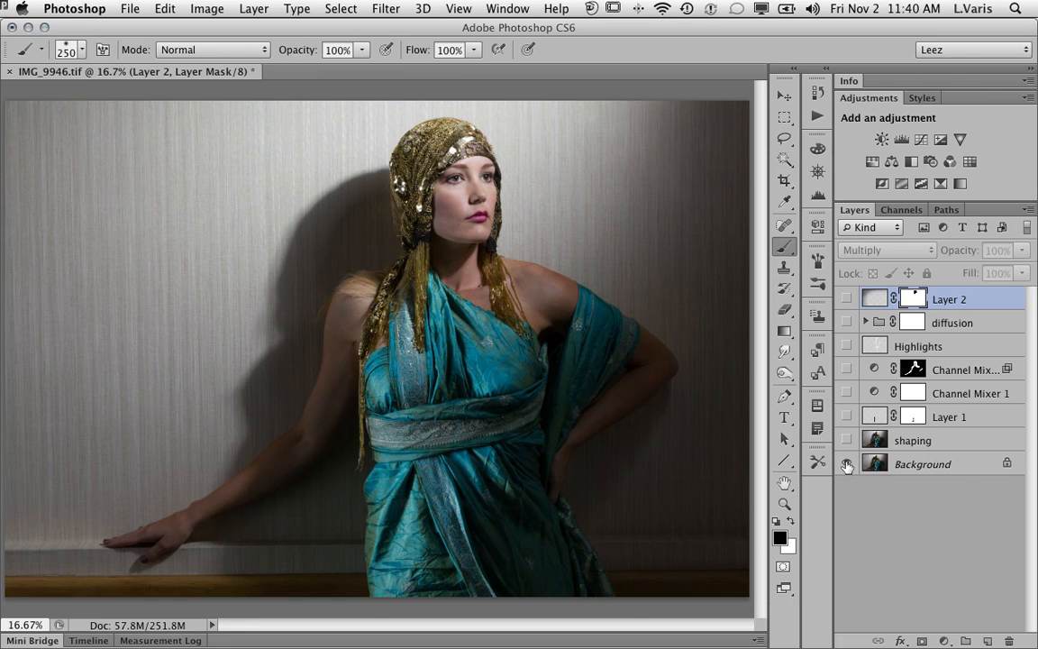
pyautogui.keyDown('alt'); pyautogui.click(847, 464); pyautogui.keyUp('alt')
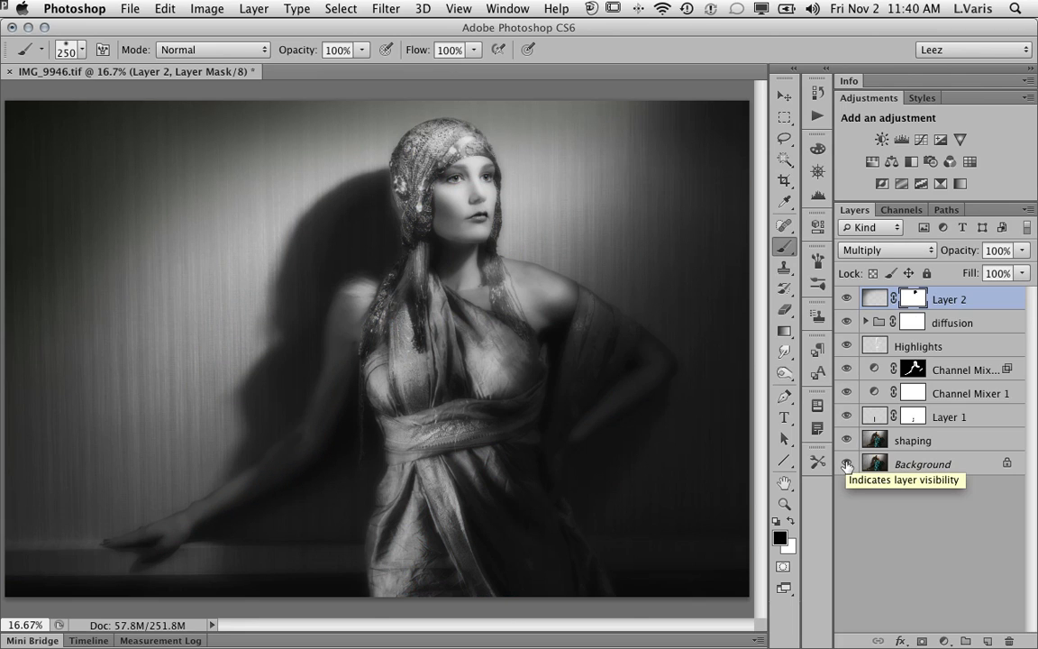
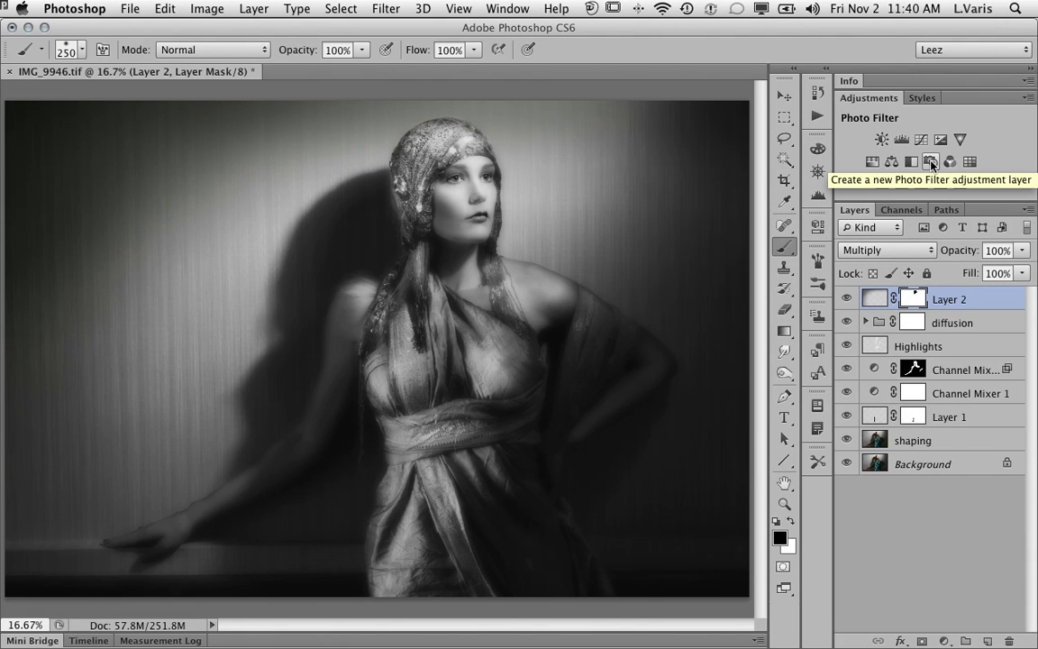
# Step: Add a Photo Filter adjustment layer above Layer 2 using the Sepia filter
pyautogui.click(932, 163)
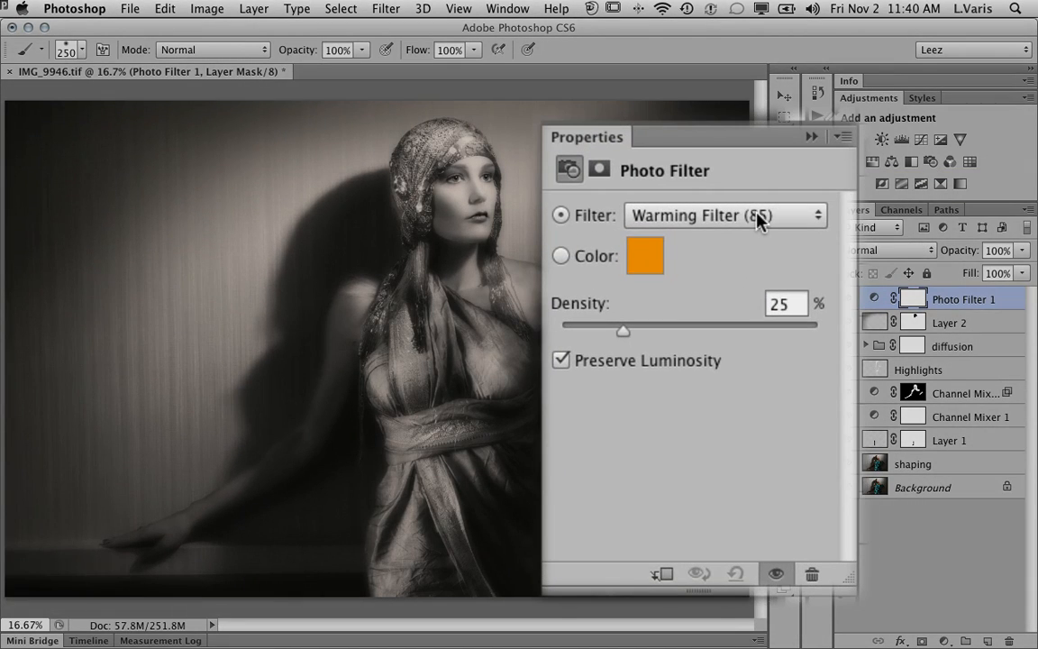
pyautogui.click(739, 266)
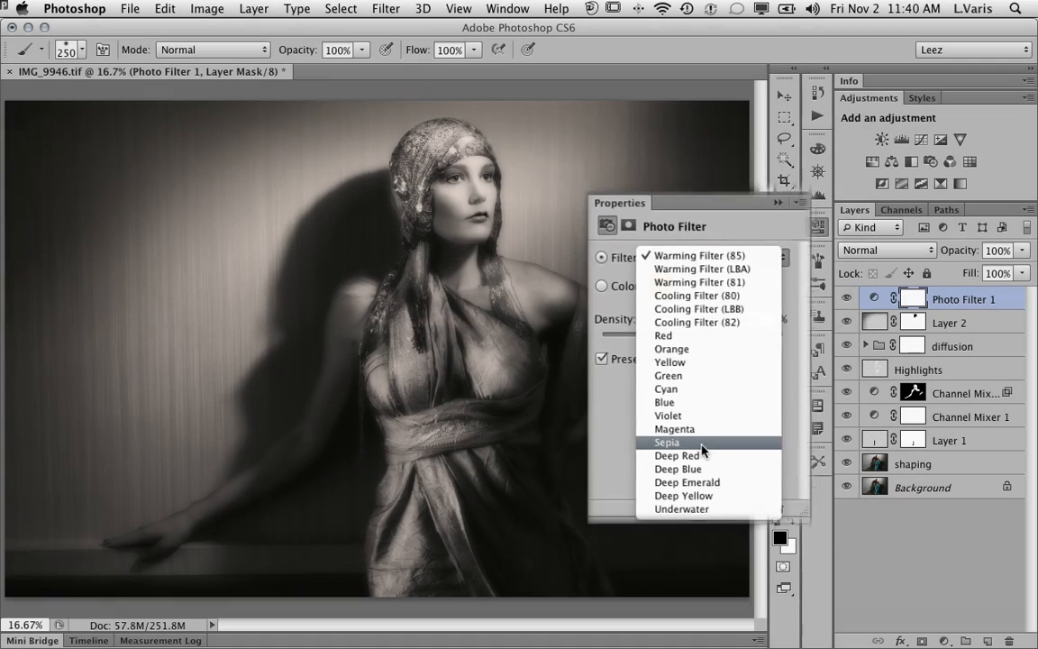
pyautogui.click(702, 483)
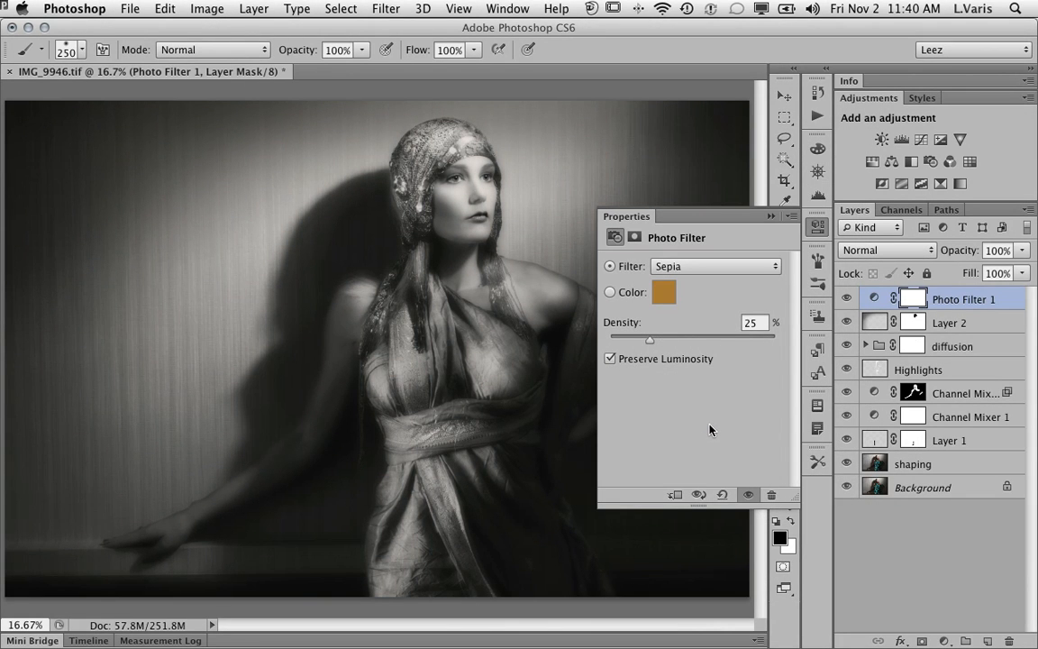
pyautogui.click(771, 218)
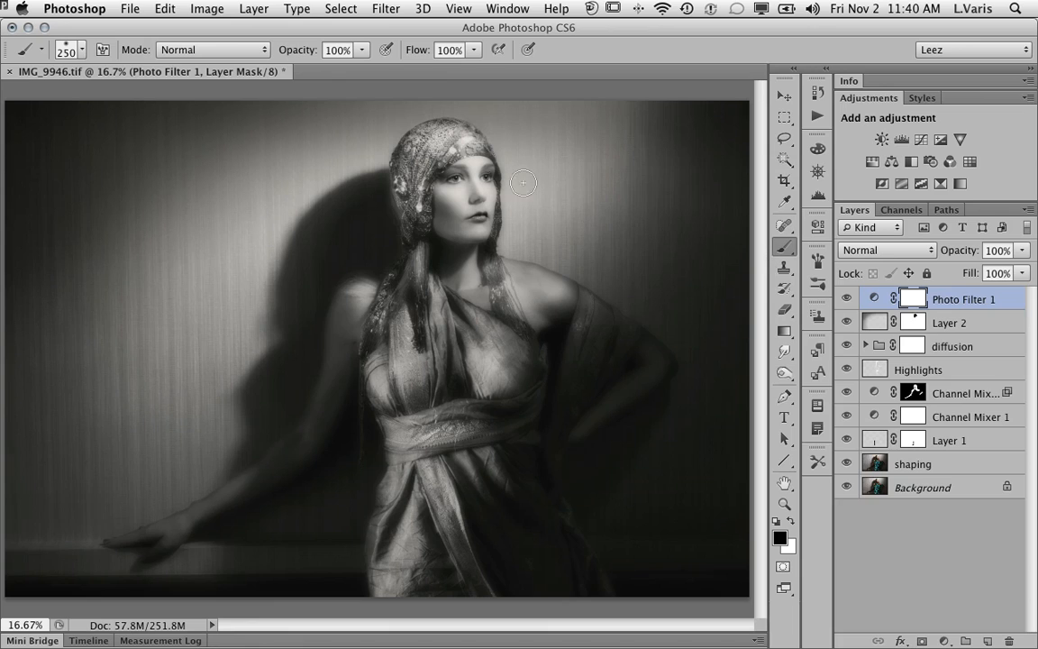
# Step: Add a second Photo Filter adjustment layer with Cooling Filter (82) and compare the image with and without it
pyautogui.click(932, 162)
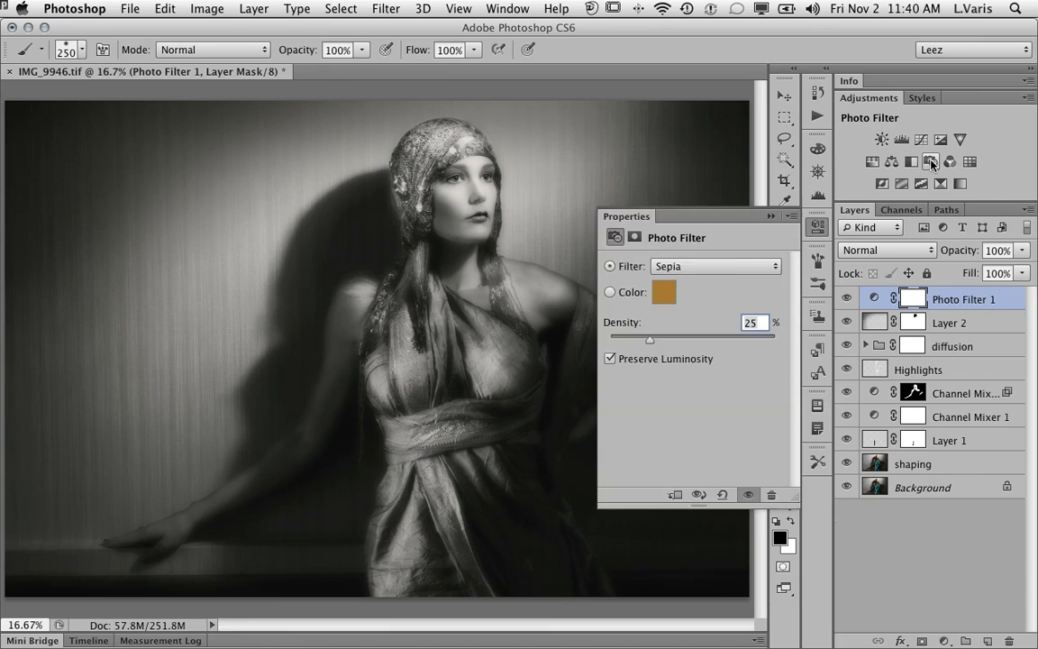
pyautogui.click(737, 264)
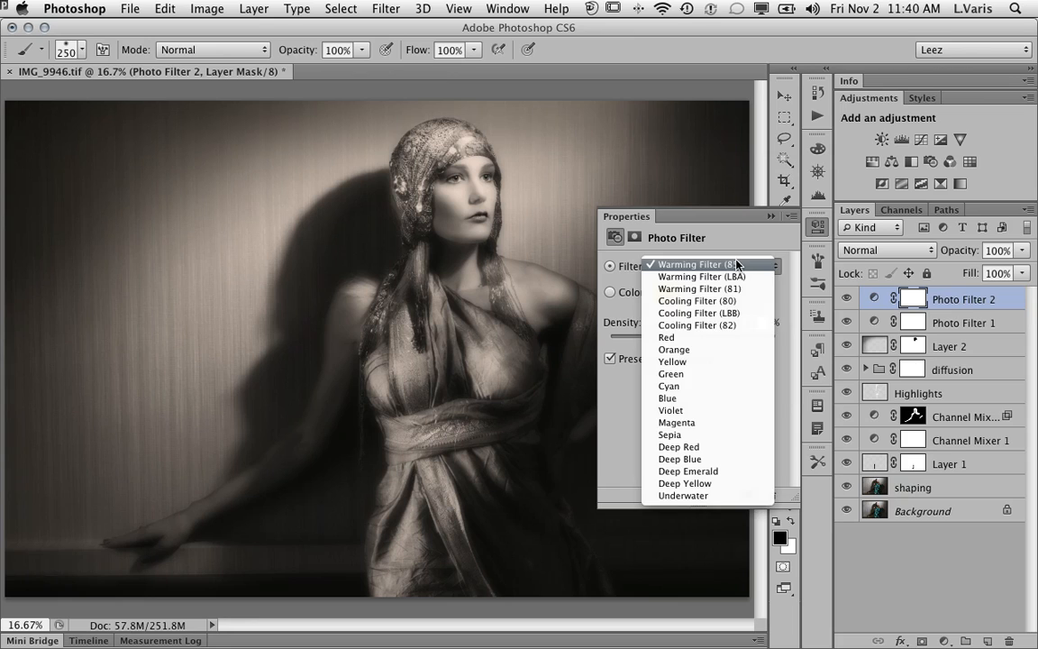
pyautogui.click(719, 303)
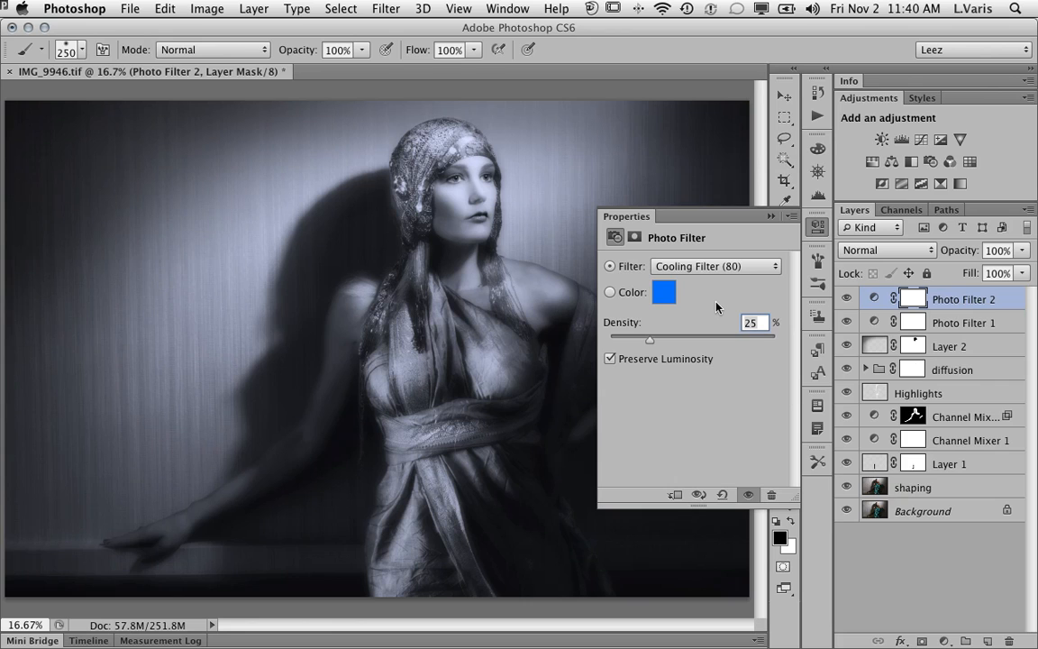
pyautogui.click(730, 266)
pyautogui.click(726, 291)
pyautogui.click(771, 218)
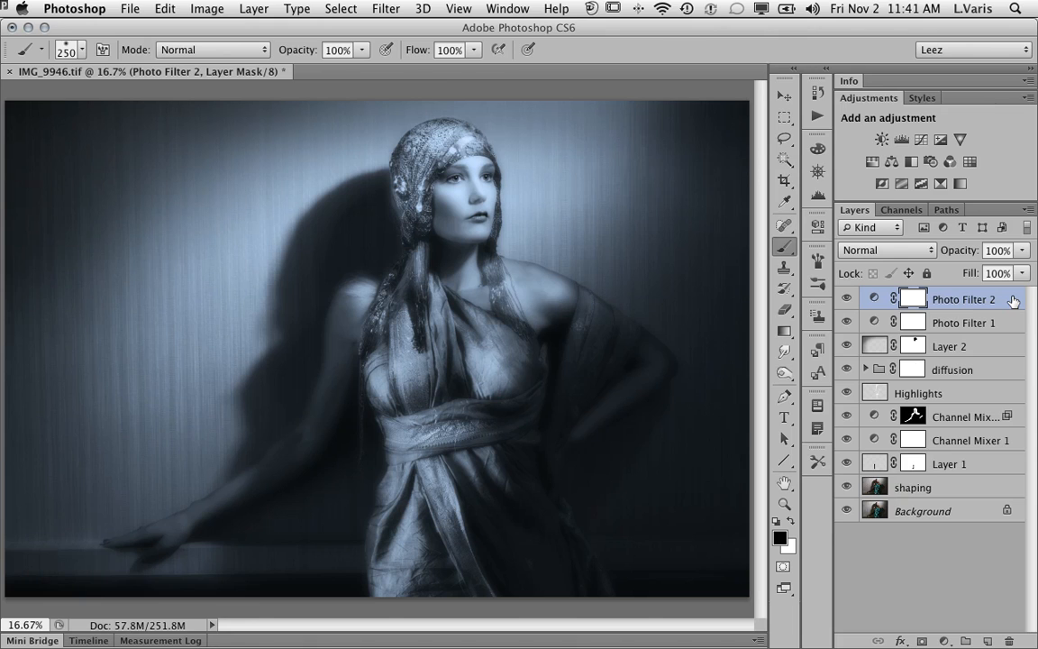
pyautogui.click(847, 298)
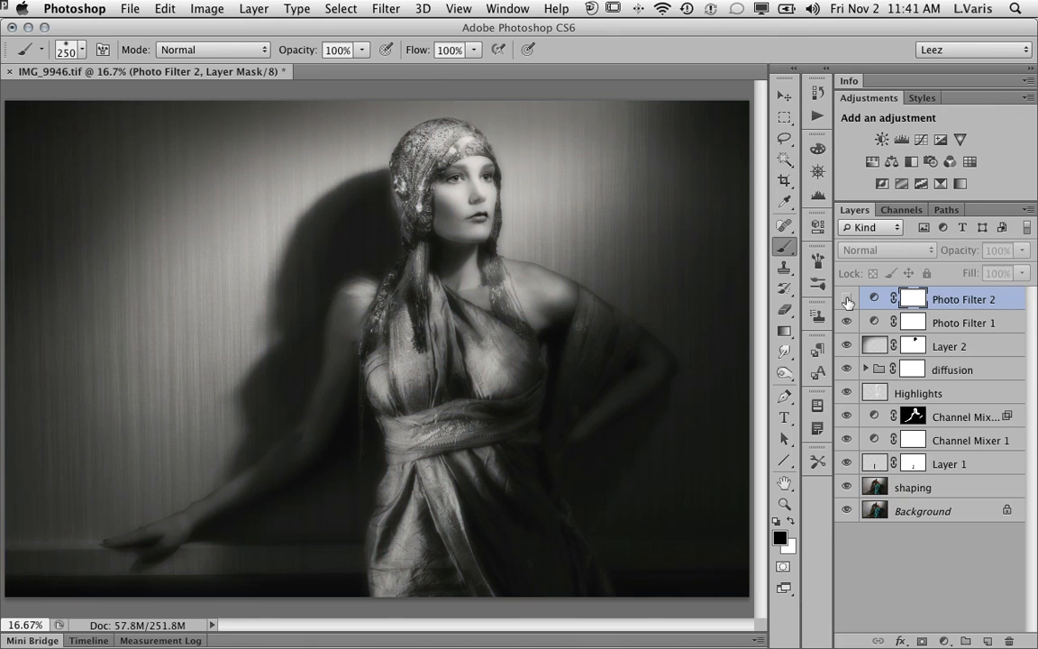
pyautogui.click(847, 298)
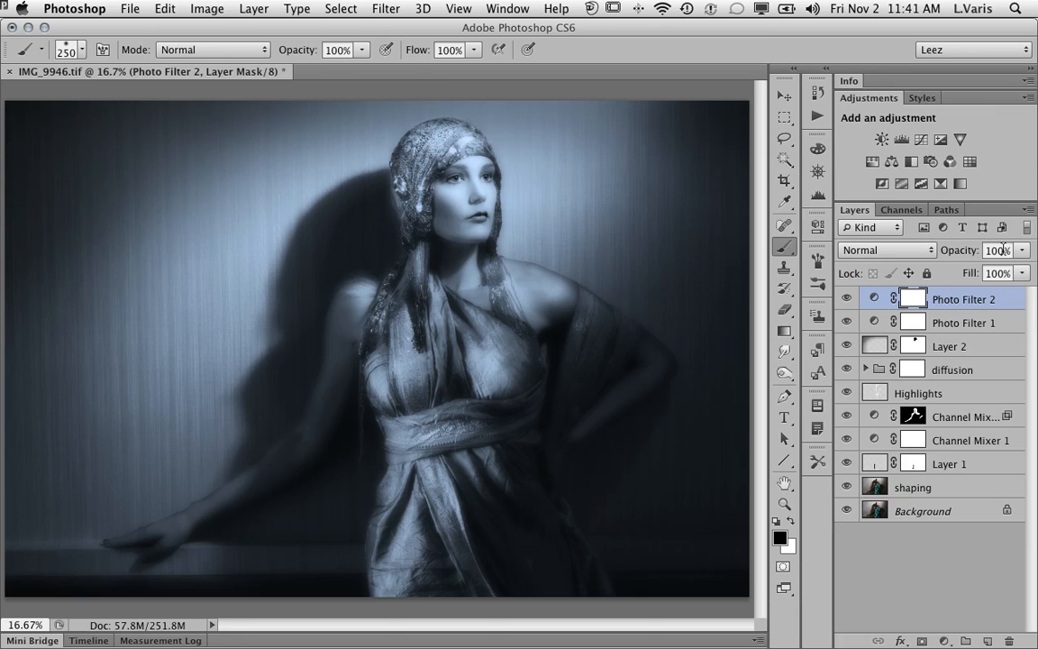
# Step: Limit Photo Filter 2 to the lighter tones with Blend If, splitting the This Layer black slider to 93 / 158
pyautogui.doubleClick(1006, 300)
pyautogui.moveTo(752, 215); pyautogui.dragTo(913, 48)
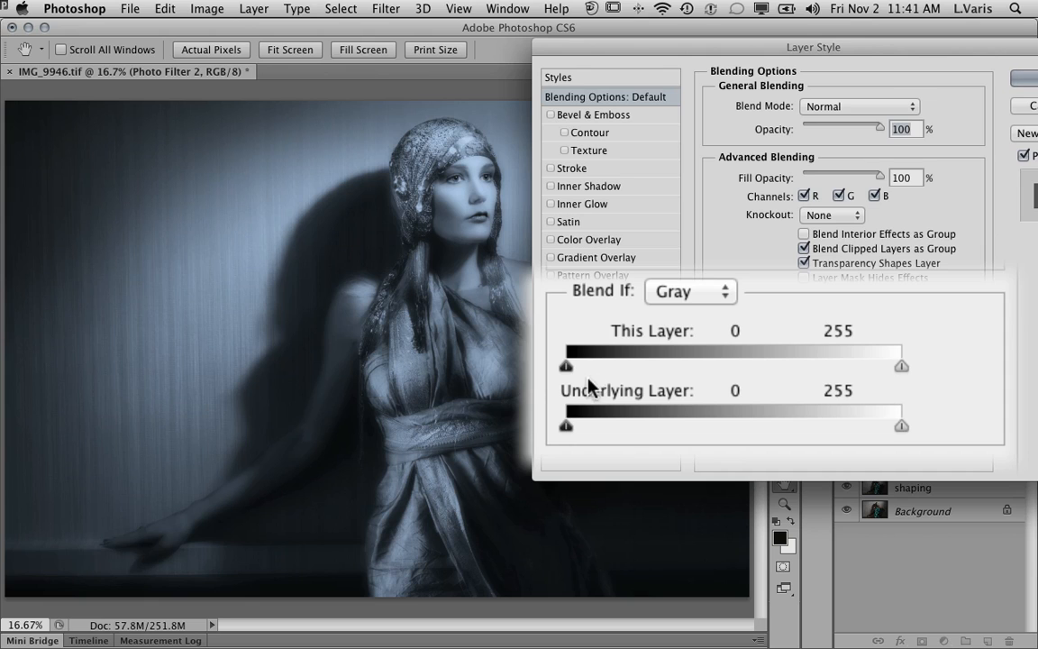
pyautogui.moveTo(568, 372); pyautogui.dragTo(687, 371)
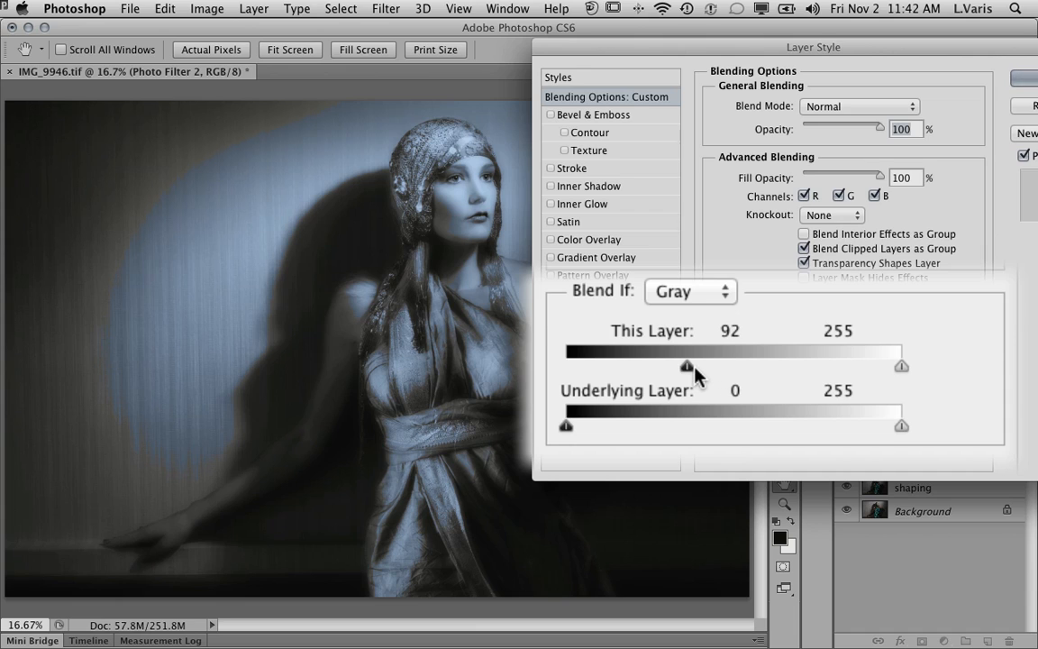
pyautogui.moveTo(687, 368); pyautogui.dragTo(745, 371)
pyautogui.moveTo(754, 368); pyautogui.dragTo(775, 370)
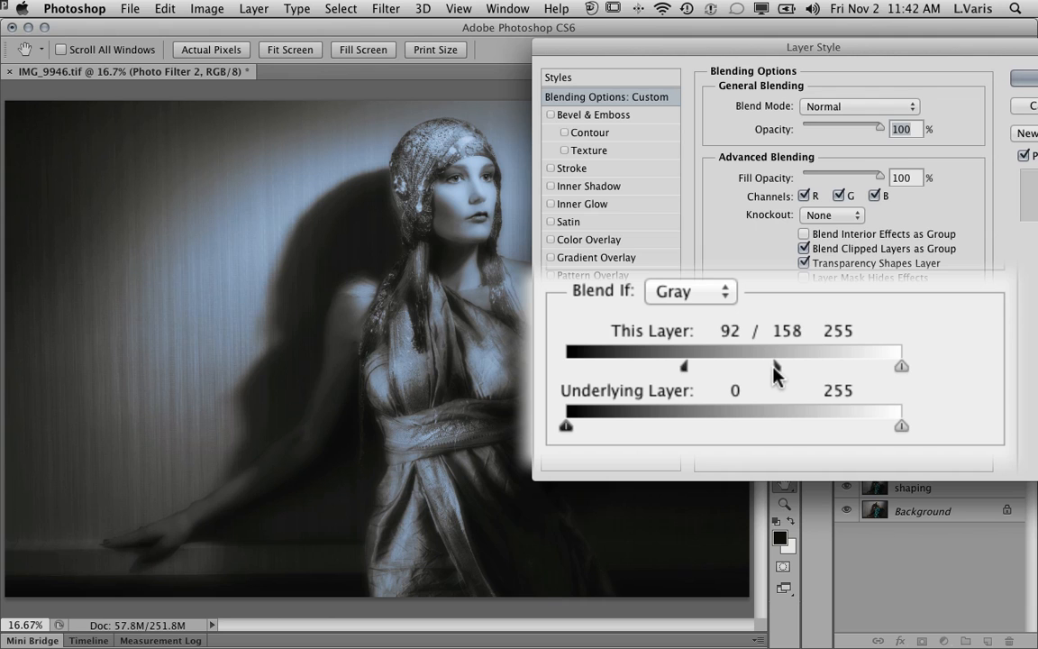
pyautogui.moveTo(682, 368); pyautogui.dragTo(685, 369)
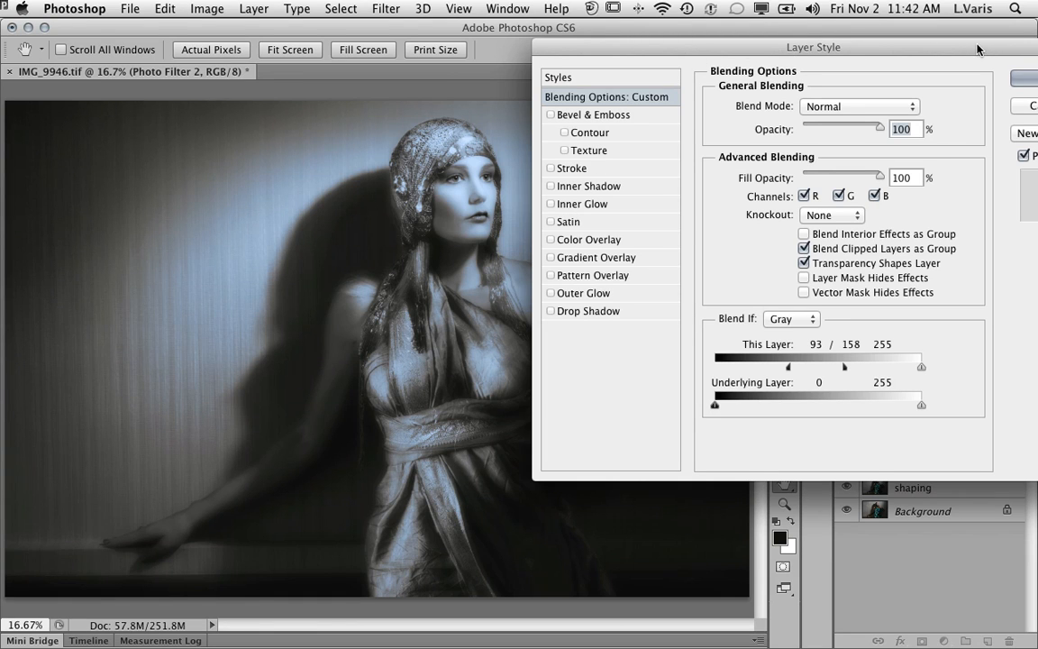
pyautogui.moveTo(978, 49); pyautogui.dragTo(903, 49)
pyautogui.click(979, 77)
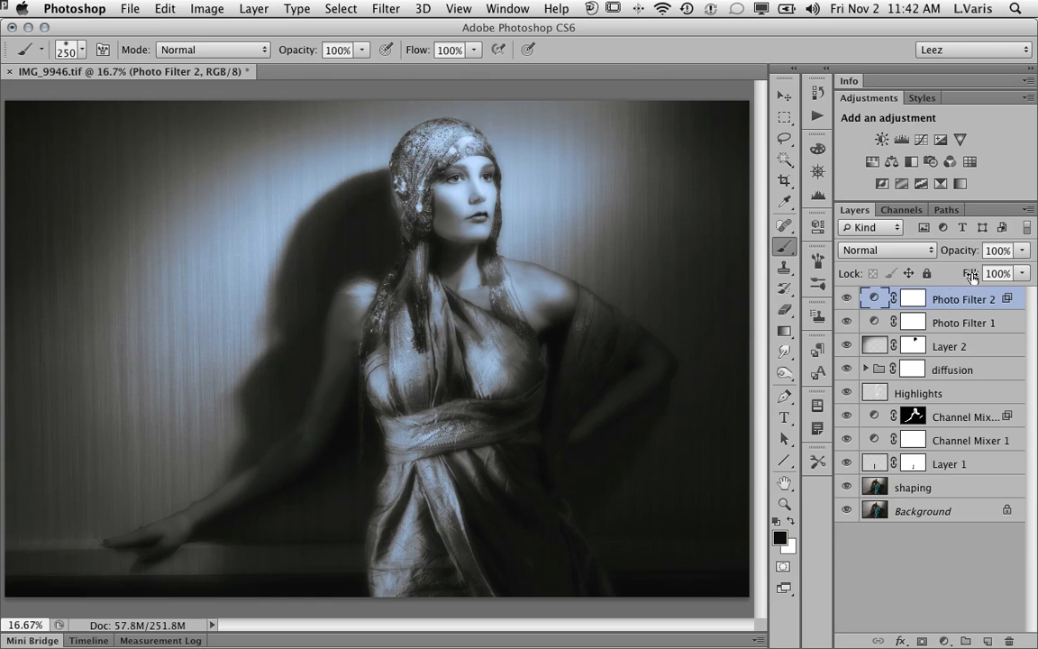
# Step: Lower the Photo Filter 2 layer's opacity to 76% and compare the image with and without it
pyautogui.click(1024, 255)
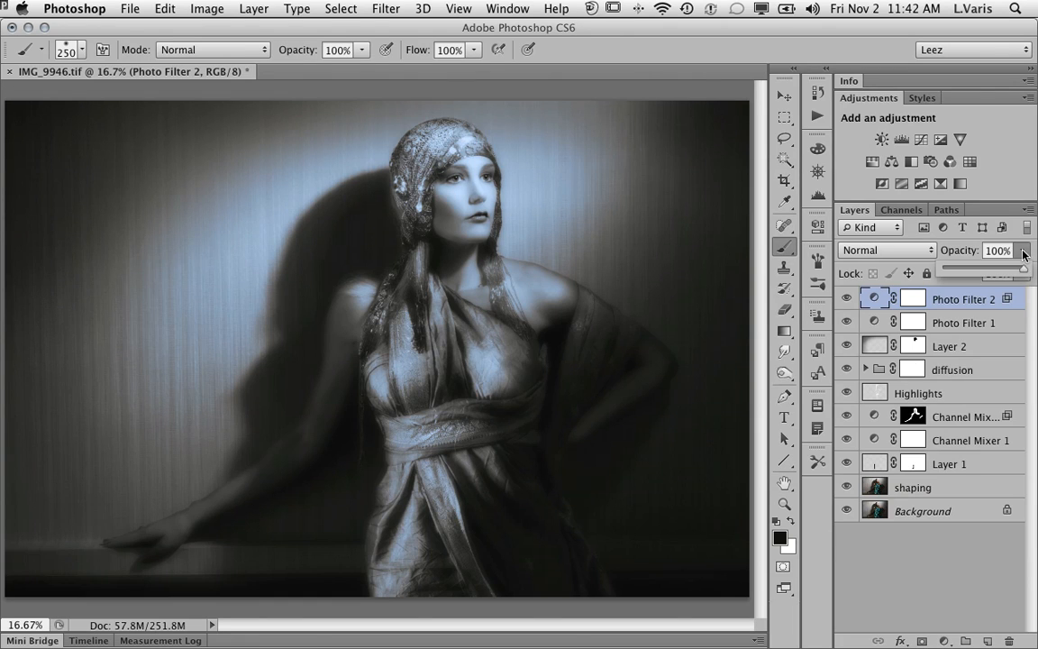
pyautogui.moveTo(1023, 273); pyautogui.dragTo(1006, 273)
pyautogui.moveTo(1006, 273); pyautogui.dragTo(1005, 273)
pyautogui.click(847, 298)
pyautogui.click(847, 299)
pyautogui.click(847, 299)
pyautogui.click(847, 299)
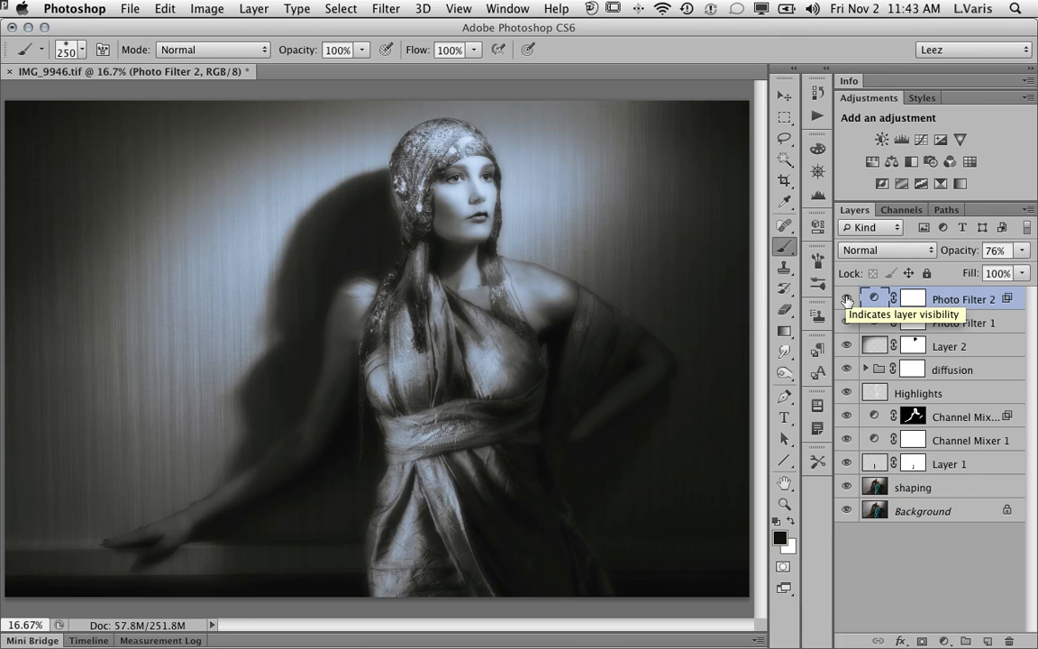
pyautogui.click(848, 299)
pyautogui.click(847, 298)
pyautogui.click(848, 298)
pyautogui.click(847, 298)
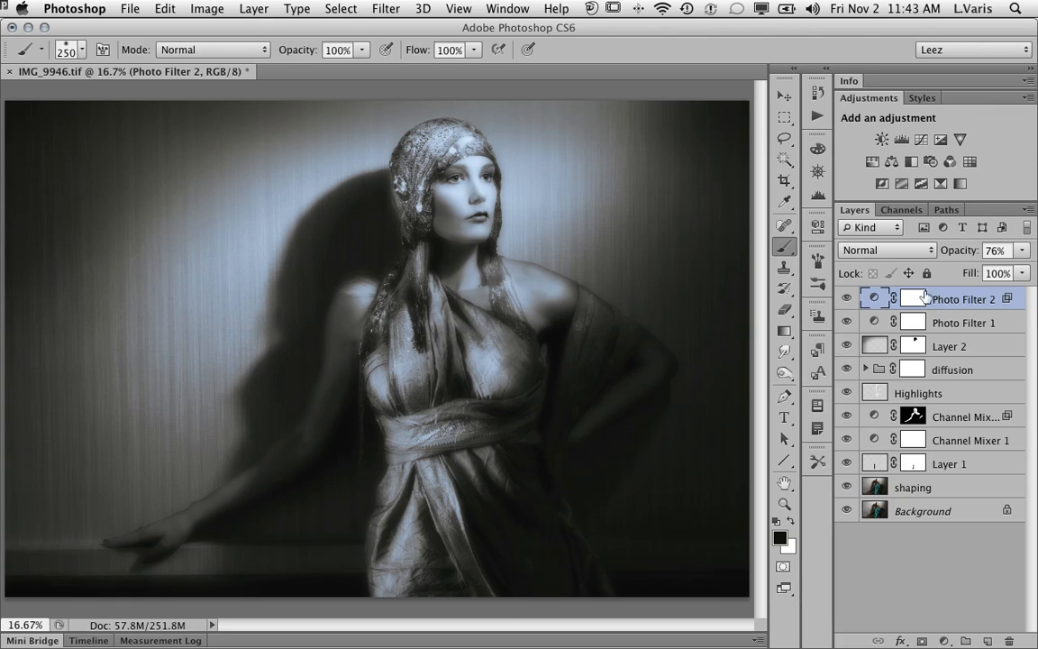
# Step: Set the Photo Filter 2 layer's opacity to 66% and compare the image with and without the cooling filter
pyautogui.click(1022, 250)
pyautogui.moveTo(1013, 267); pyautogui.dragTo(1002, 271)
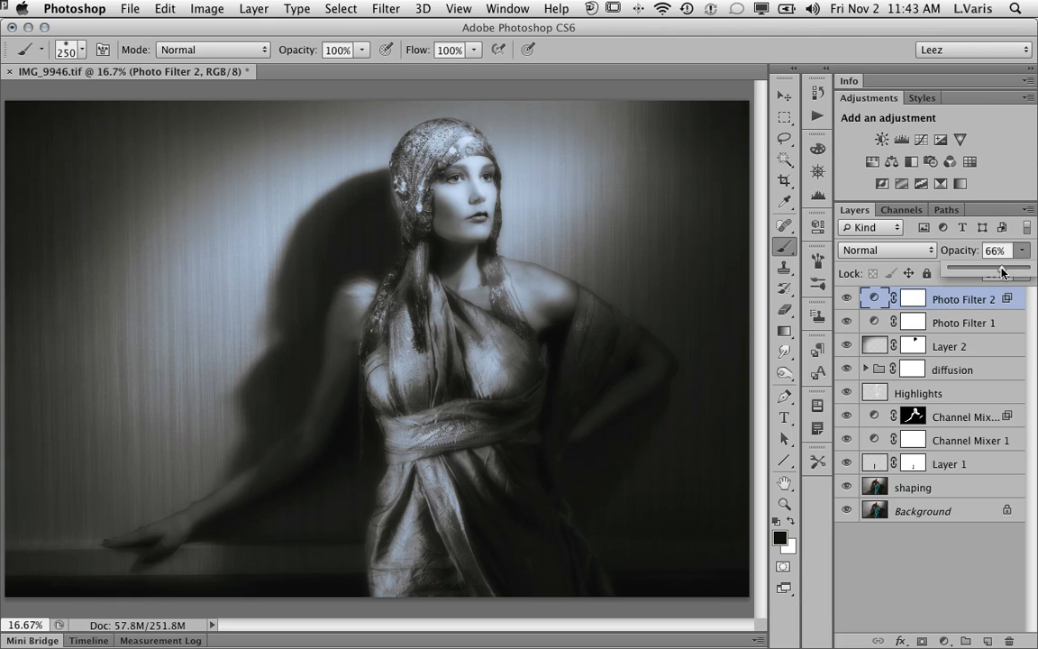
pyautogui.click(847, 299)
pyautogui.click(847, 299)
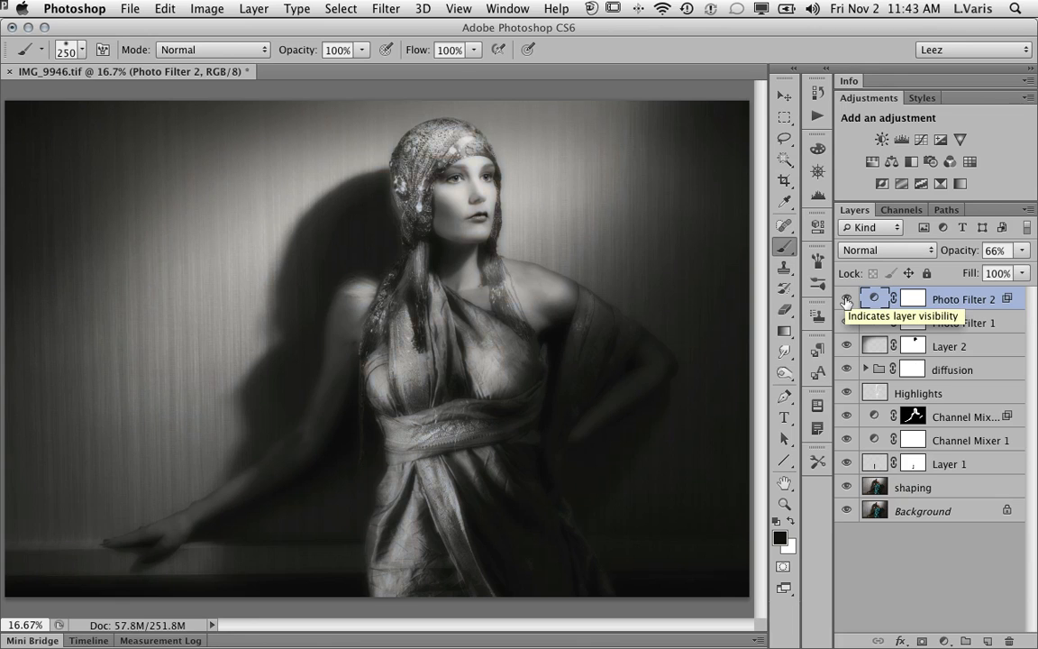
pyautogui.click(847, 299)
pyautogui.click(847, 300)
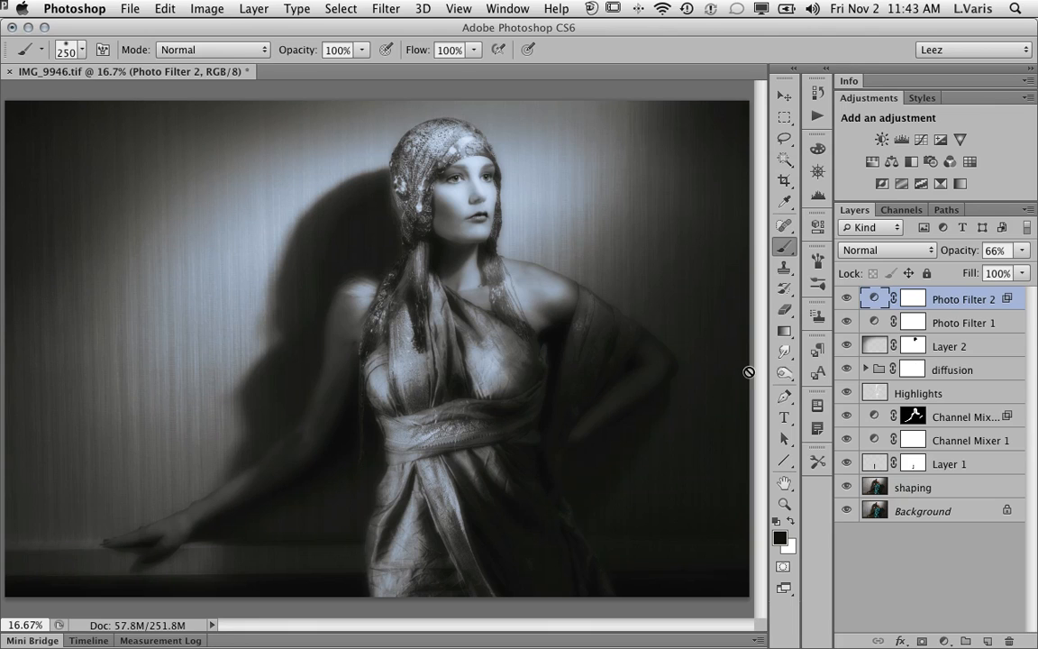
# Step: Hide all layers above Layer 1 and stamp the remaining visible layers into a new layer directly above Layer 1
pyautogui.click(846, 300)
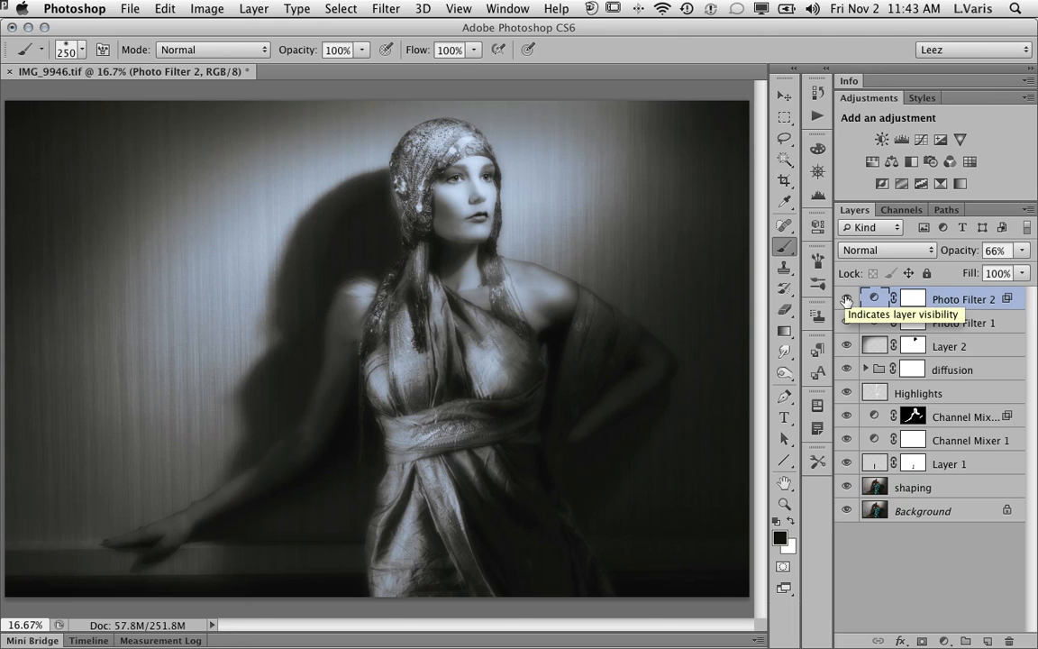
pyautogui.moveTo(846, 300); pyautogui.dragTo(846, 446)
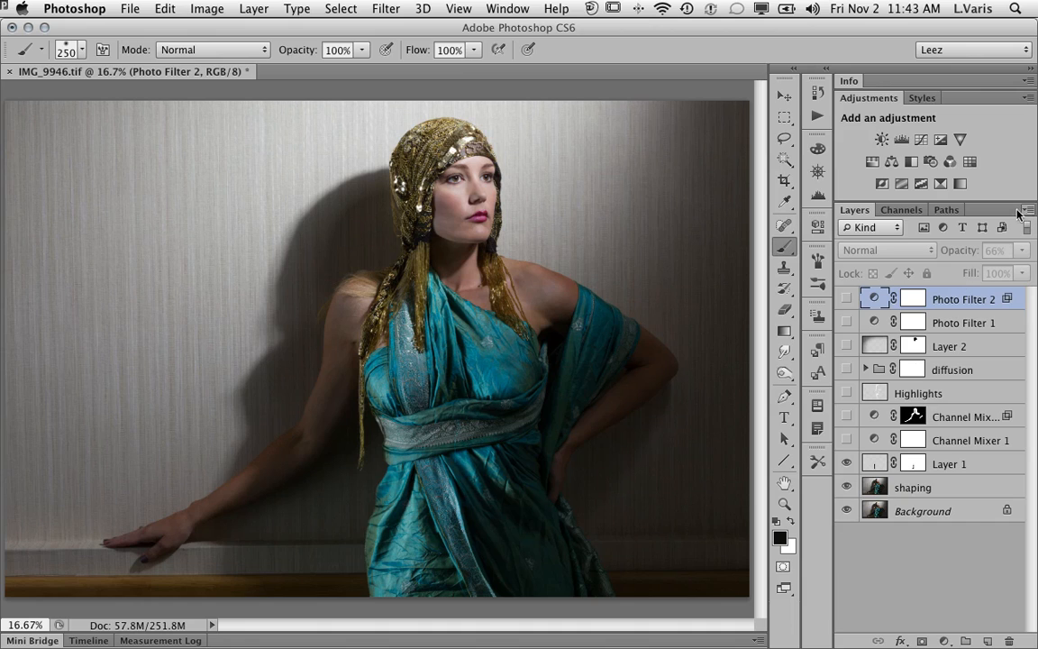
pyautogui.click(877, 466)
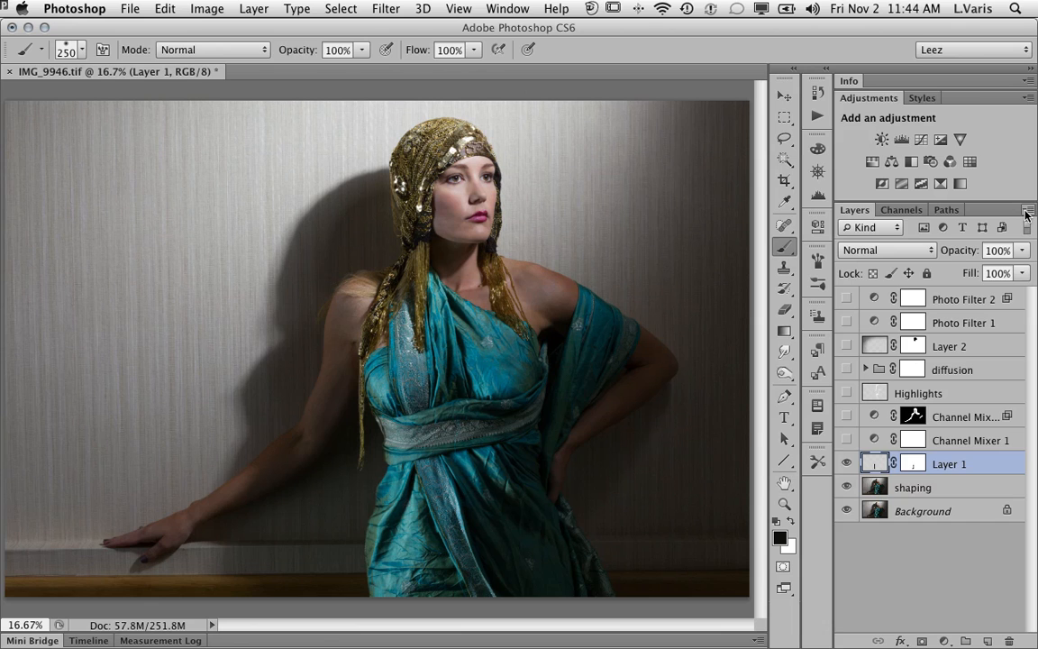
pyautogui.click(1028, 211)
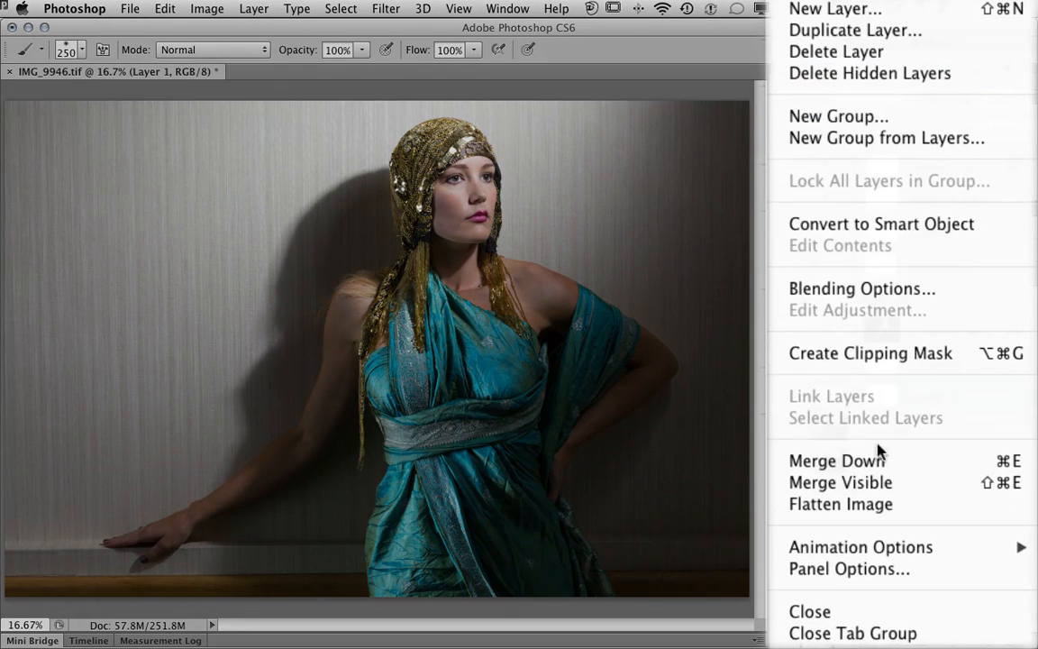
pyautogui.keyDown('alt'); pyautogui.click(872, 484); pyautogui.keyUp('alt')
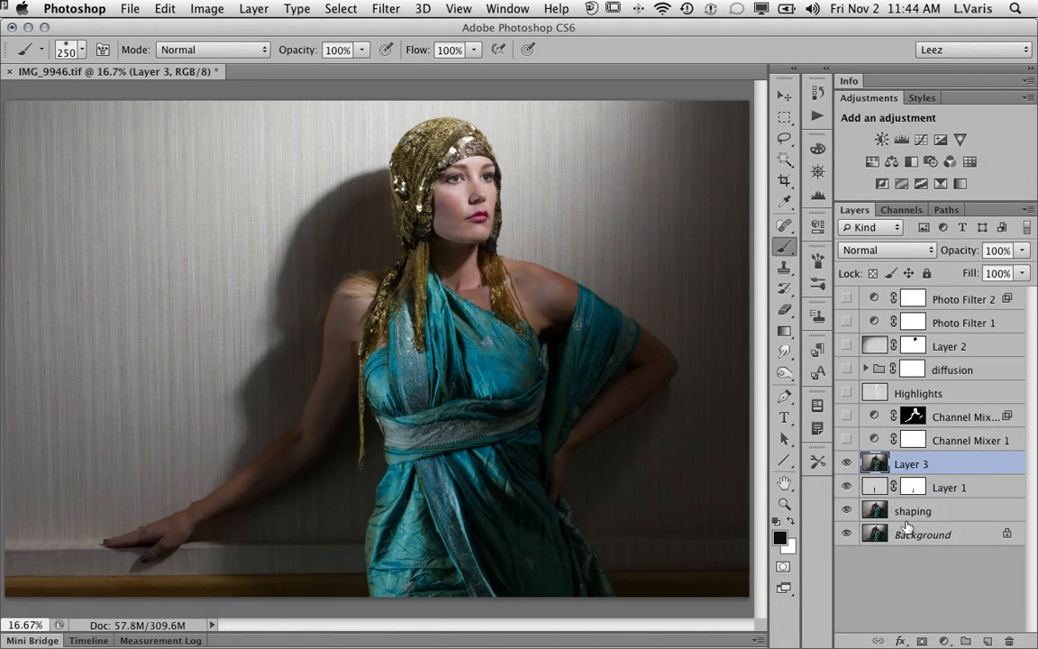
# Step: Rename the stamped layer as color and move it to the top of the layer stack
pyautogui.doubleClick(910, 464)
pyautogui.write('color')
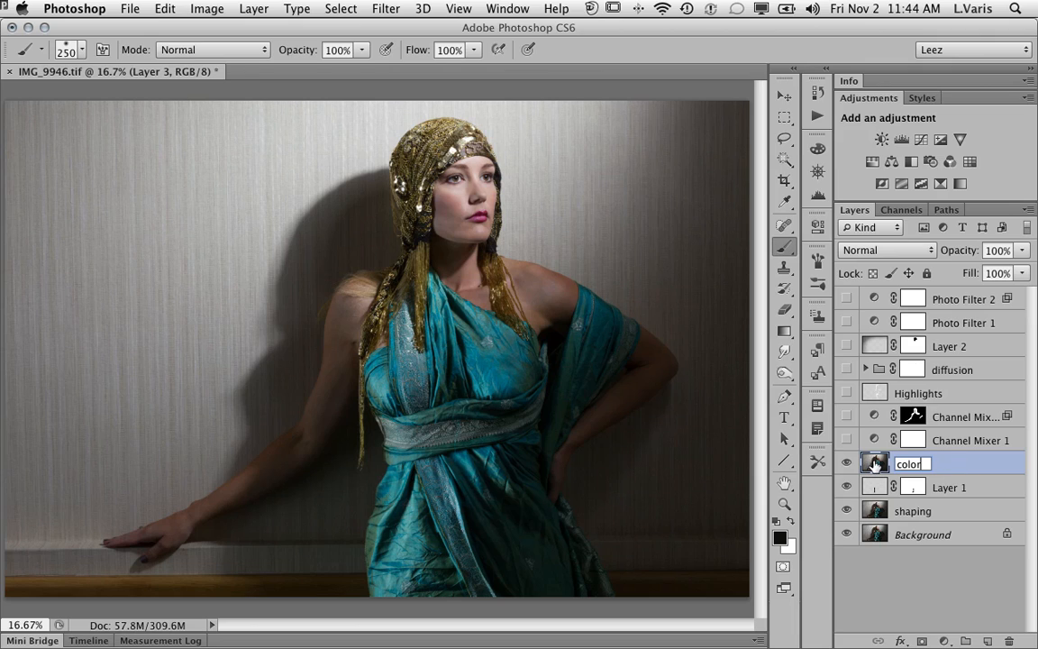
pyautogui.press('Return')
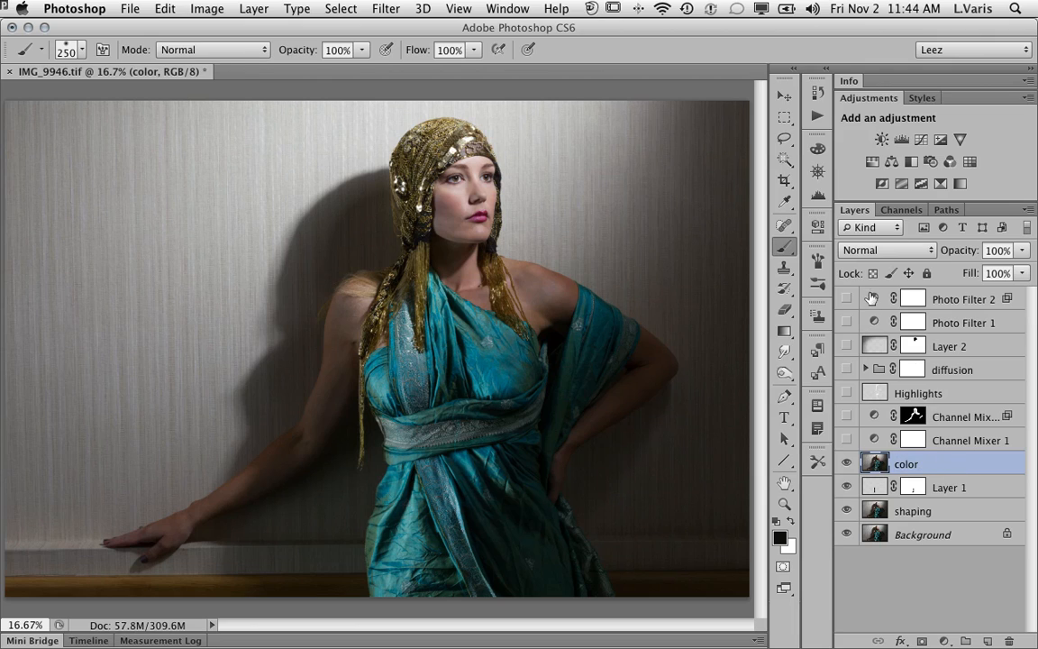
pyautogui.moveTo(874, 463); pyautogui.dragTo(871, 281)
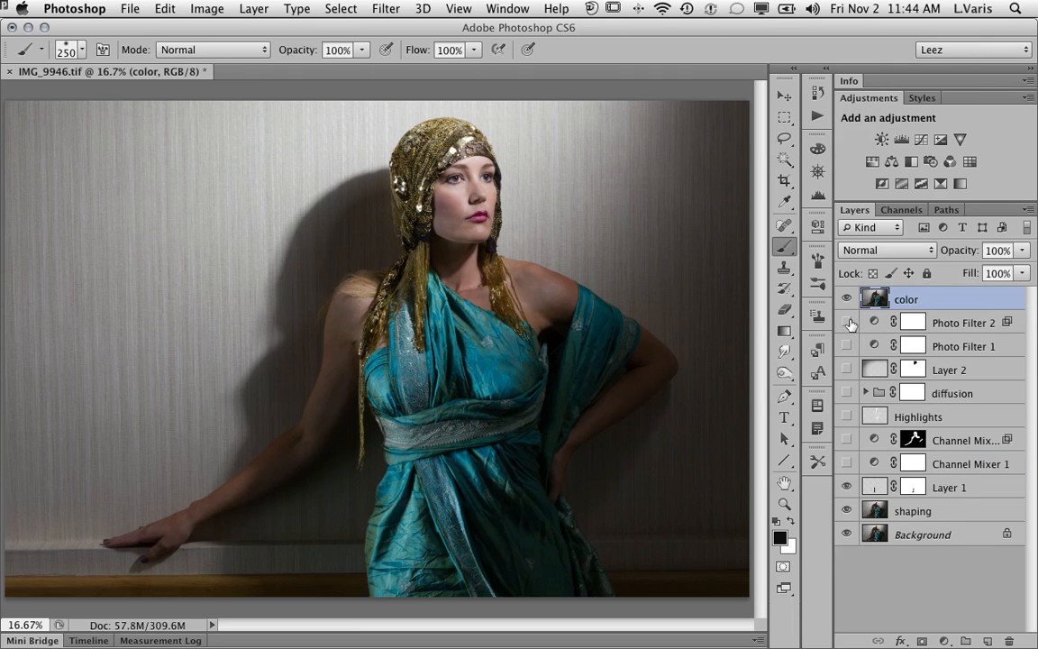
# Step: Show all the hidden layers beneath the color layer again and compare the image with and without the color layer
pyautogui.moveTo(847, 322); pyautogui.dragTo(847, 464)
pyautogui.click(848, 300)
pyautogui.click(847, 299)
pyautogui.click(848, 299)
pyautogui.click(847, 300)
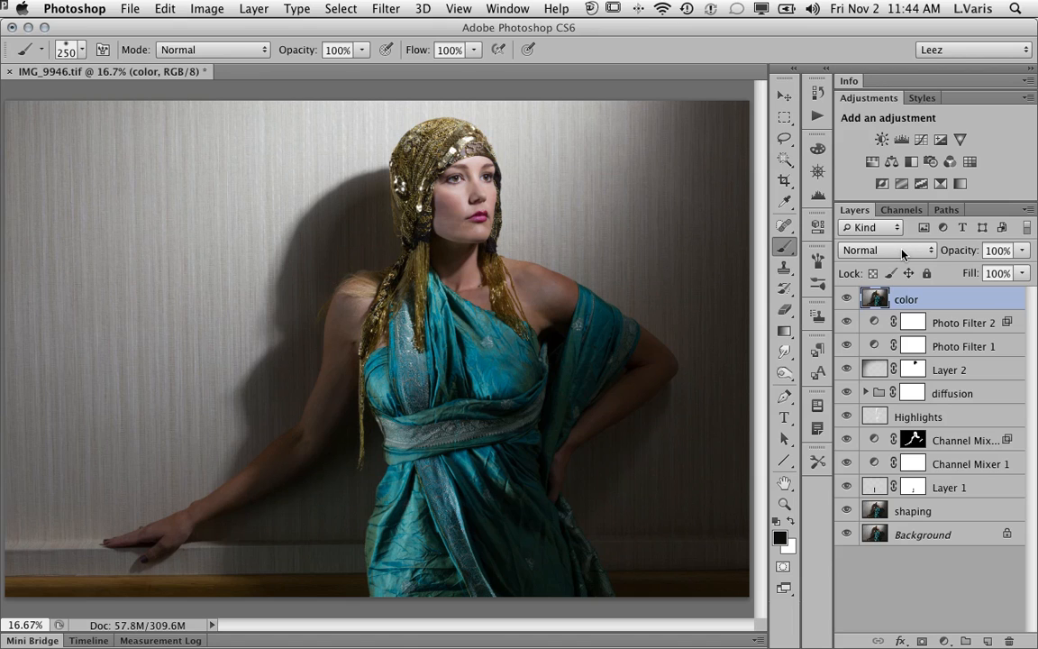
# Step: Set the color layer's blend mode to Color and compare the hand-tinted look with the split-toned version
pyautogui.click(902, 252)
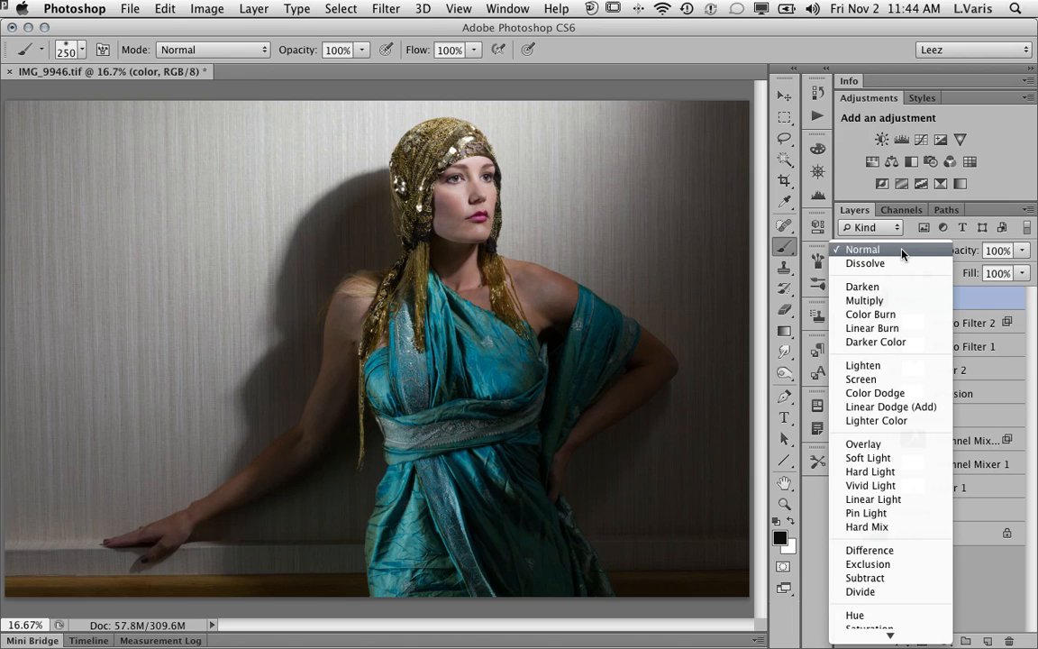
pyautogui.moveTo(897, 640)
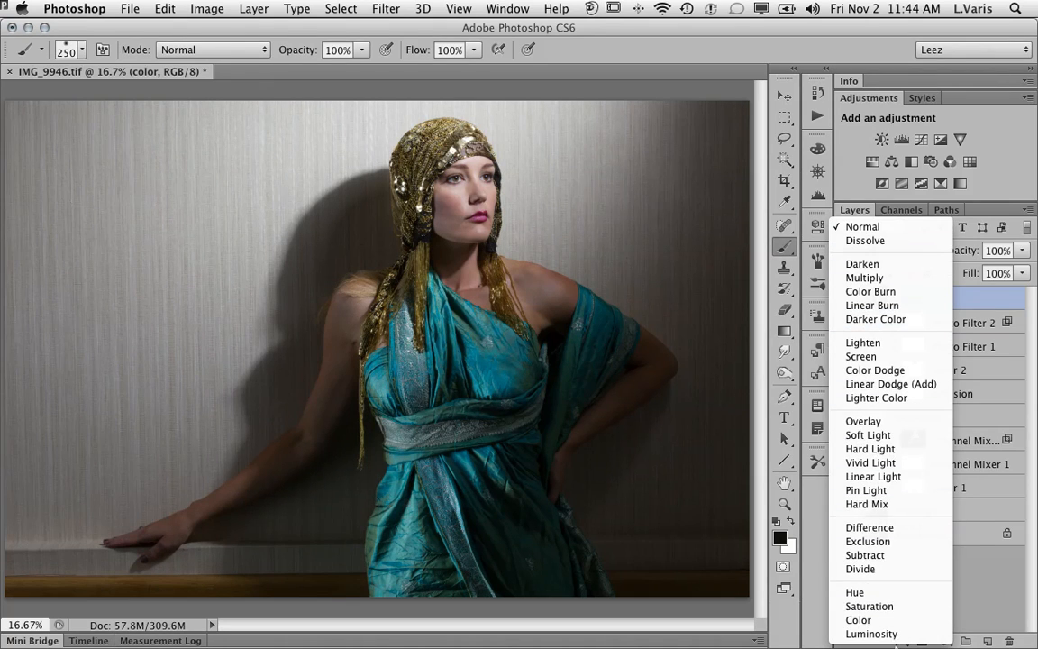
pyautogui.click(858, 621)
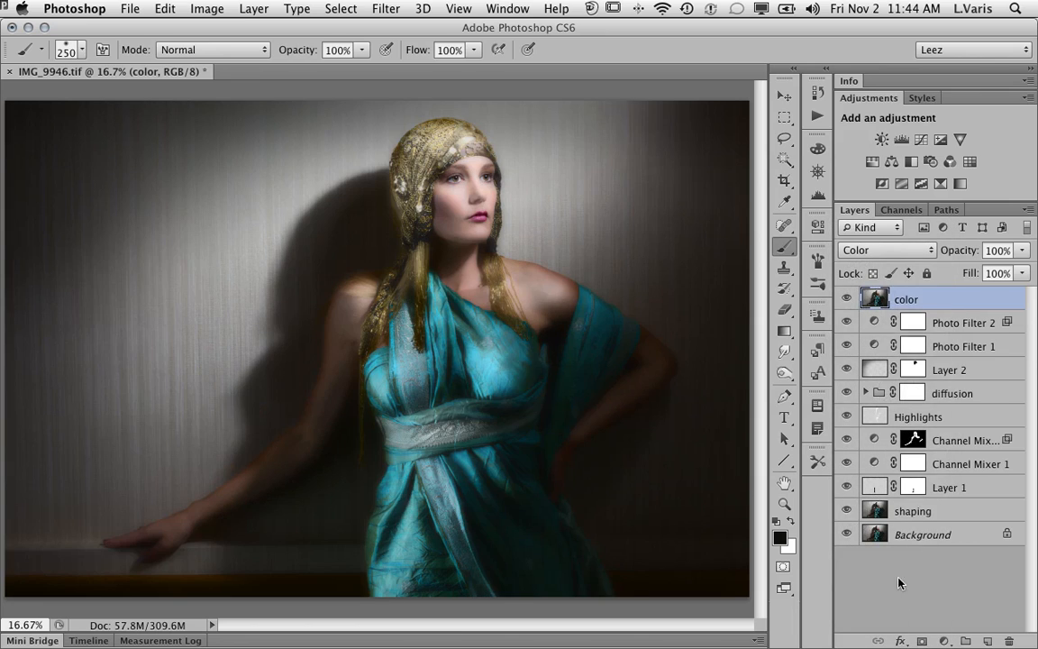
pyautogui.click(847, 300)
pyautogui.click(846, 300)
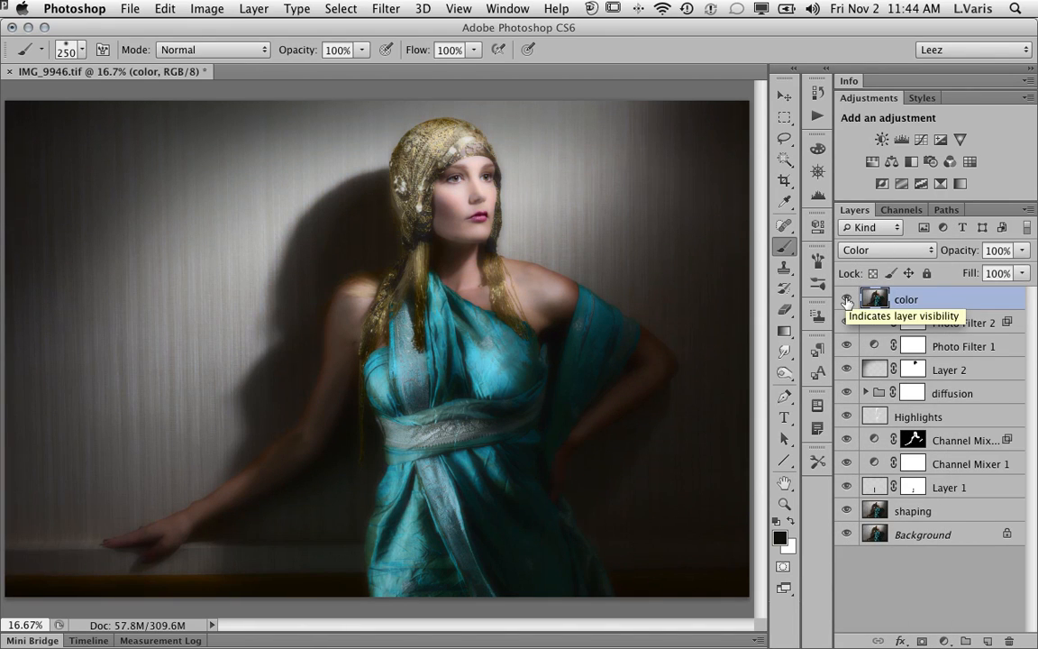
pyautogui.click(847, 300)
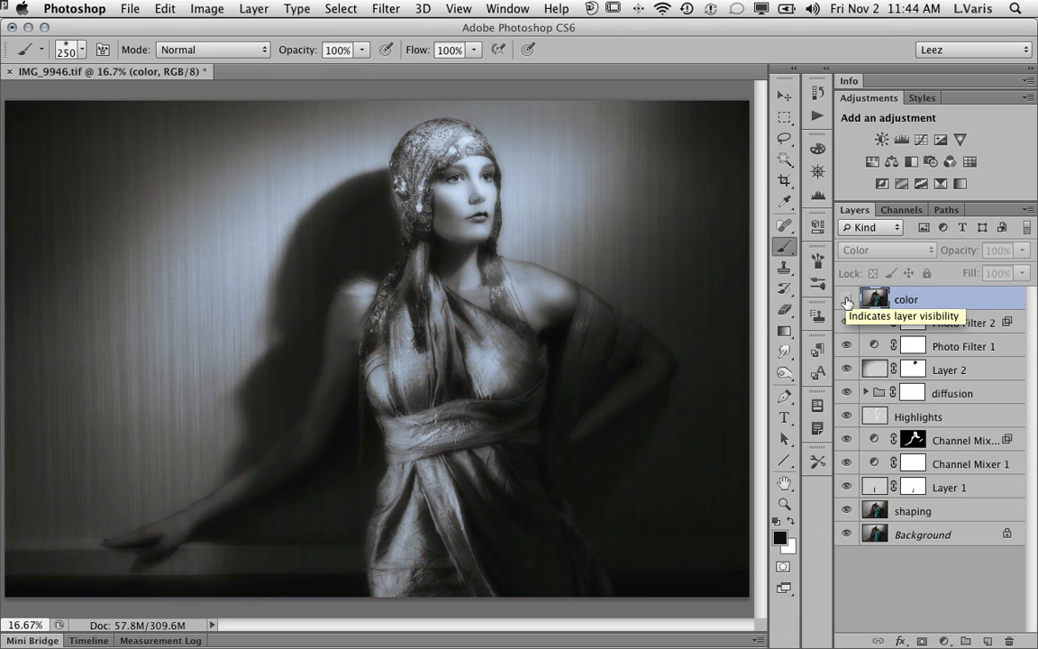
pyautogui.click(847, 300)
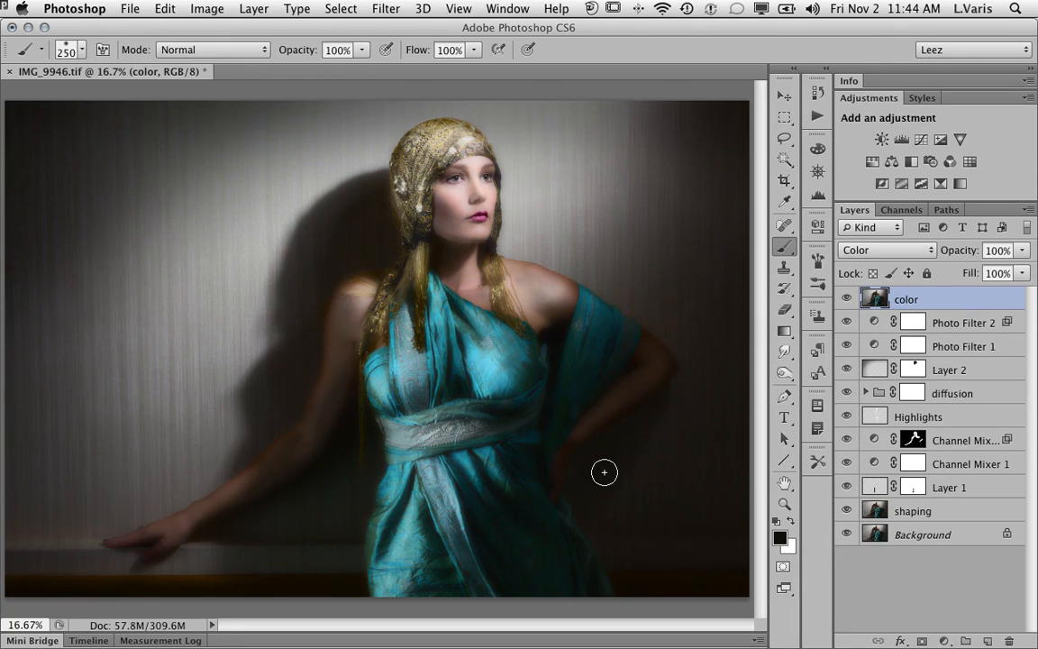
pyautogui.click(846, 300)
pyautogui.click(847, 300)
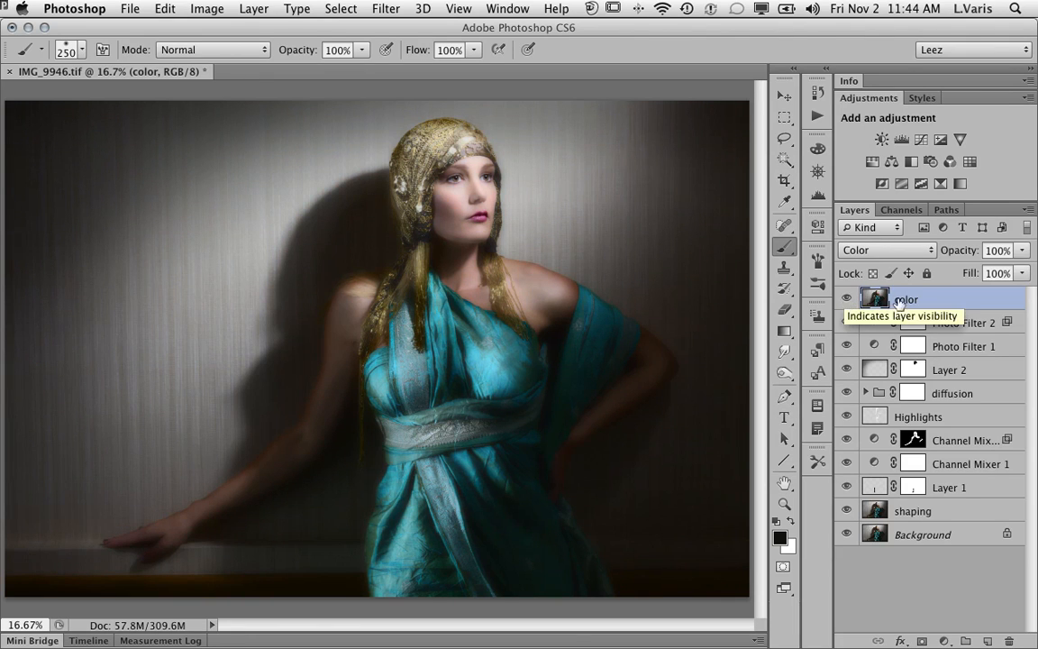
# Step: Lower the color layer's opacity to 65% and compare the image with and without it
pyautogui.click(1022, 251)
pyautogui.moveTo(1022, 271); pyautogui.dragTo(996, 273)
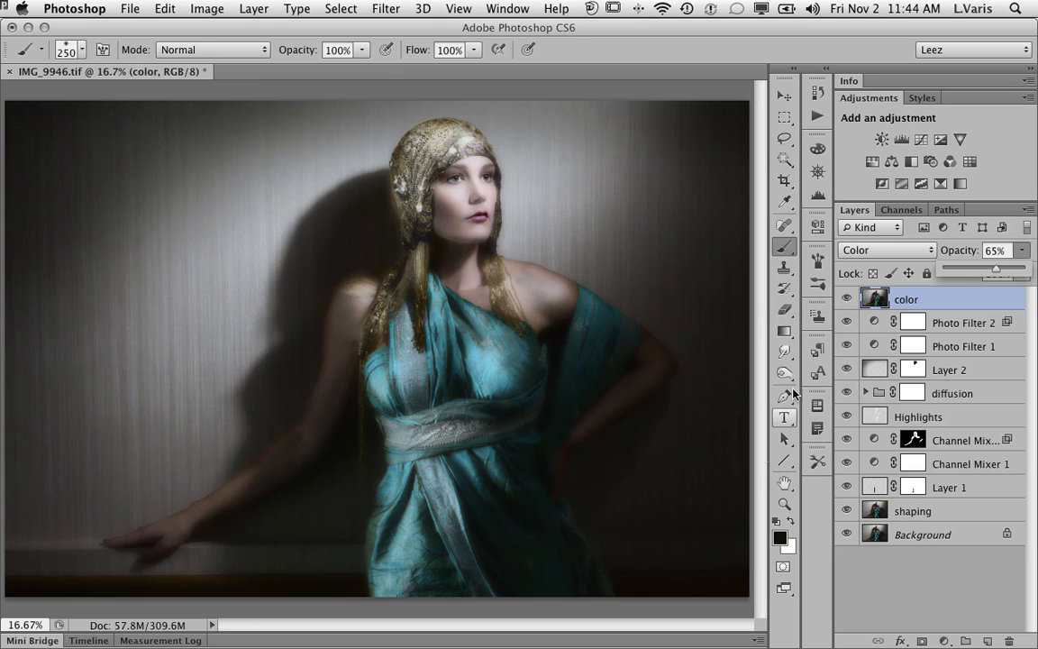
pyautogui.click(848, 301)
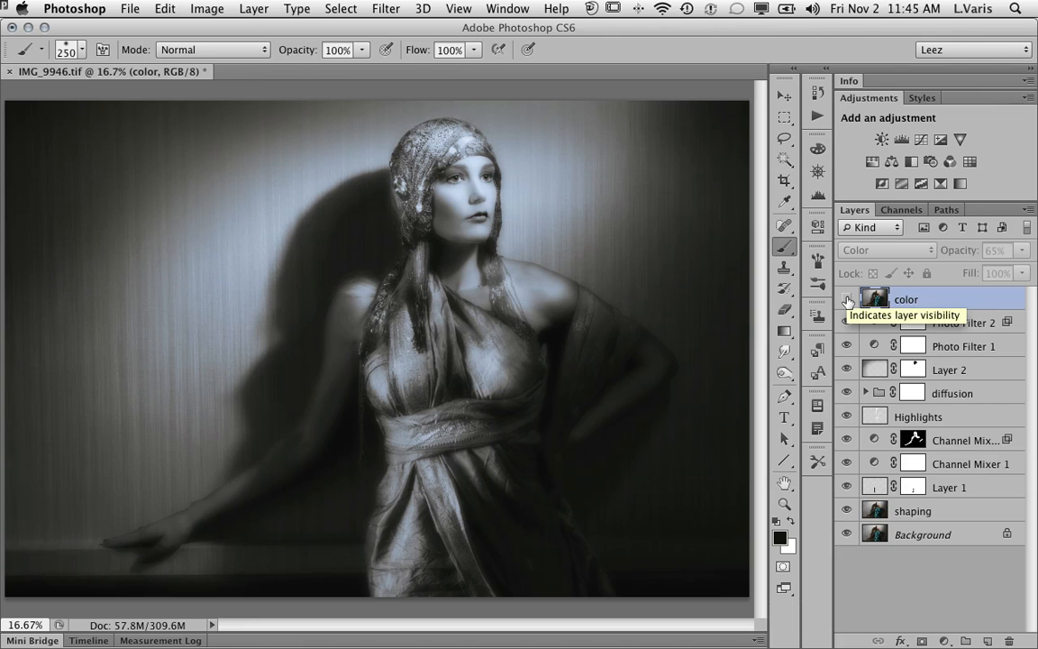
pyautogui.click(847, 300)
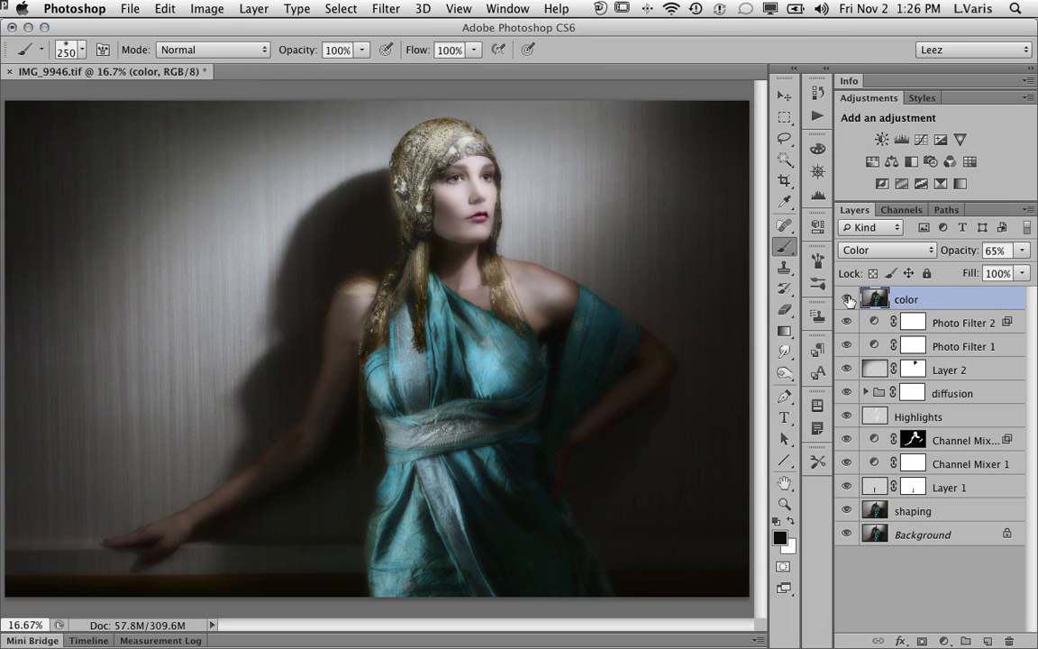
# Step: Hide the color layer and stamp all visible layers into a new layer above Photo Filter 2
pyautogui.click(845, 299)
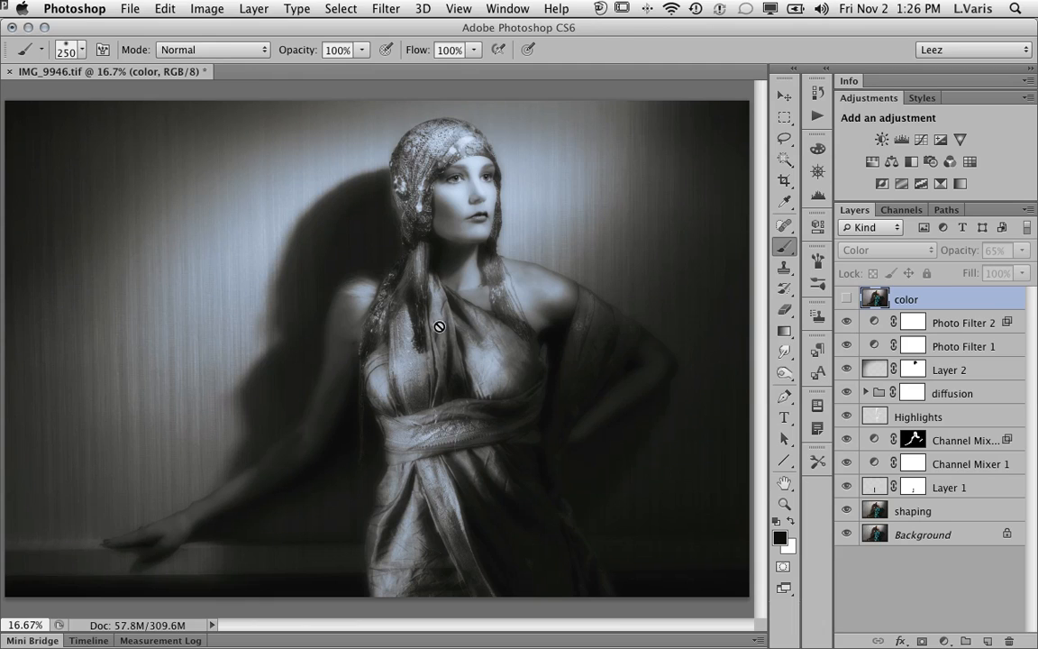
pyautogui.click(876, 323)
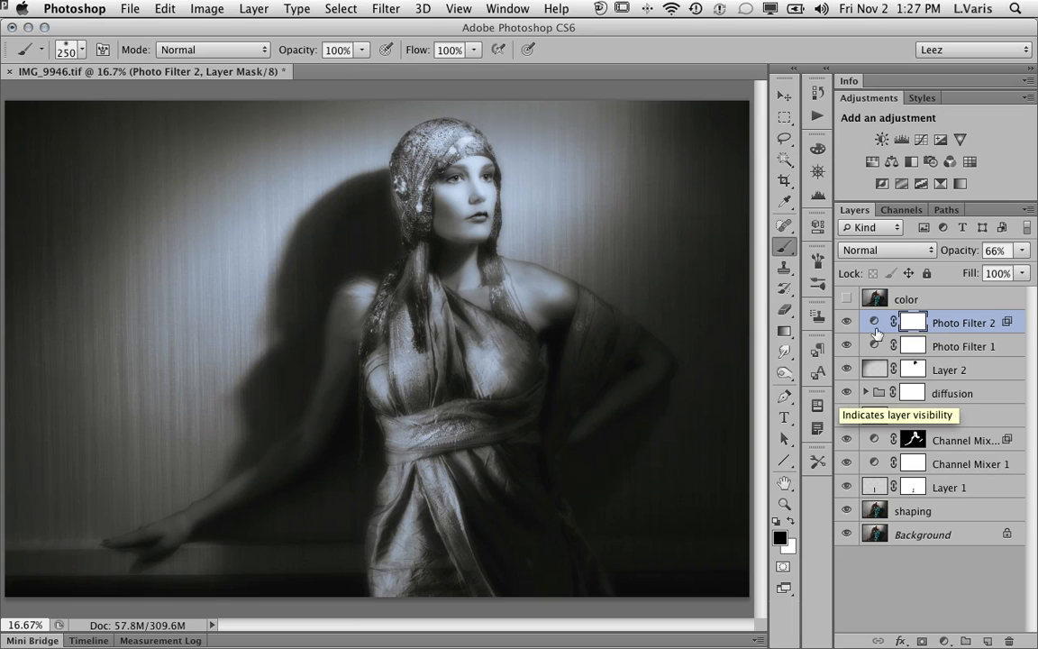
pyautogui.click(1026, 211)
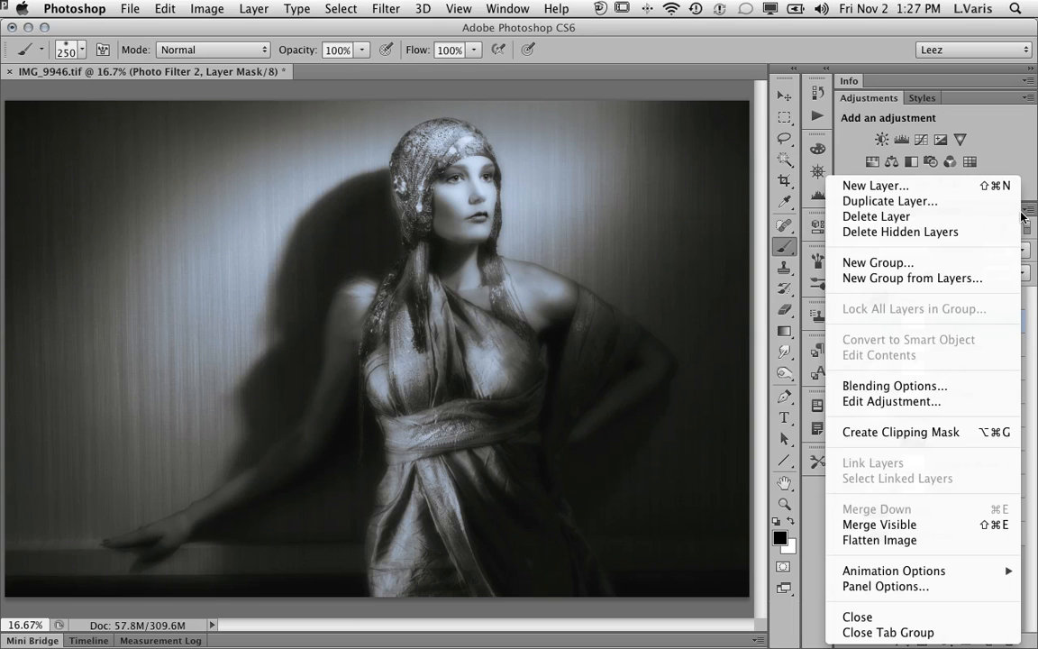
pyautogui.click(1024, 215)
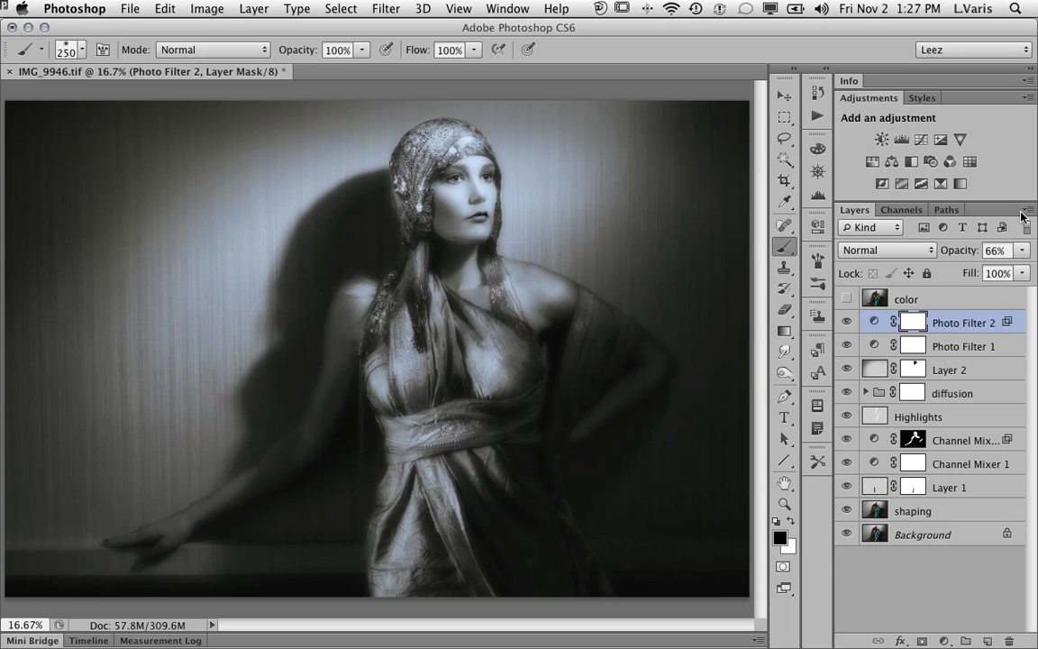
pyautogui.click(1024, 213)
pyautogui.click(852, 525)
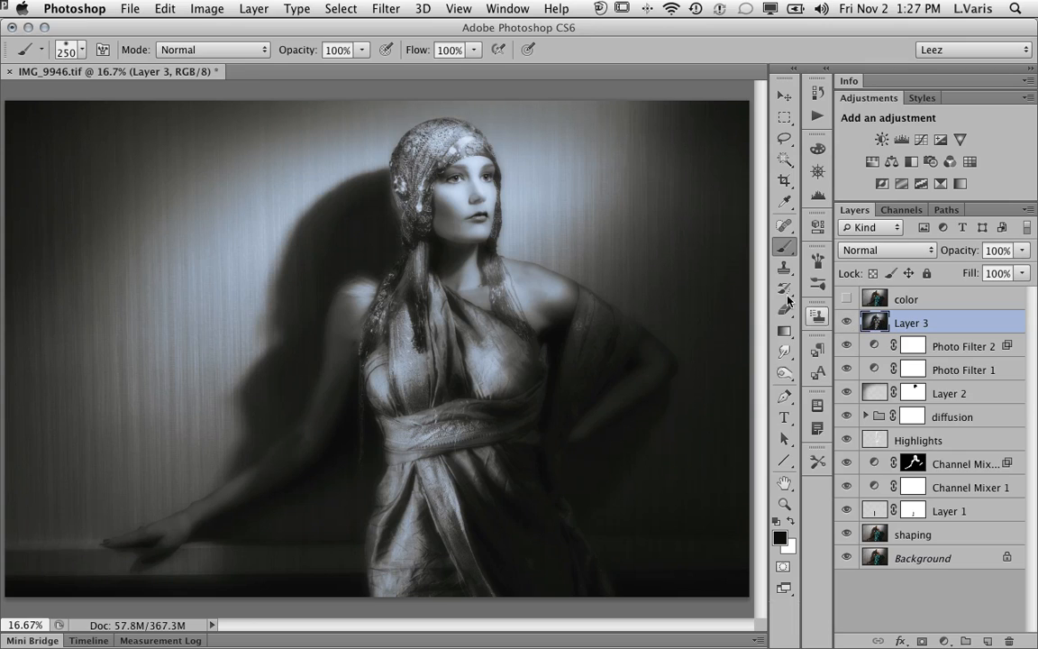
# Step: Start an Iris Blur on Layer 3 and centre its focus pin on the woman's face
pyautogui.click(383, 8)
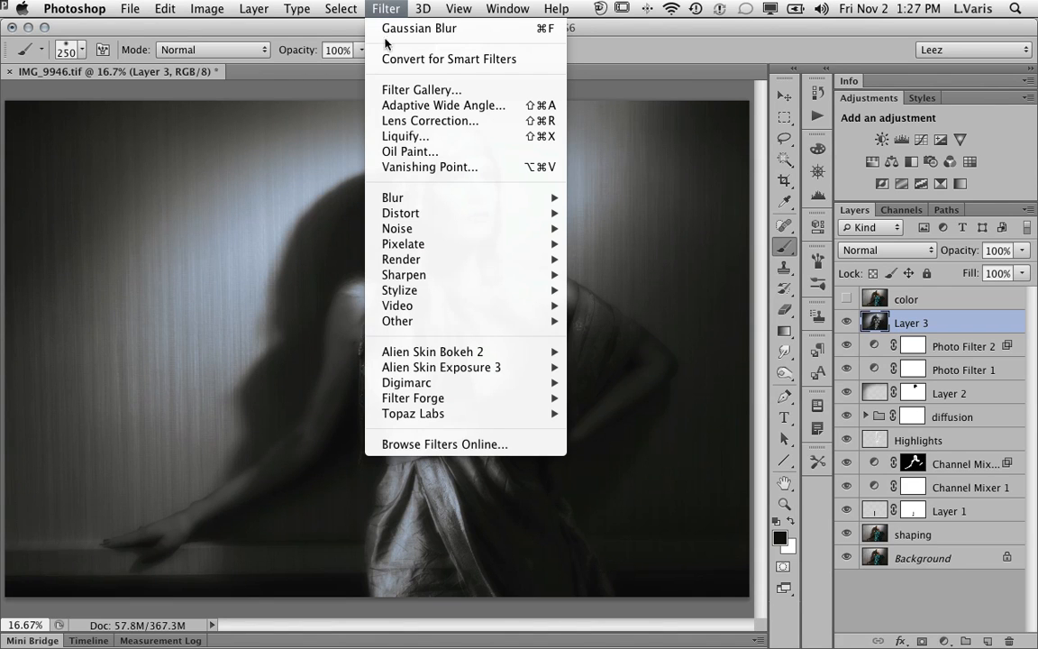
pyautogui.moveTo(505, 197)
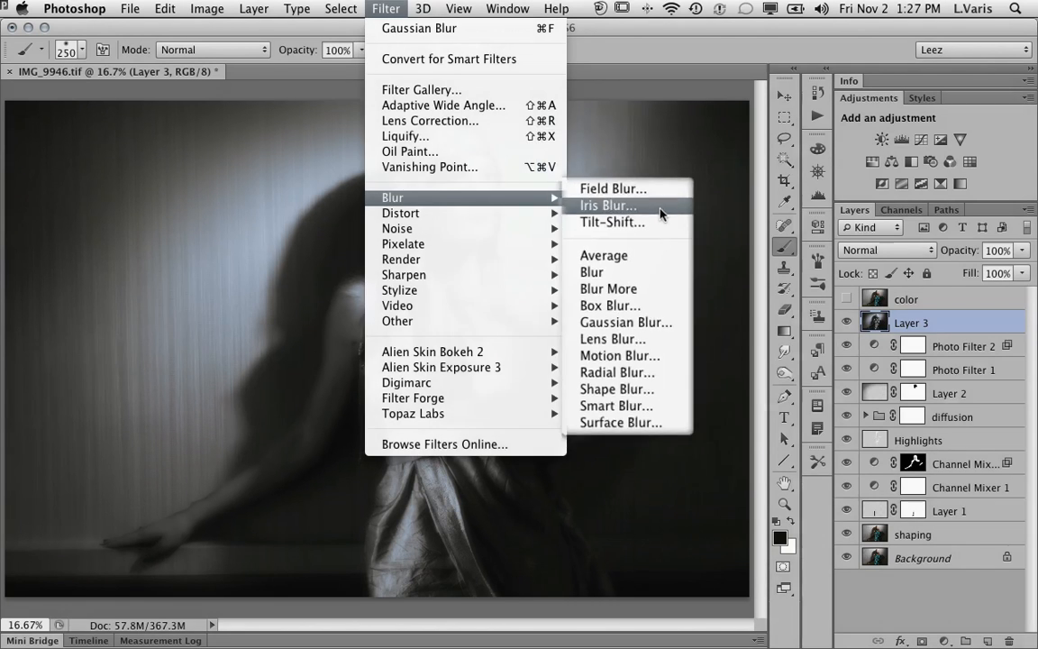
pyautogui.click(662, 199)
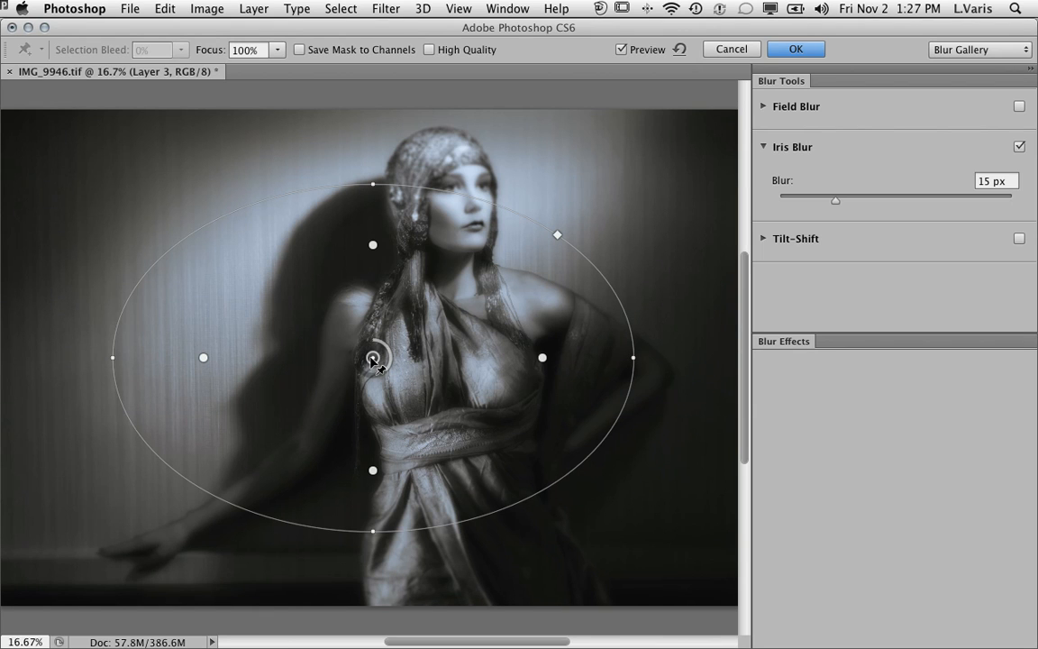
pyautogui.moveTo(373, 358); pyautogui.dragTo(456, 202)
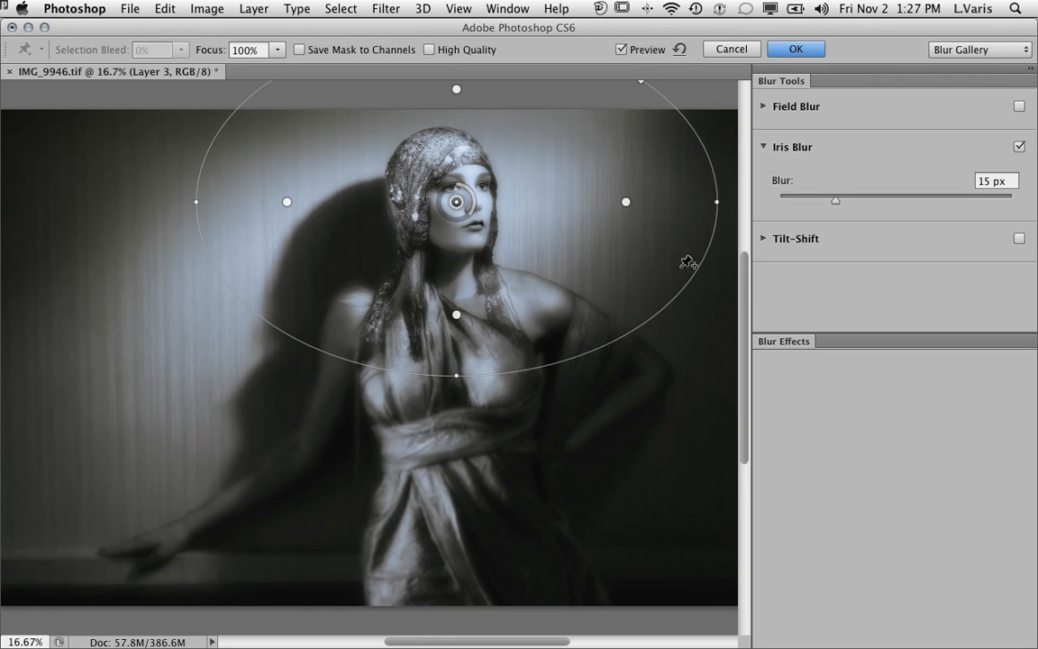
# Step: Reshape the iris ellipse into a narrower, longer oval tilted clockwise along the woman's body, and shrink its sharp zone slightly
pyautogui.moveTo(716, 202); pyautogui.dragTo(659, 202)
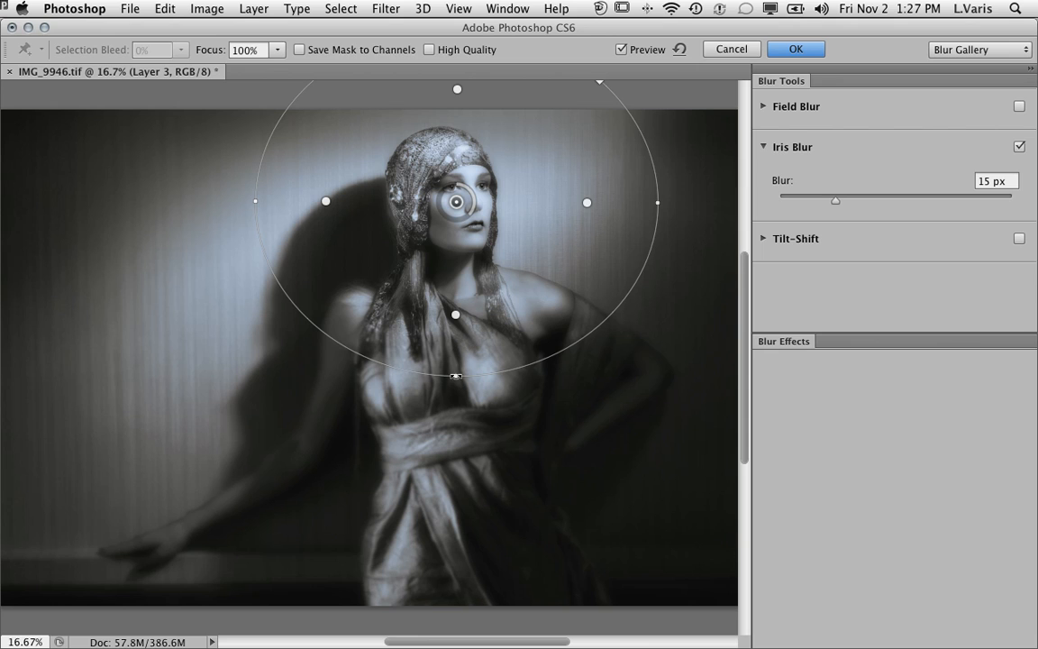
pyautogui.moveTo(456, 373); pyautogui.dragTo(329, 471)
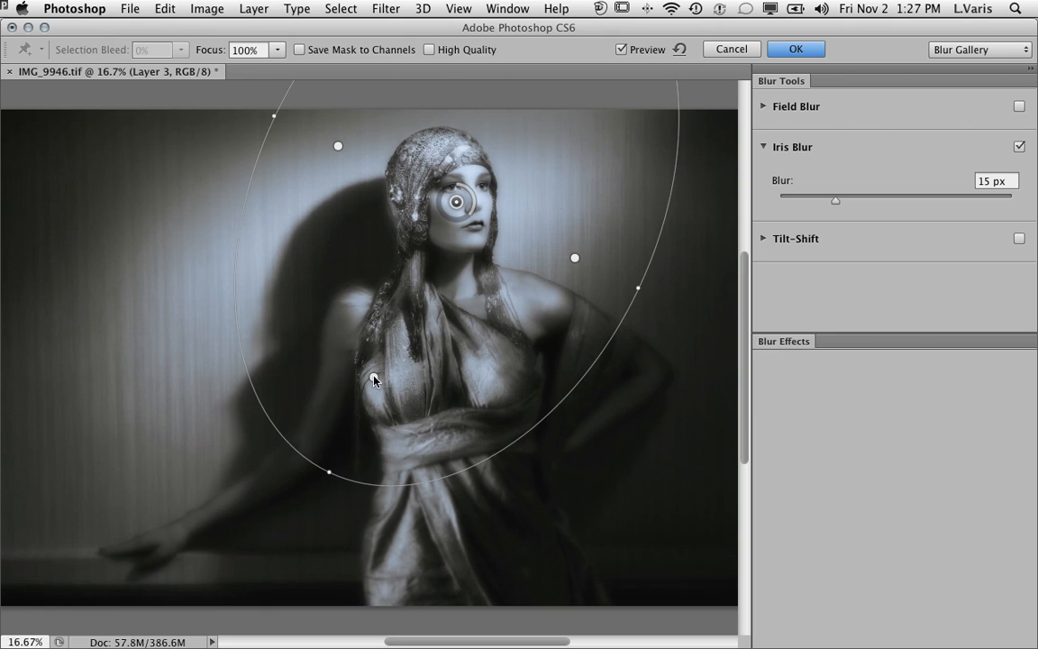
pyautogui.moveTo(373, 376); pyautogui.dragTo(380, 368)
# Step: Raise the Iris Blur amount to about 40 px, fine-tune it and apply the blur to Layer 3
pyautogui.moveTo(471, 216); pyautogui.dragTo(446, 219)
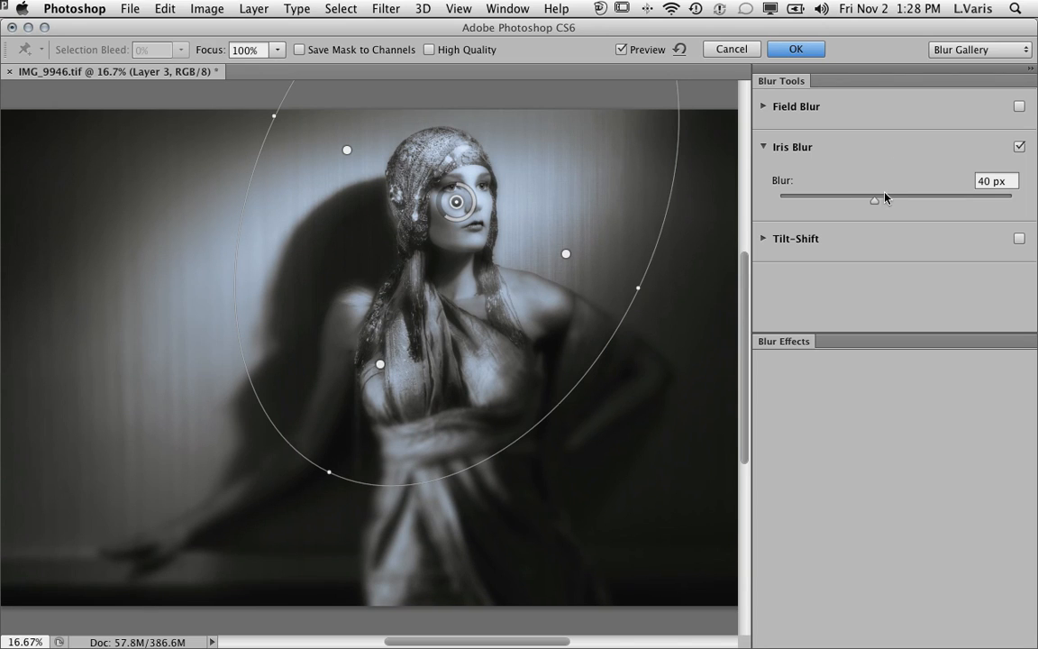
pyautogui.moveTo(875, 205); pyautogui.dragTo(857, 206)
pyautogui.moveTo(854, 203); pyautogui.dragTo(872, 204)
pyautogui.click(797, 50)
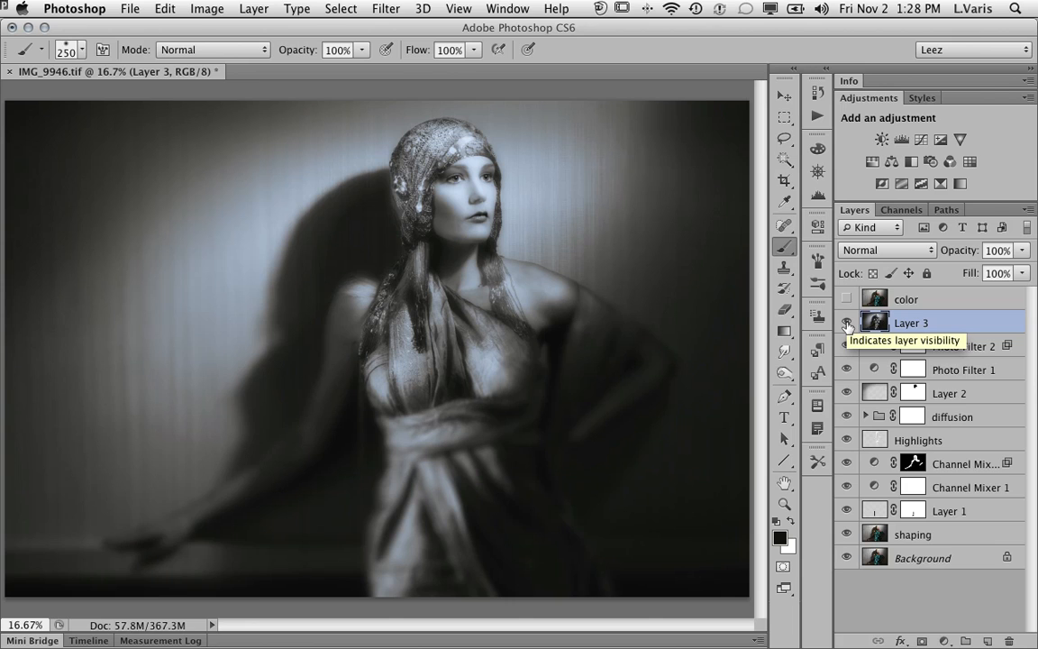
# Step: Compare the image with and without the blurred Layer 3 and lower its opacity to 67%
pyautogui.click(846, 323)
pyautogui.click(846, 324)
pyautogui.click(846, 324)
pyautogui.click(847, 323)
pyautogui.click(846, 324)
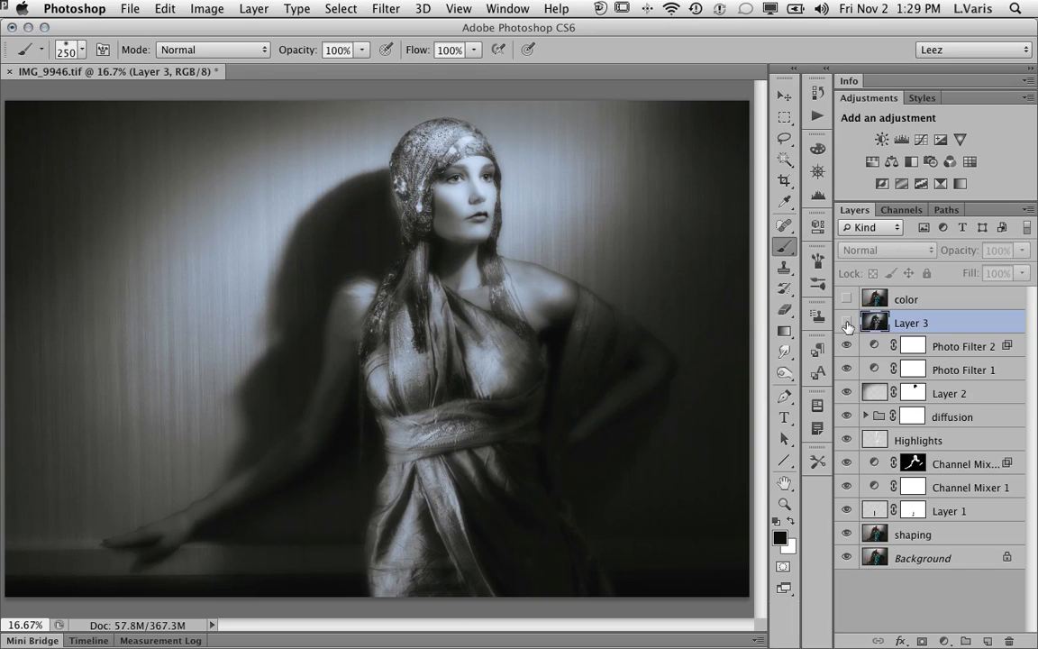
pyautogui.click(847, 324)
pyautogui.click(846, 324)
pyautogui.click(846, 324)
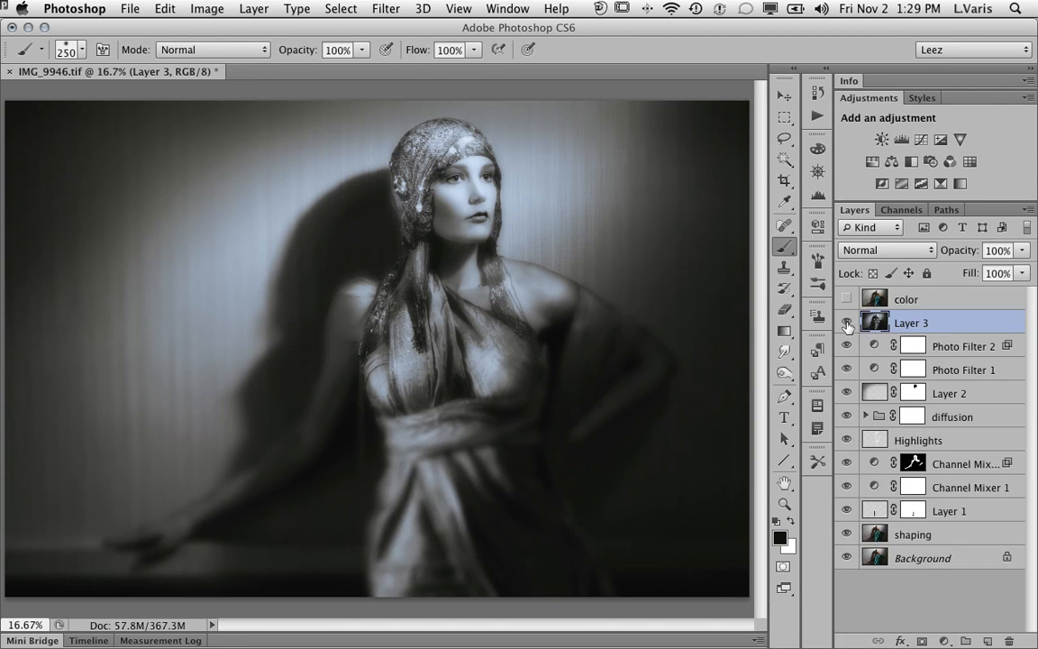
pyautogui.click(1022, 251)
pyautogui.moveTo(1027, 270); pyautogui.dragTo(997, 271)
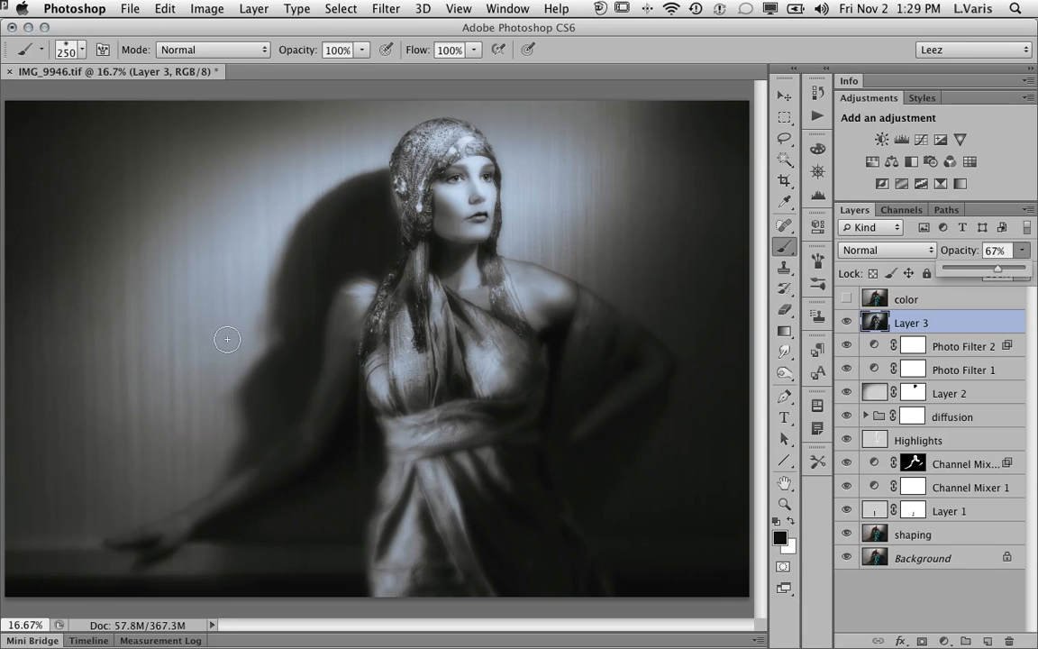
# Step: Compare the blurred image with and without the color layer's tint, leaving the color layer shown
pyautogui.click(876, 297)
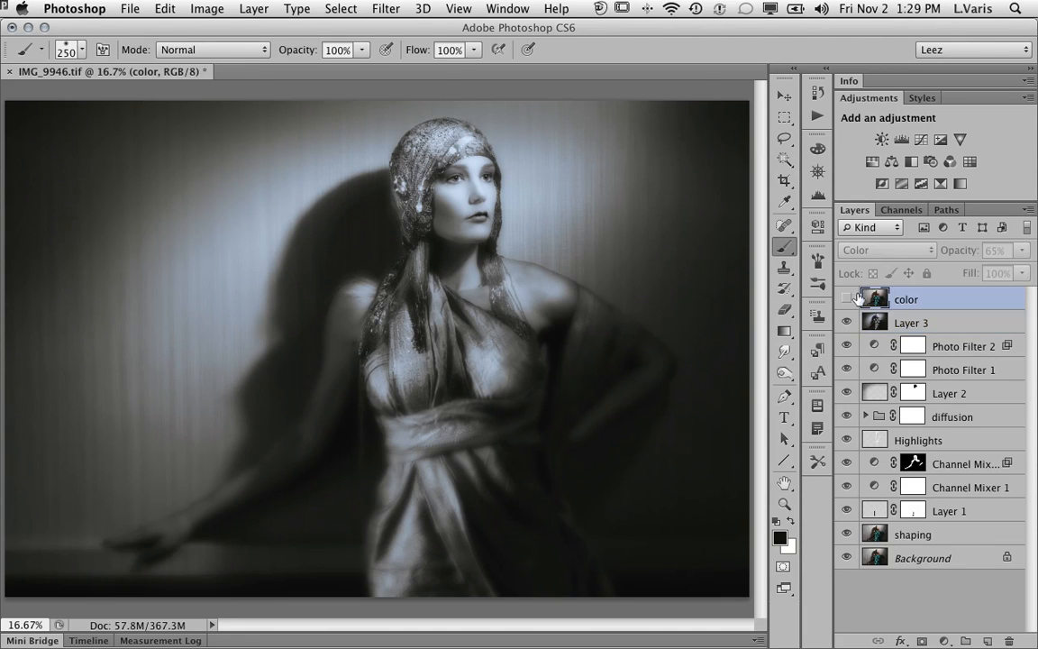
pyautogui.click(847, 299)
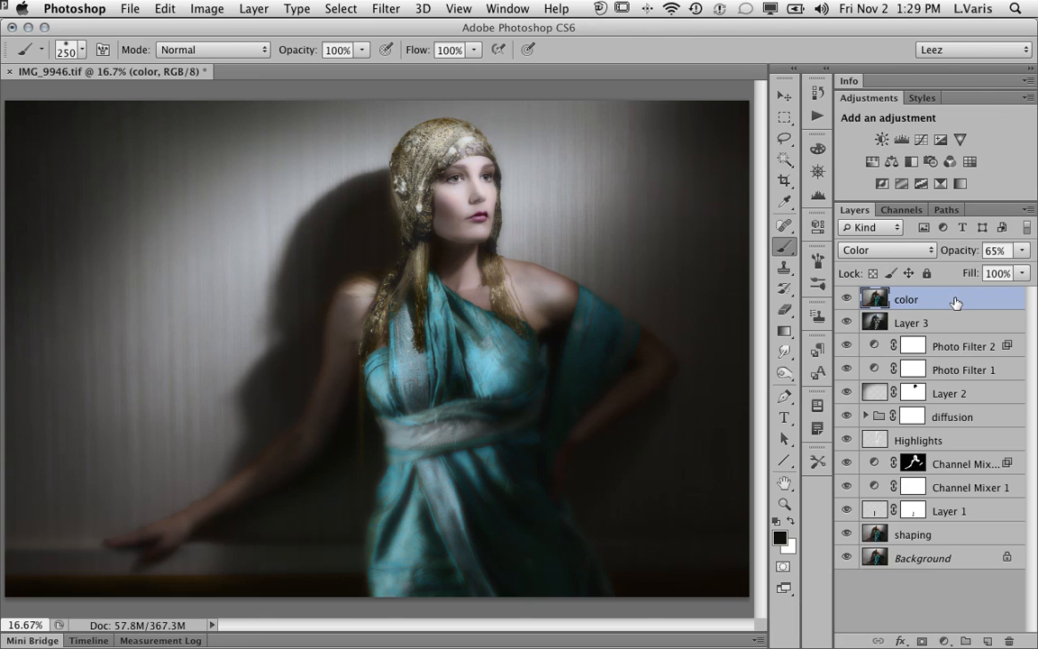
pyautogui.click(847, 301)
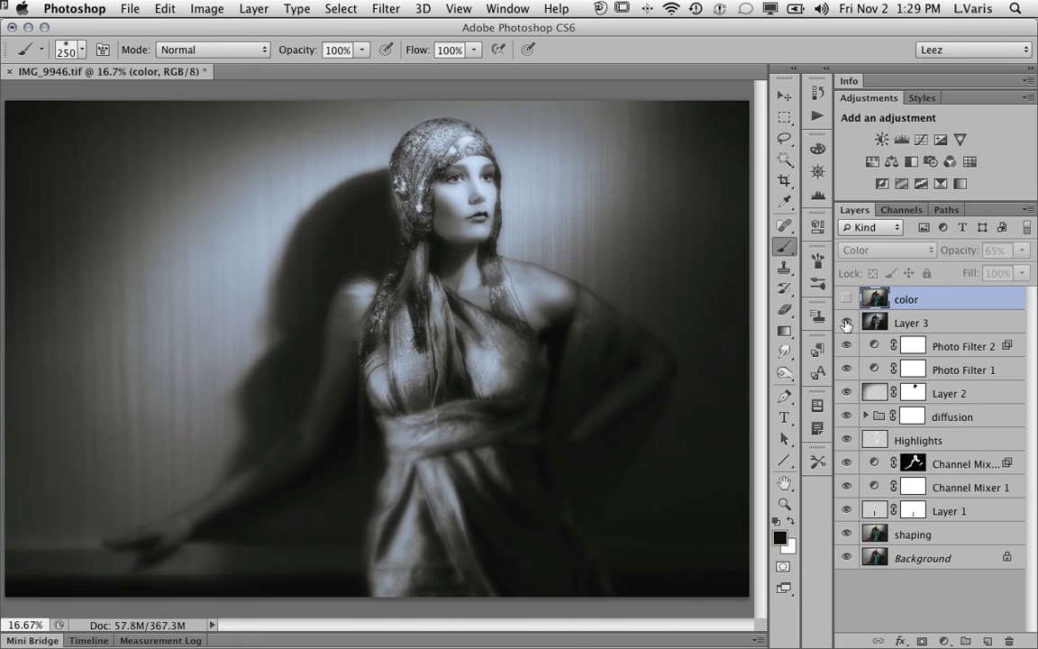
pyautogui.click(847, 324)
pyautogui.click(847, 300)
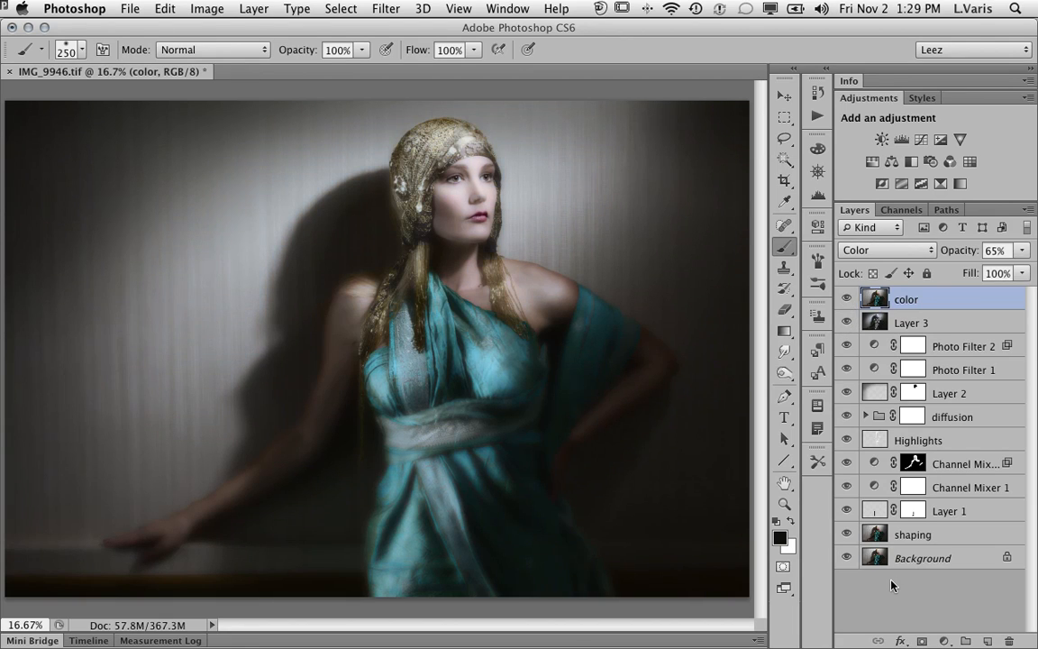